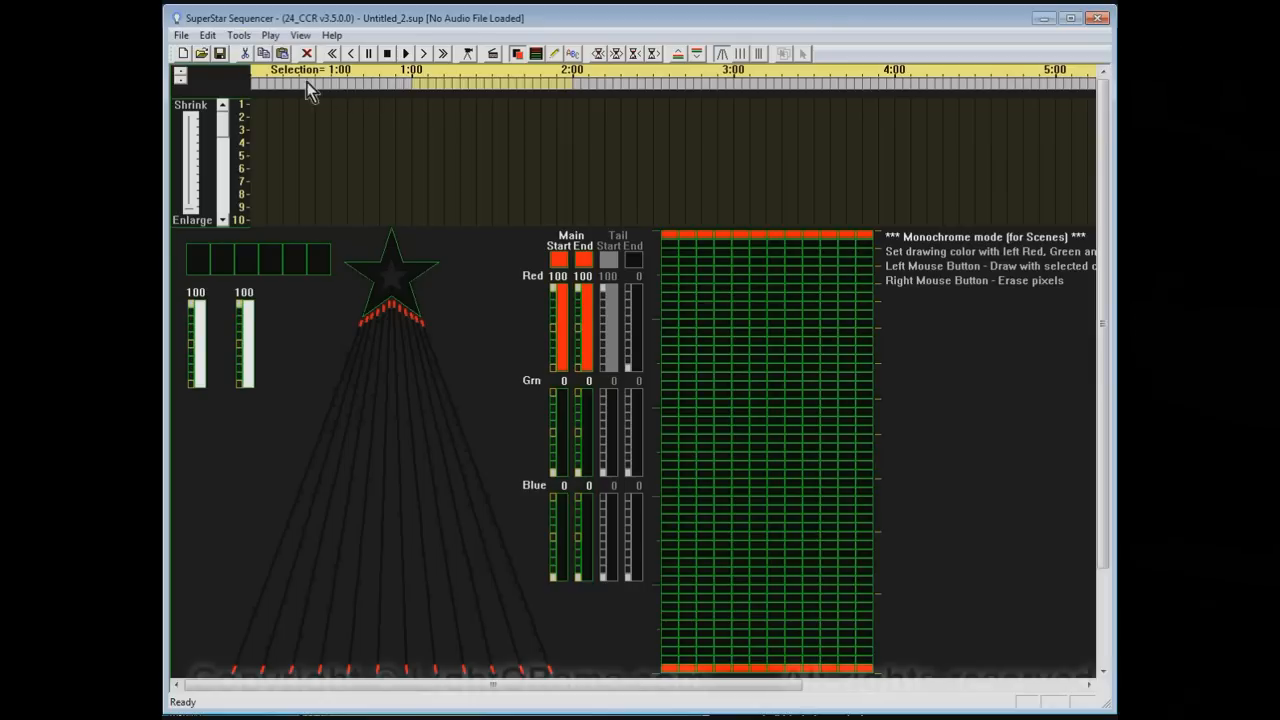
Step: Review the frequency-to-ribbon assignments in the Timing Map and close it
click(240, 38)
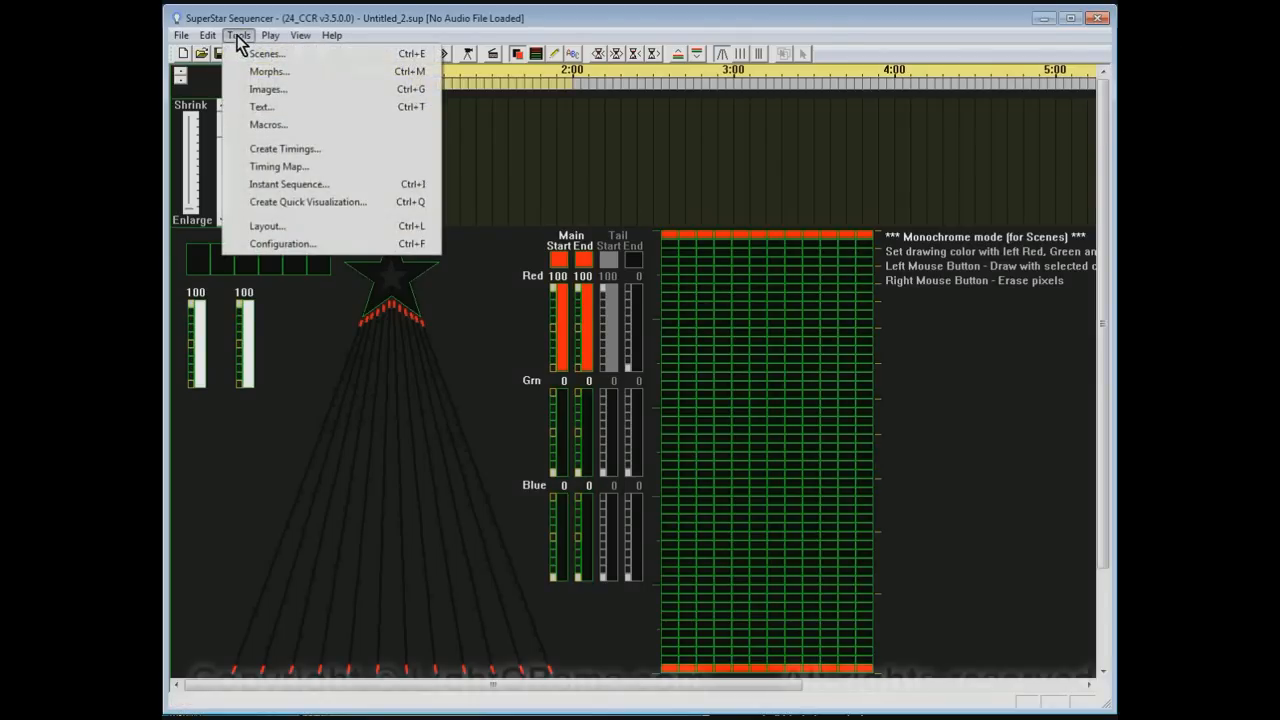
click(285, 166)
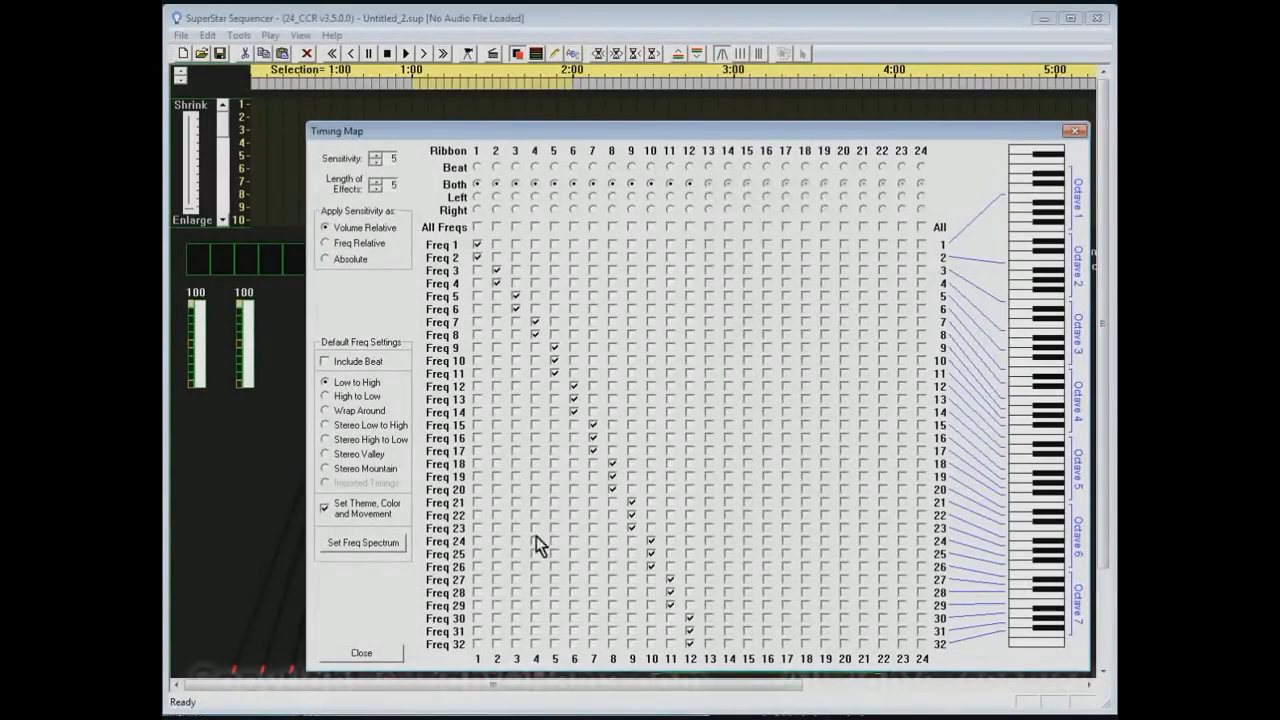
click(377, 654)
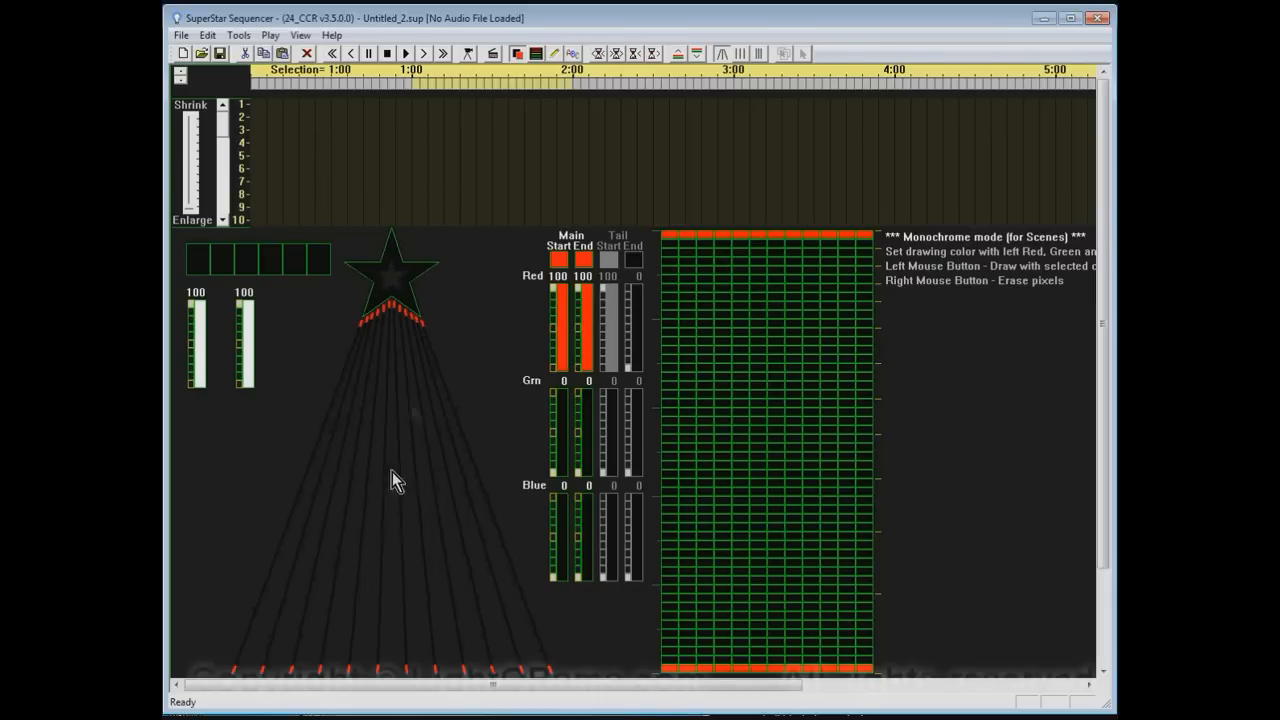
Step: Set the configuration's Star in Use option to No and show the ribbons as parallel vertical lines instead of a tree
click(237, 36)
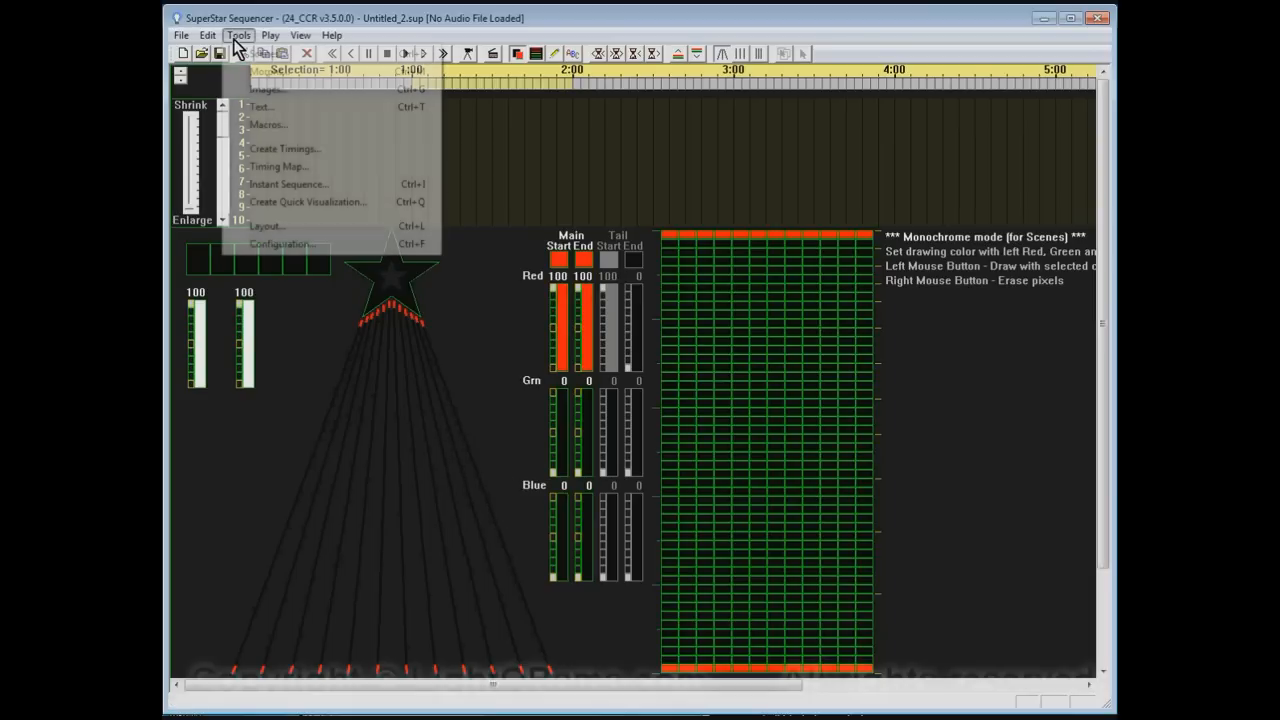
click(276, 246)
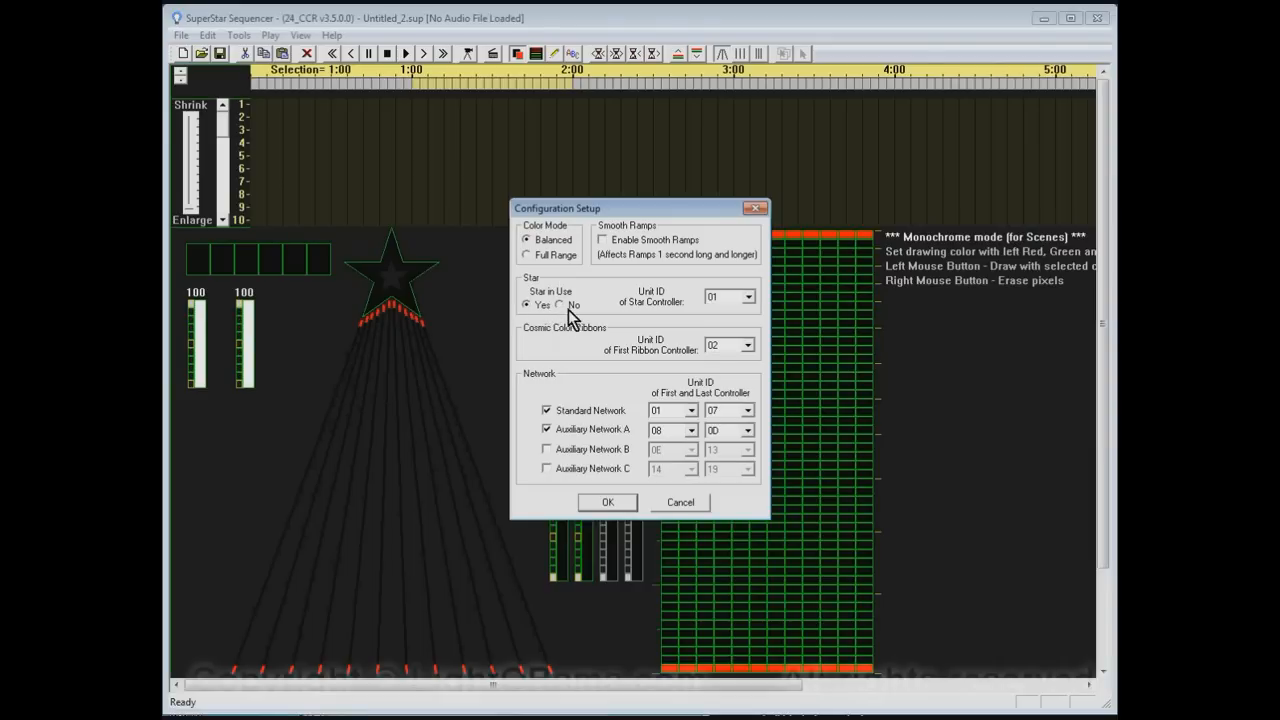
click(559, 305)
click(604, 503)
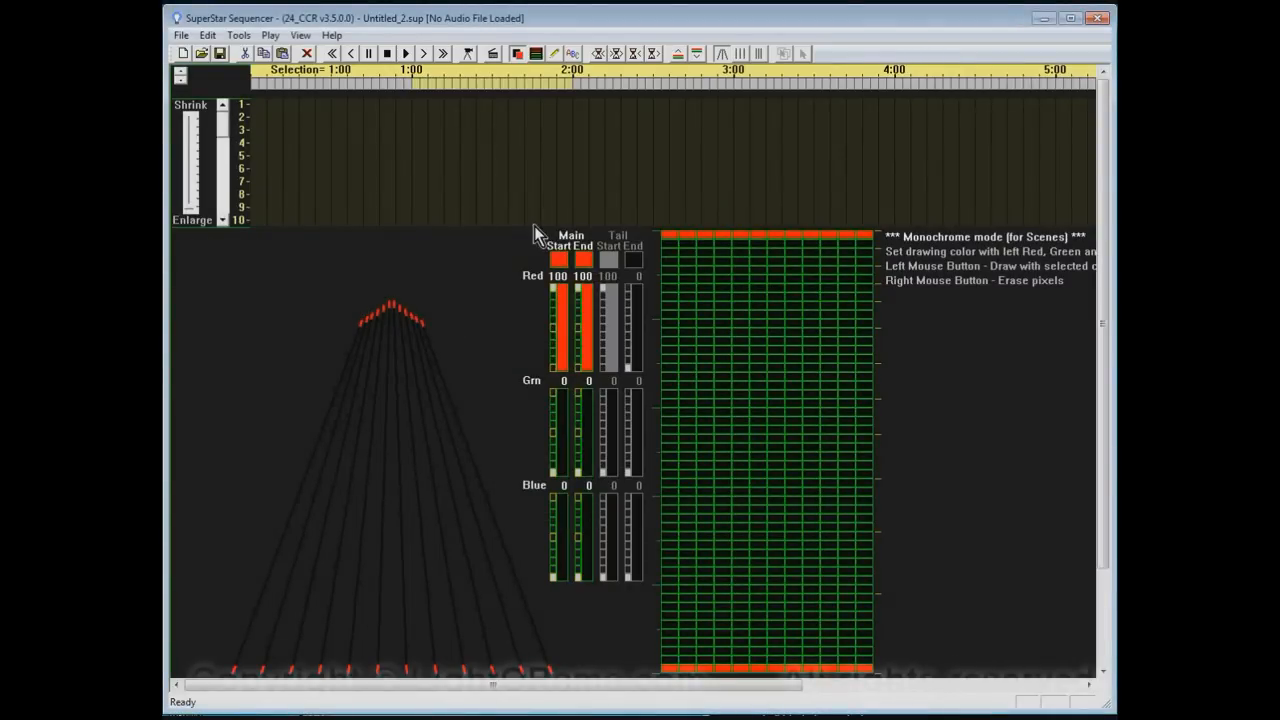
click(742, 54)
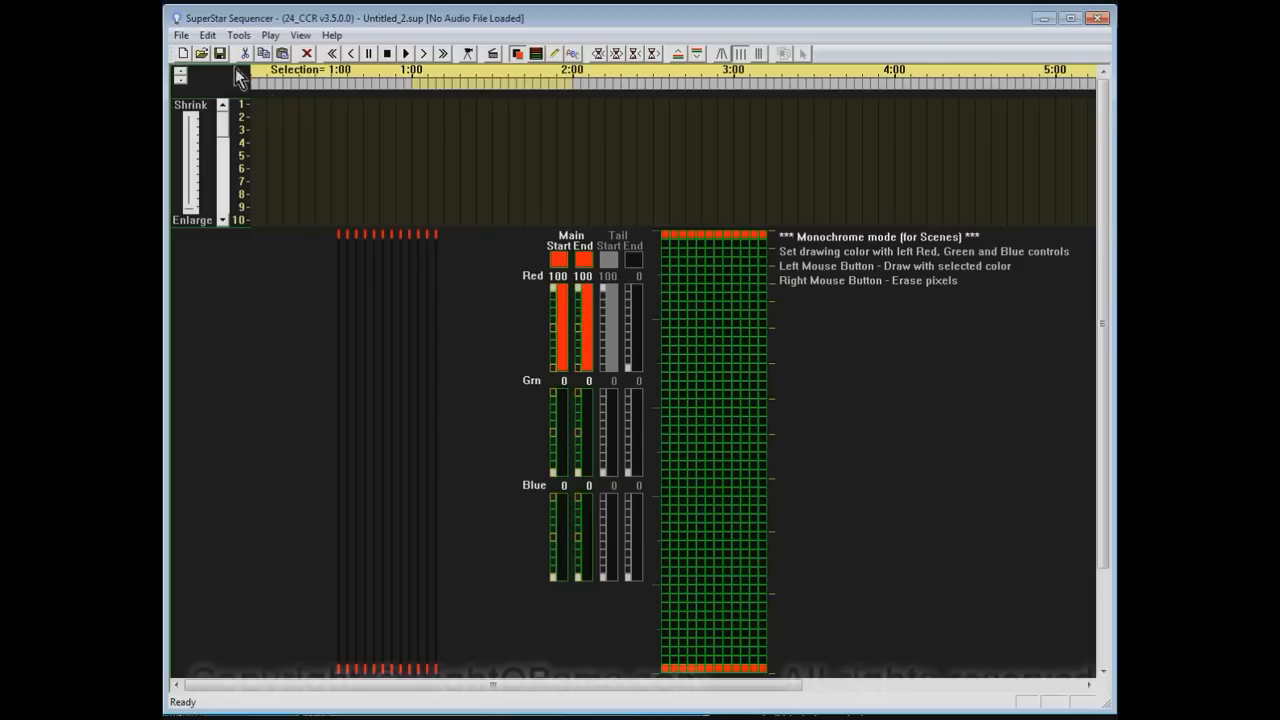
Step: Set the layout's number of CCRs to 24, keeping vertical, straight, full-length ribbons
click(239, 36)
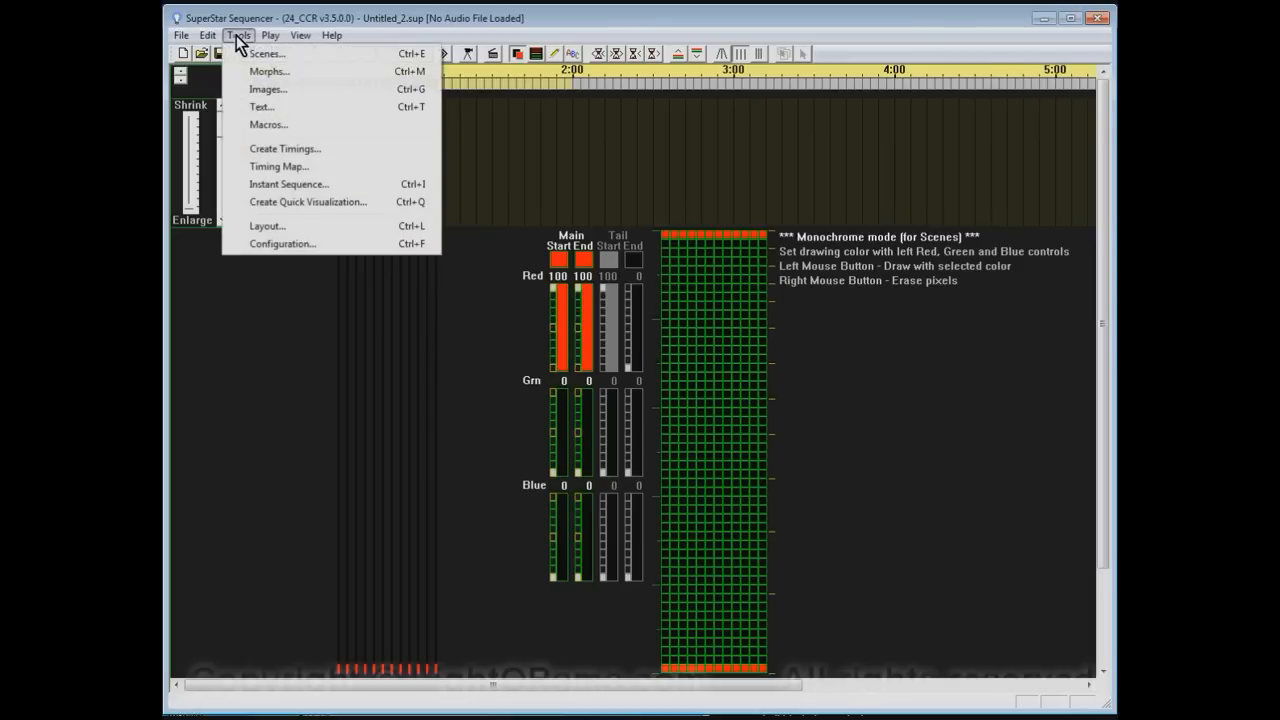
click(272, 228)
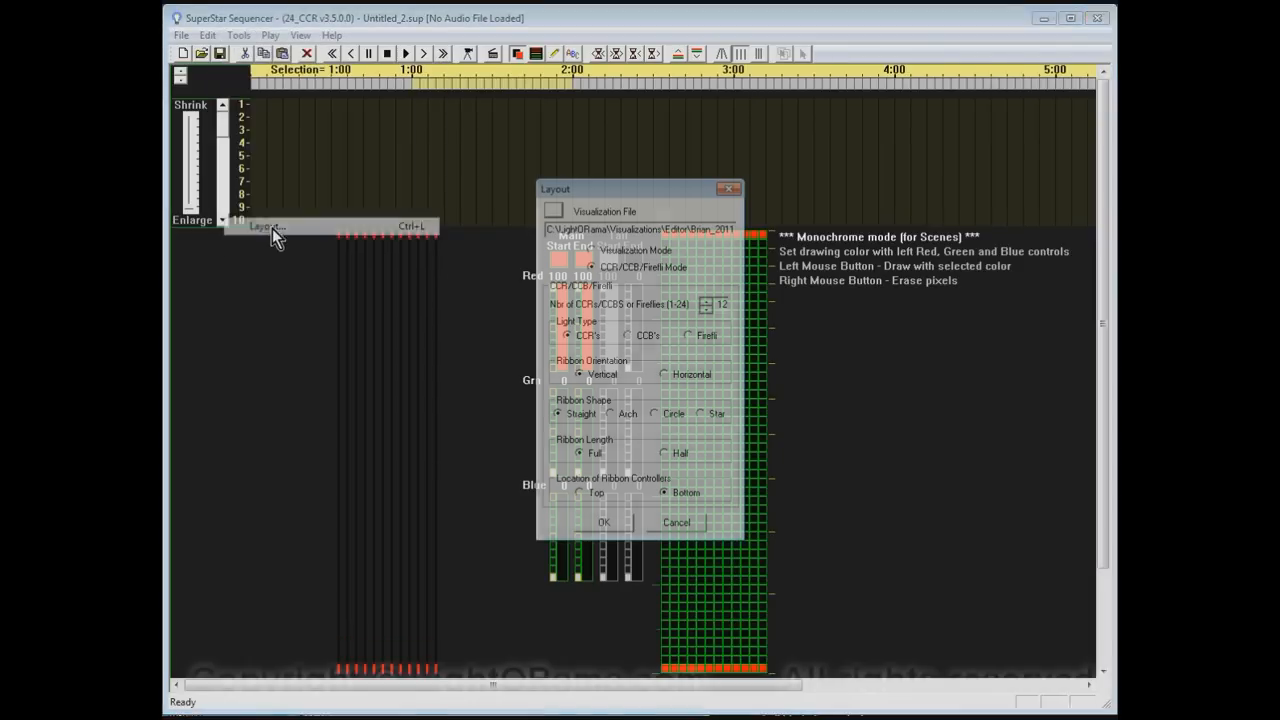
click(708, 303)
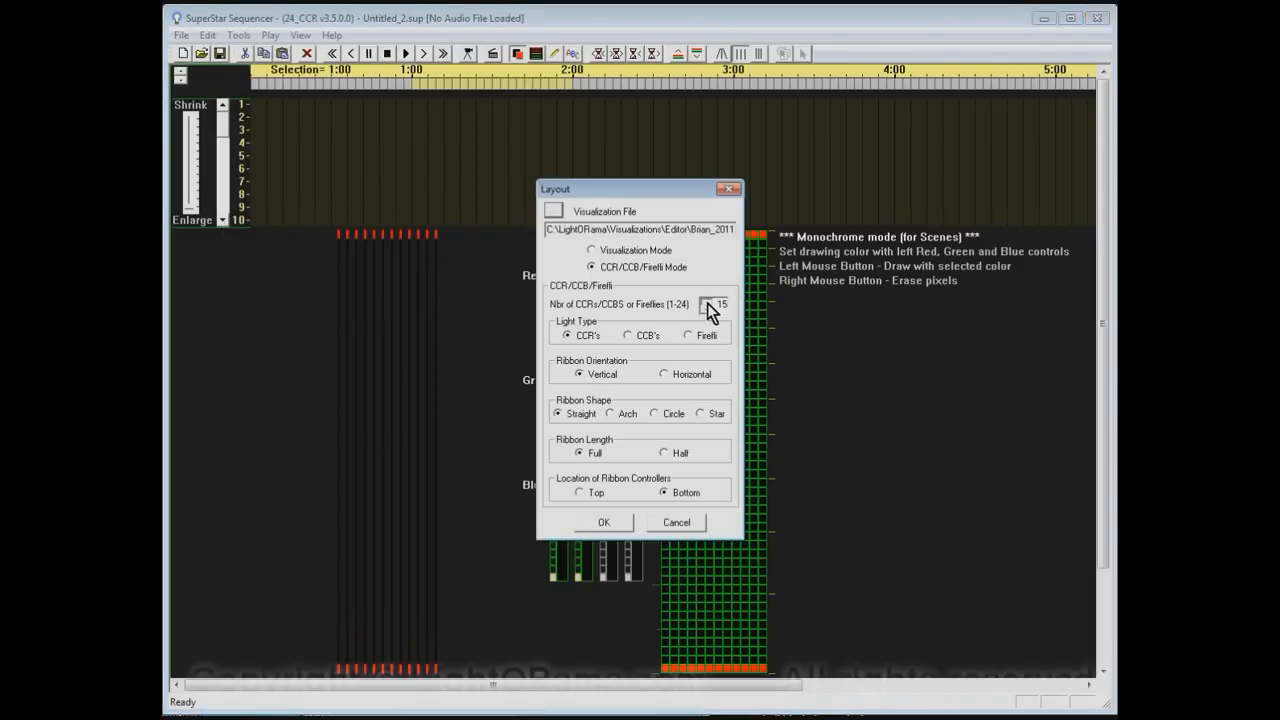
click(708, 306)
click(719, 305)
click(612, 526)
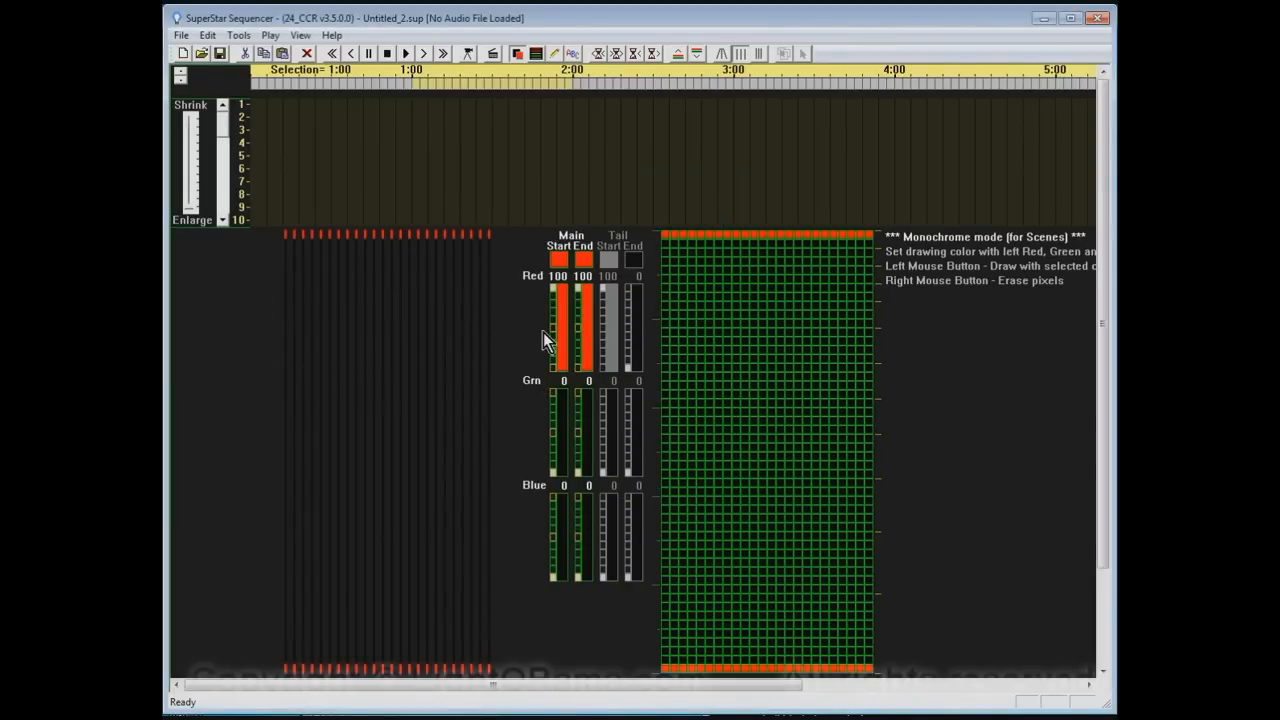
Step: Load HouseOnChristmasStreet.wav as the Instant Sequence audio file and generate a sequence for the whole song
click(239, 39)
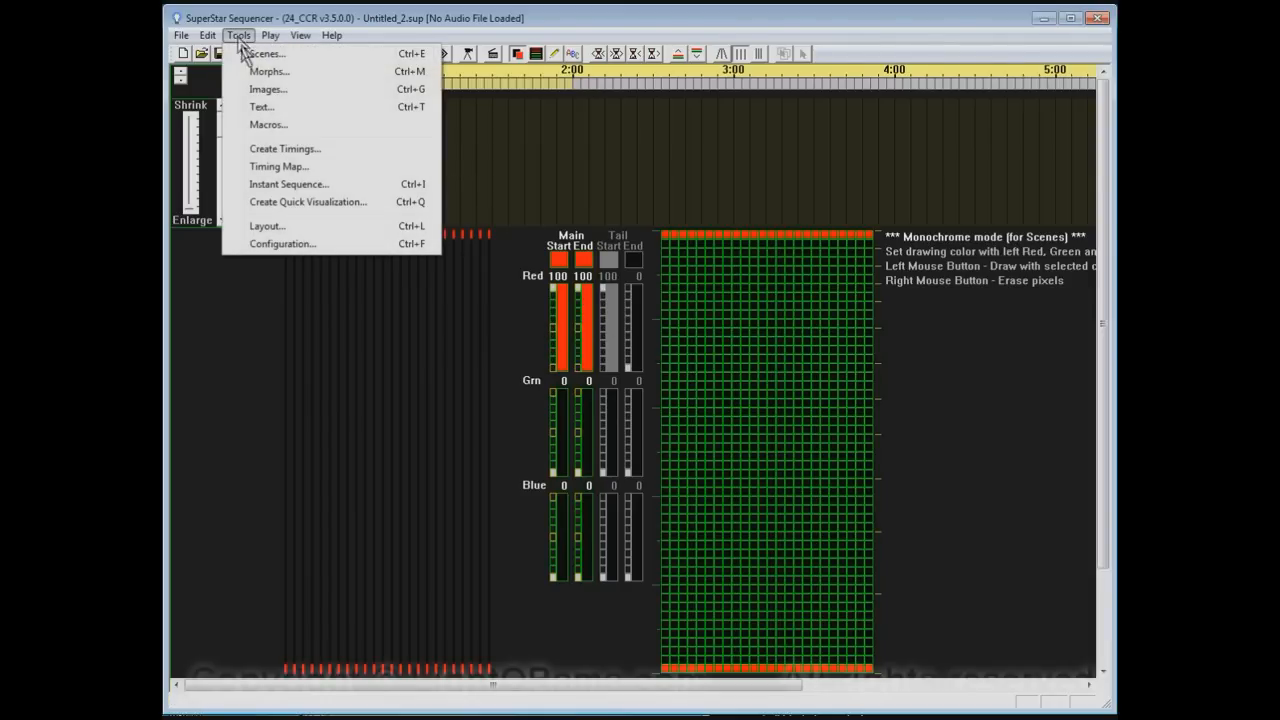
click(279, 186)
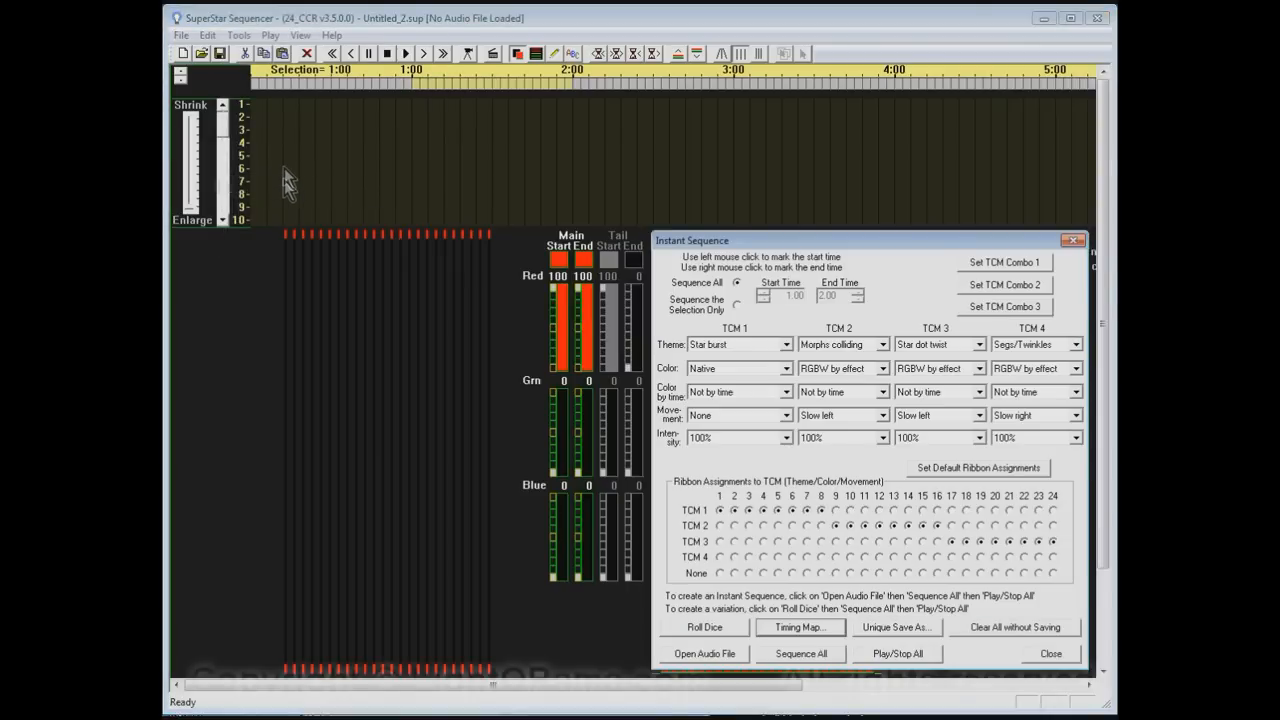
click(709, 656)
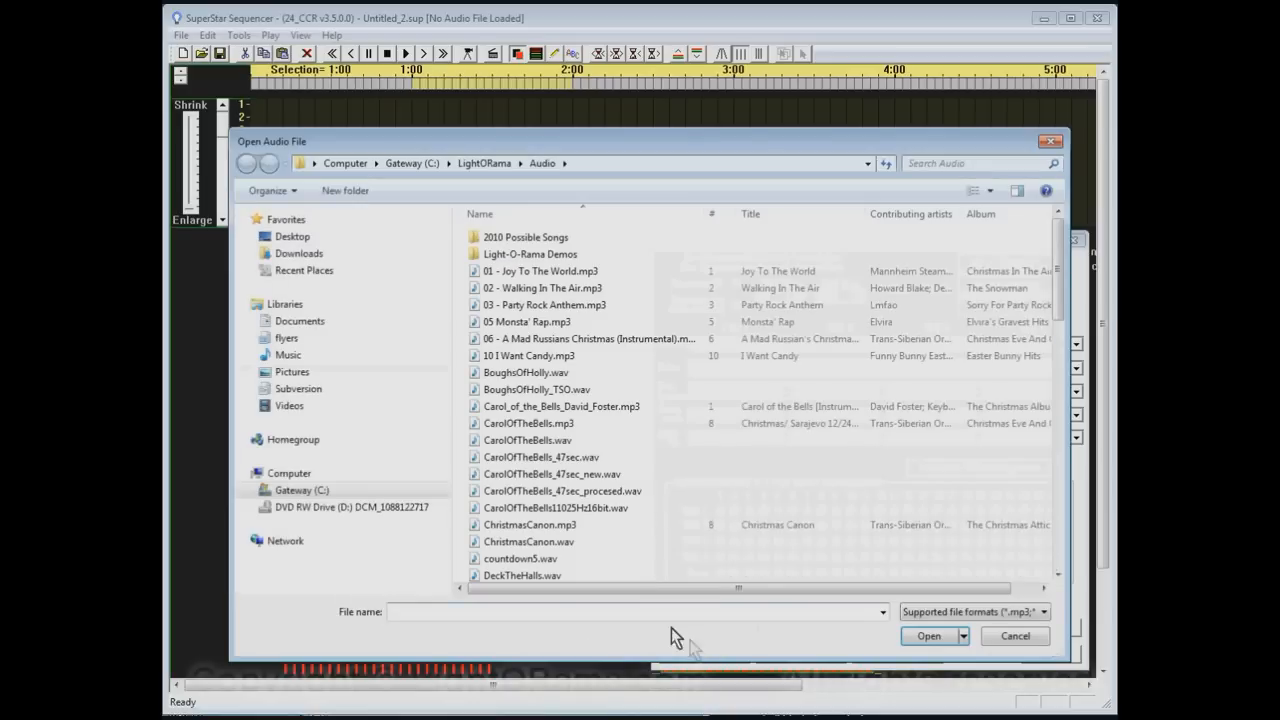
text(h)
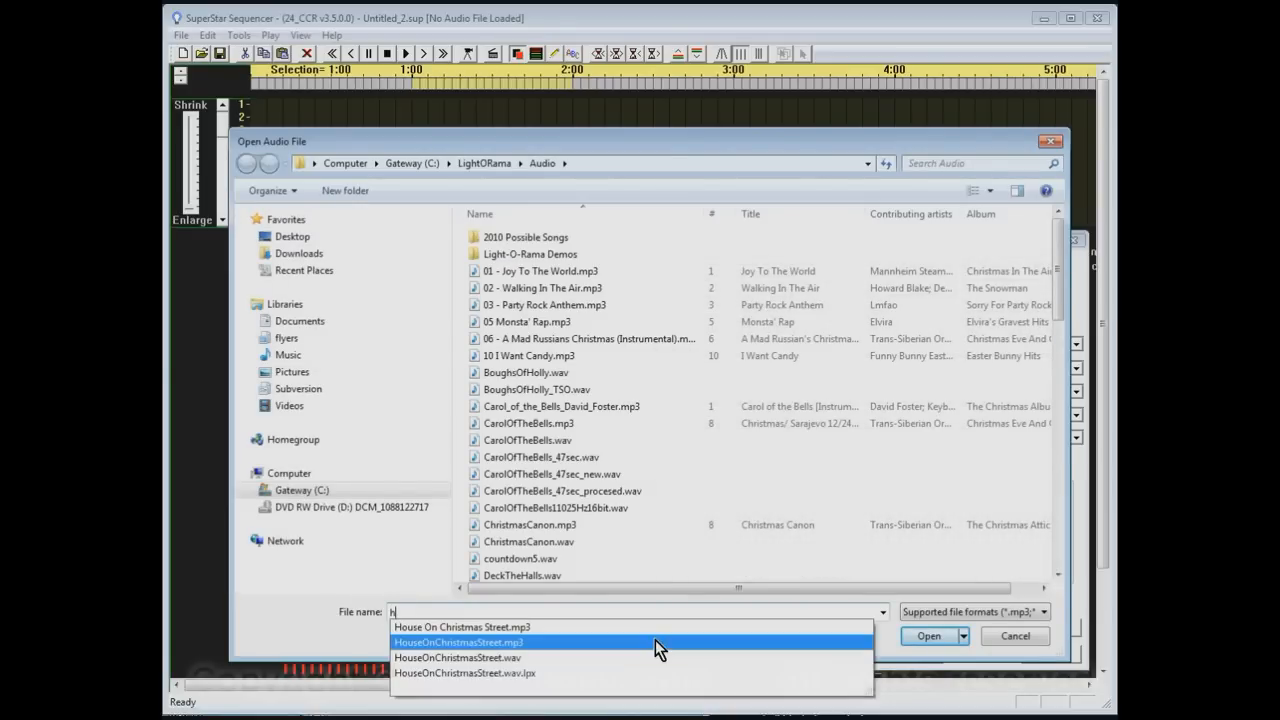
click(640, 657)
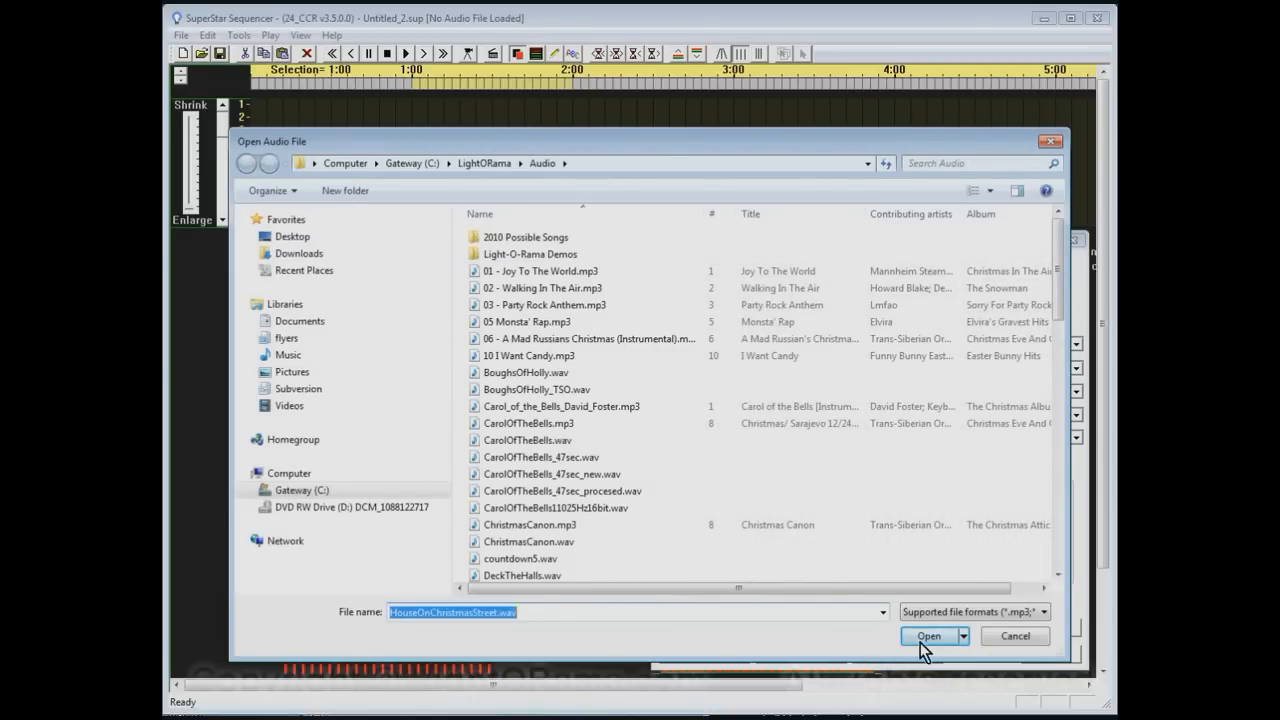
click(921, 641)
click(817, 658)
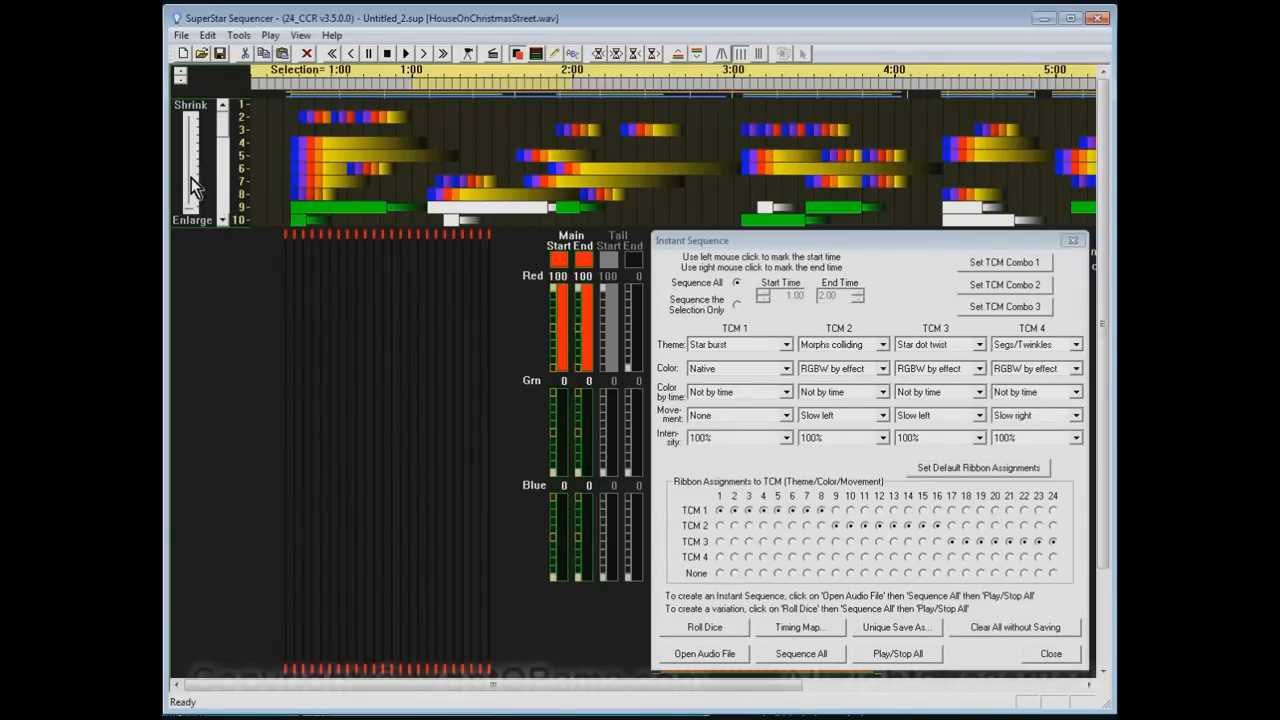
Step: Shrink the timeline rows to fit rows 1 to 26 and preview the generated sequence, stopping playback after a while
drag(191, 178, 189, 139)
drag(192, 136, 193, 130)
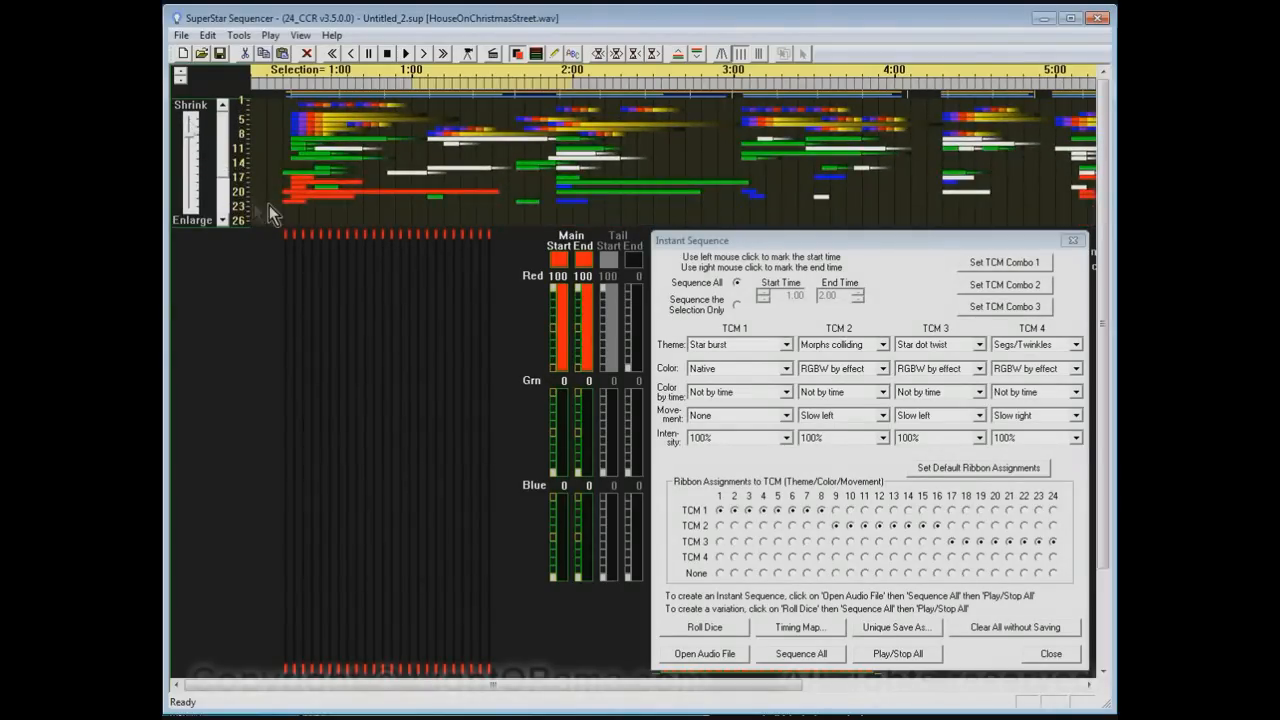
click(191, 162)
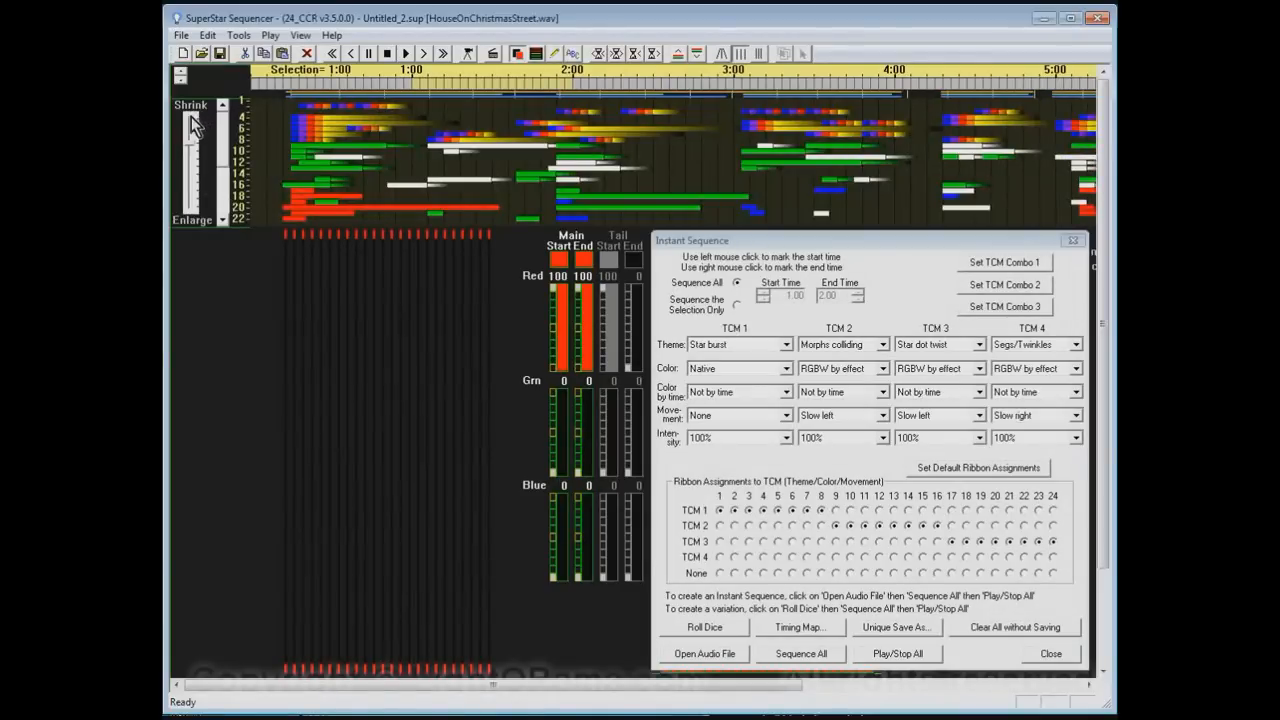
click(192, 120)
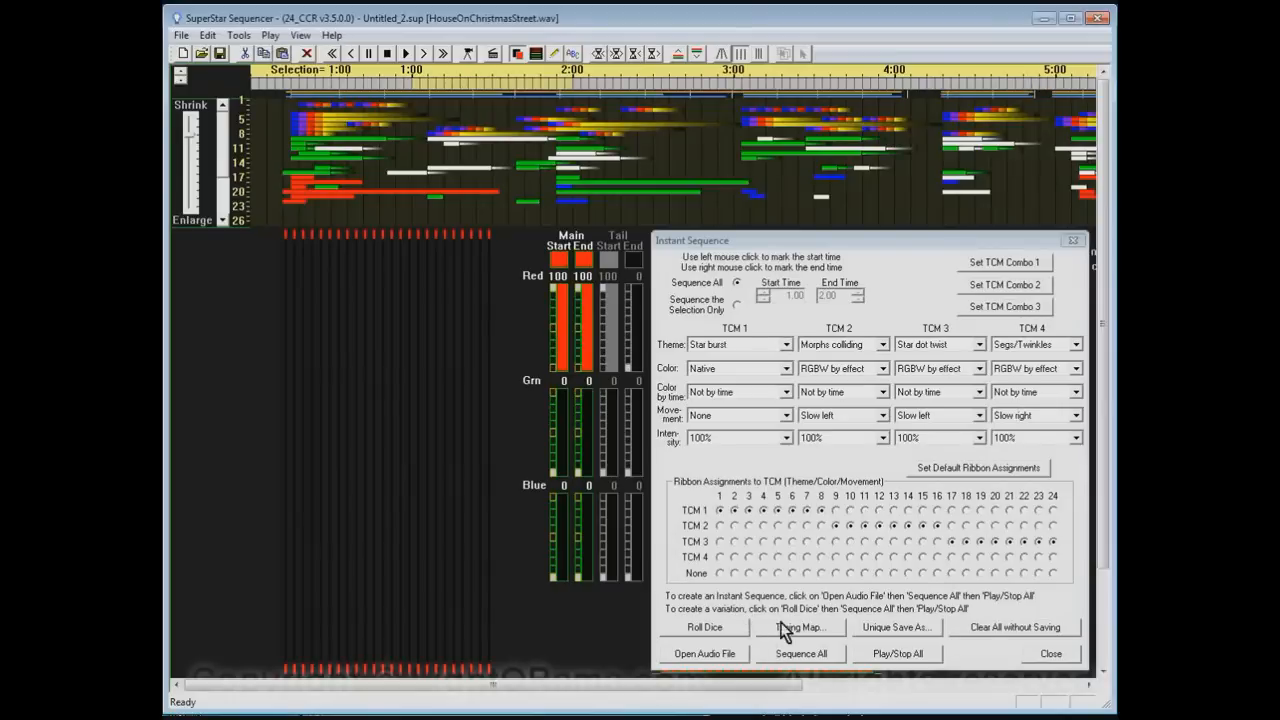
click(896, 653)
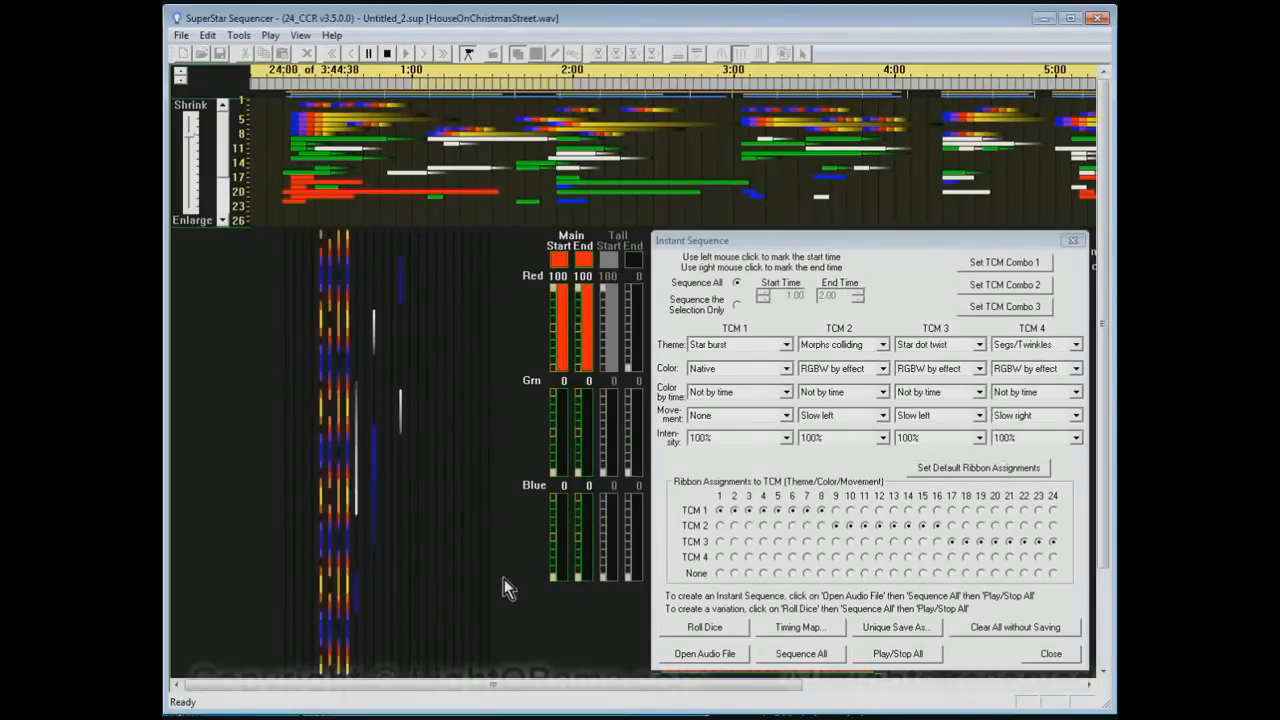
click(878, 656)
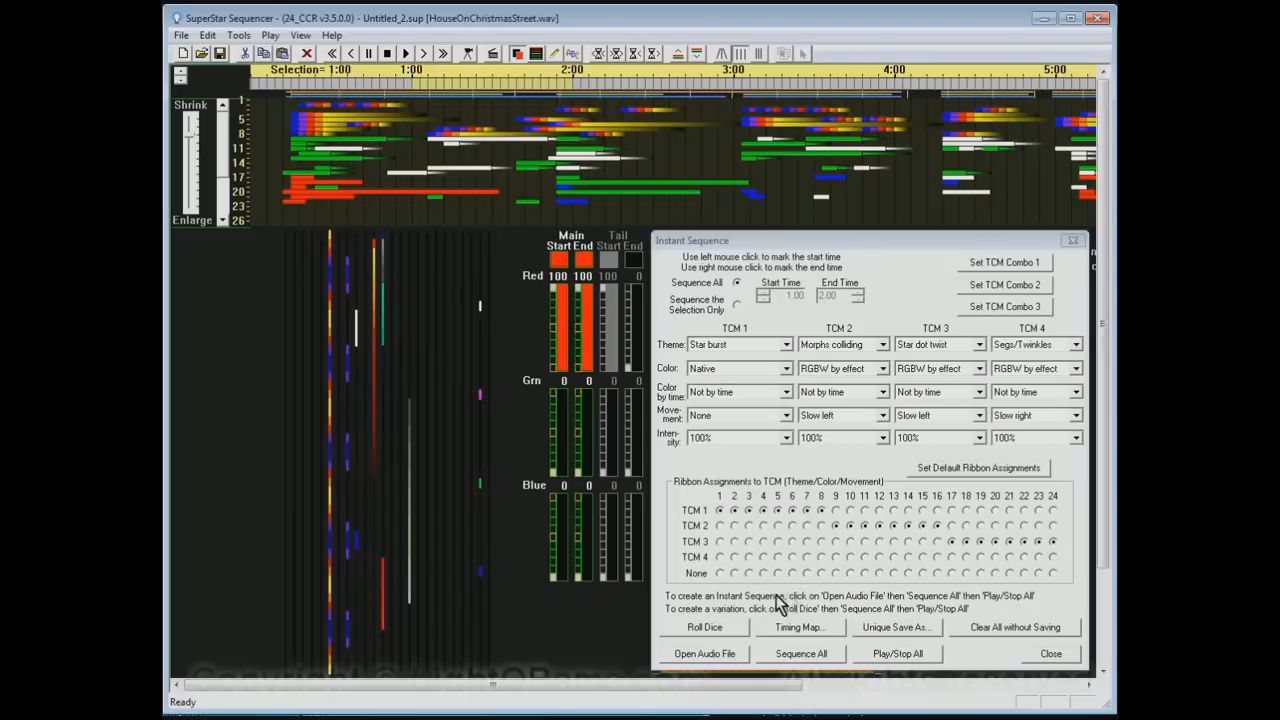
Step: Replace the audio file with RockYeMerryGentlemen.wav
click(705, 655)
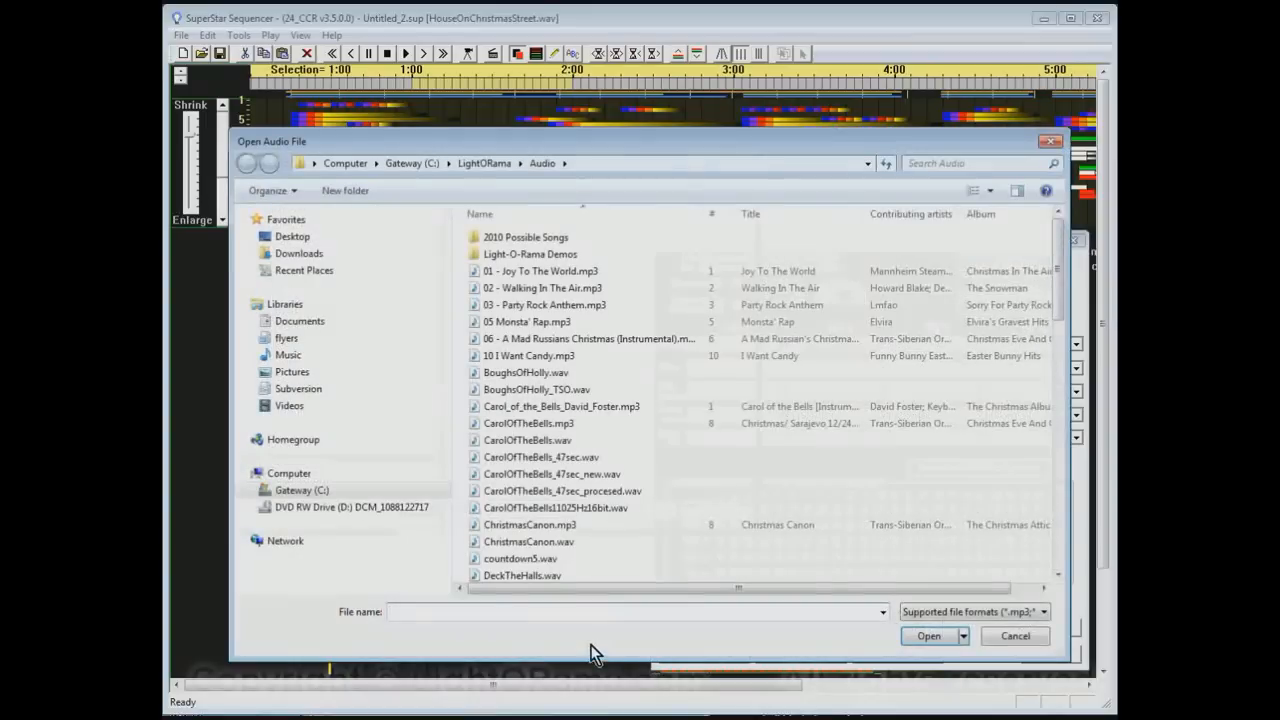
text(r)
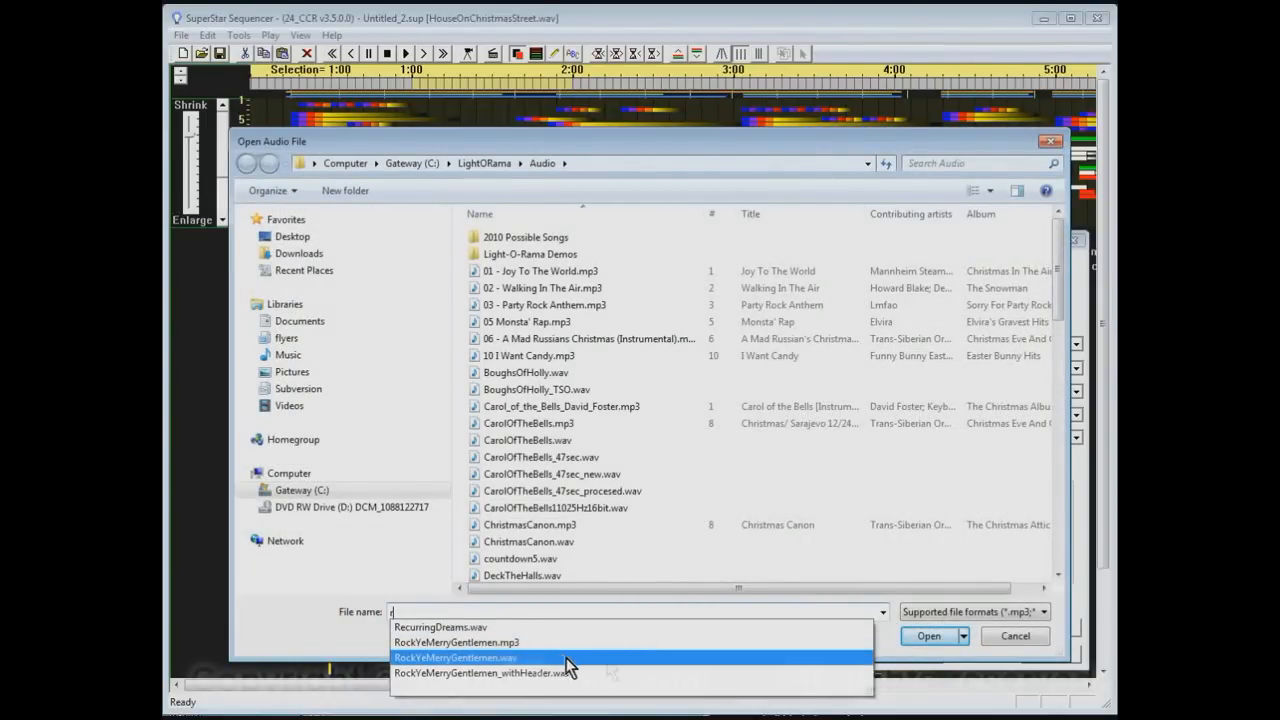
click(562, 657)
click(925, 637)
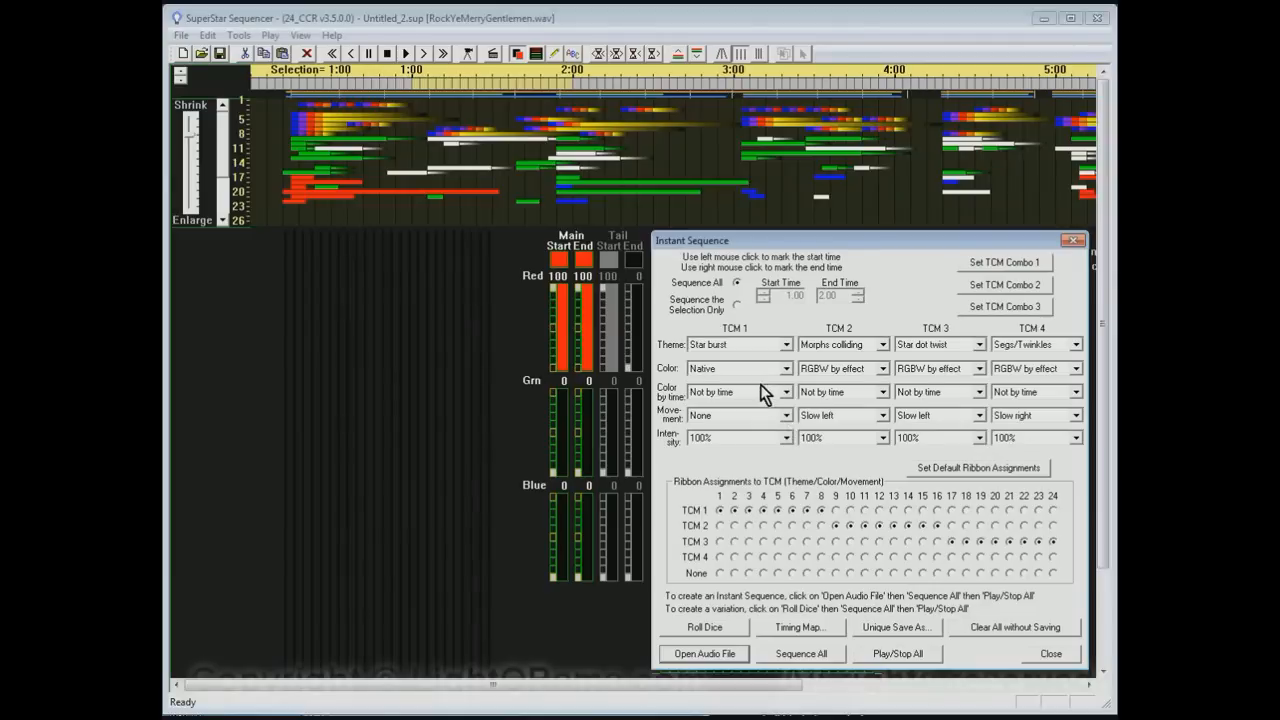
Step: Set the TCM 1 theme to Morphs separating
click(786, 345)
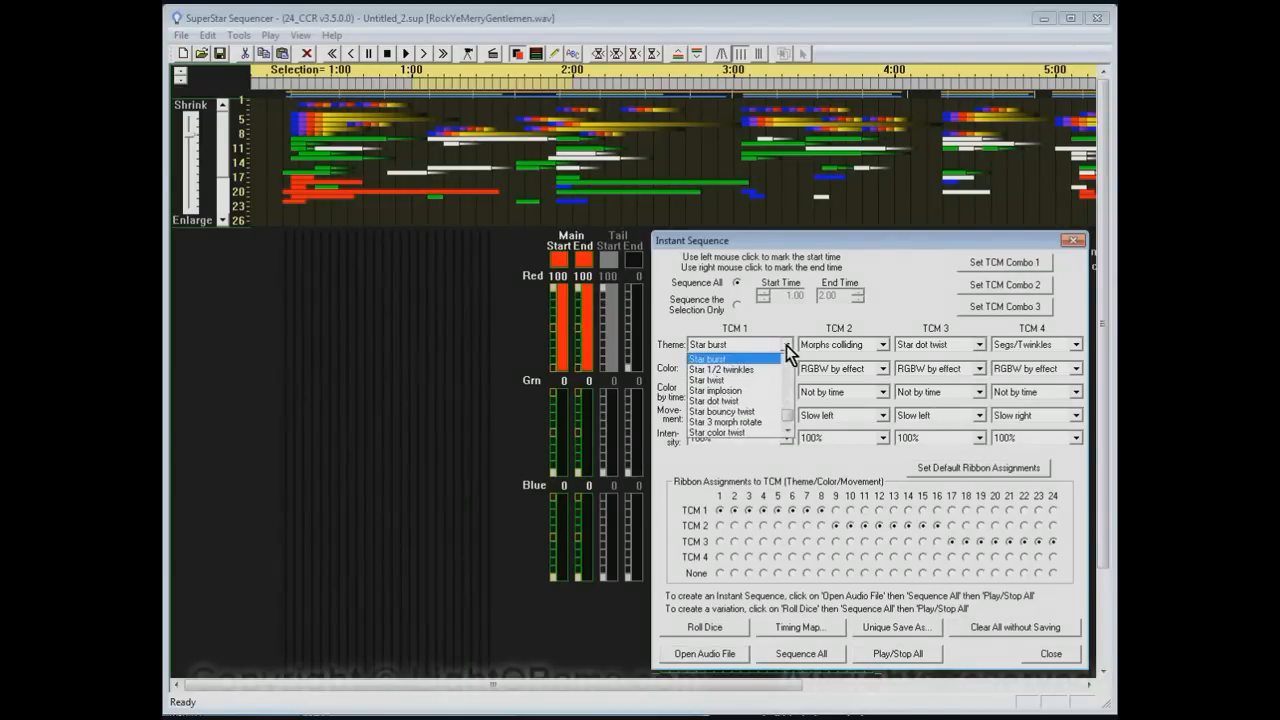
drag(786, 416, 784, 391)
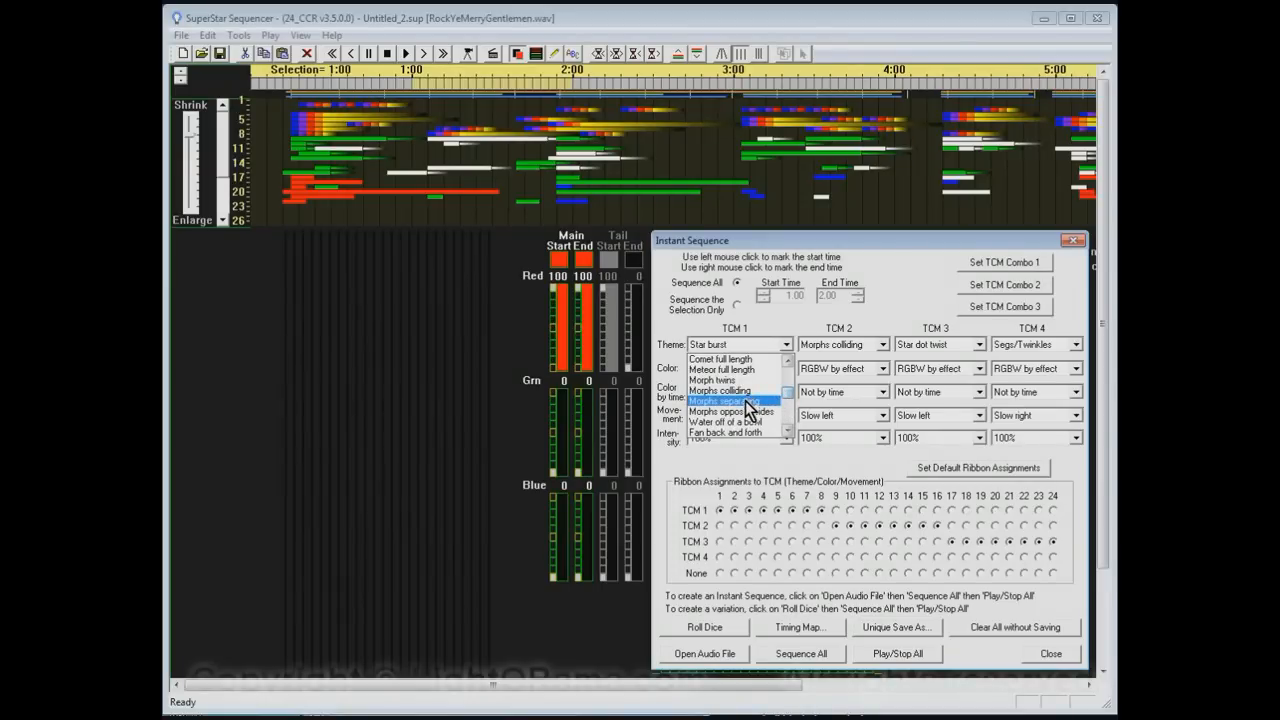
click(745, 401)
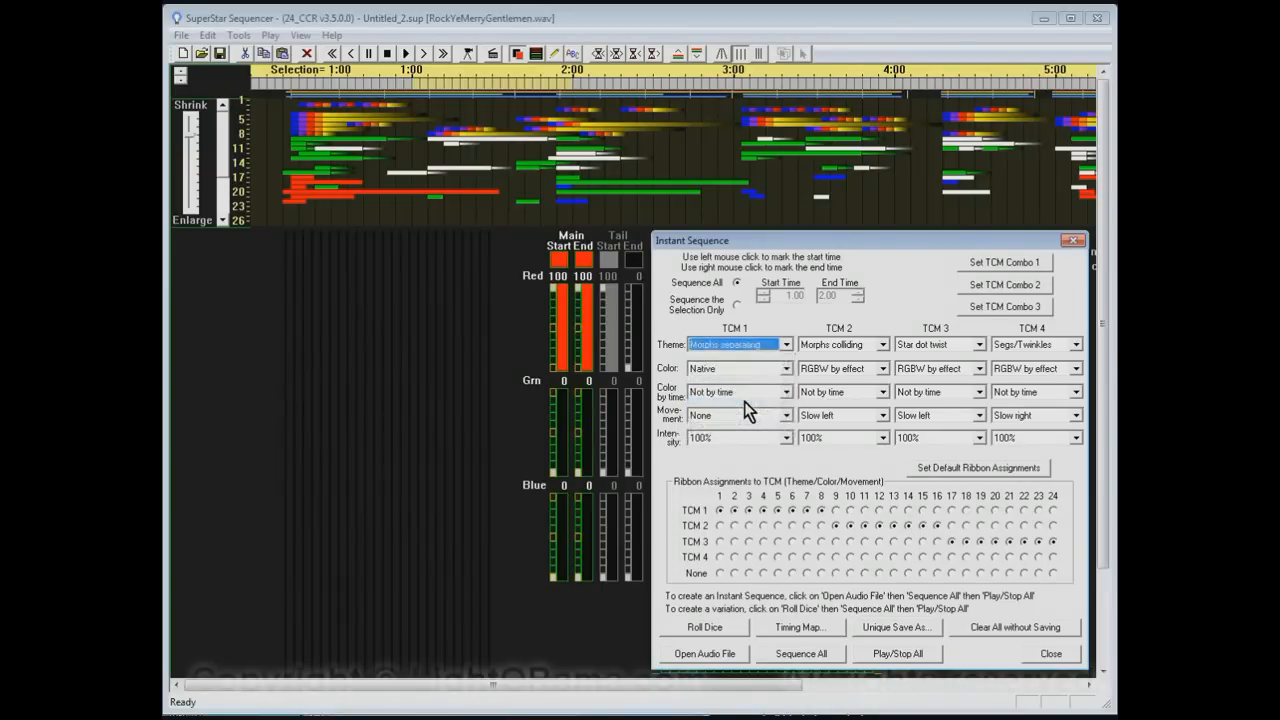
Step: Assign ribbons 9 through 24 to TCM 1 so that all 24 ribbons use it
click(836, 510)
click(850, 510)
click(865, 510)
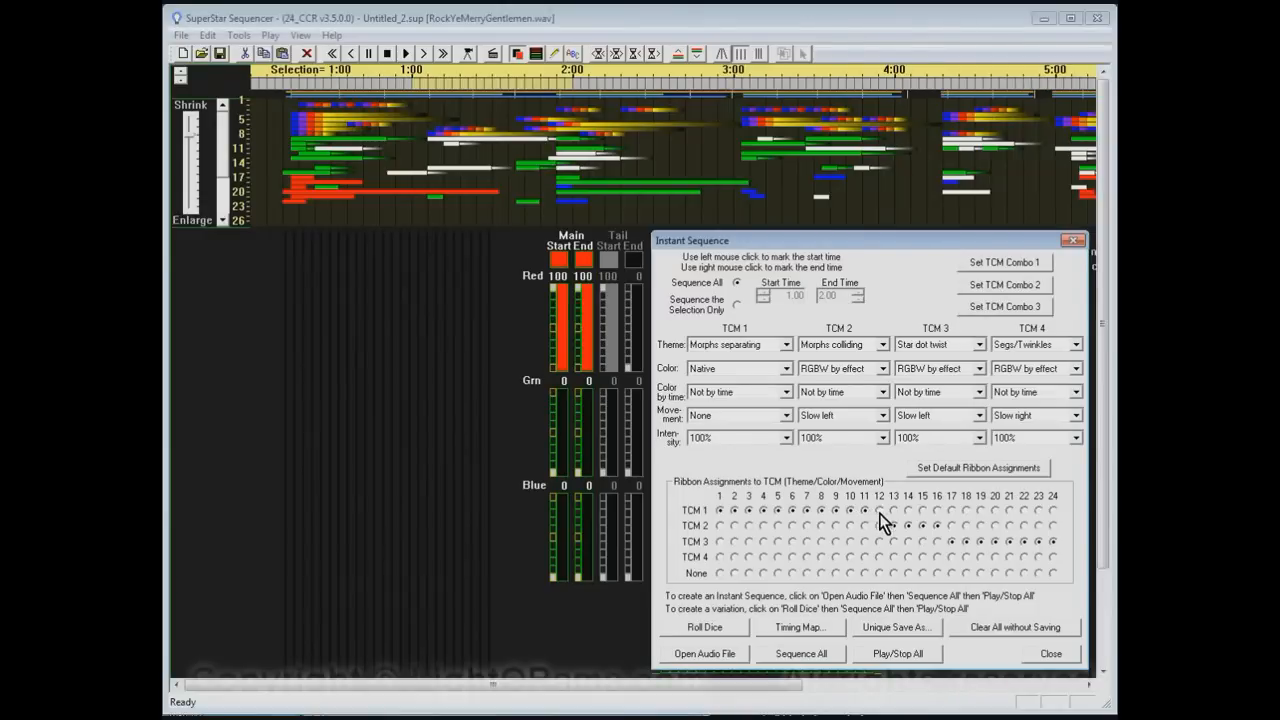
click(894, 510)
click(908, 510)
click(1023, 510)
click(1055, 511)
Step: Generate a new sequence for the whole song, overwriting the existing timings and erasing the current sequence without saving
click(801, 653)
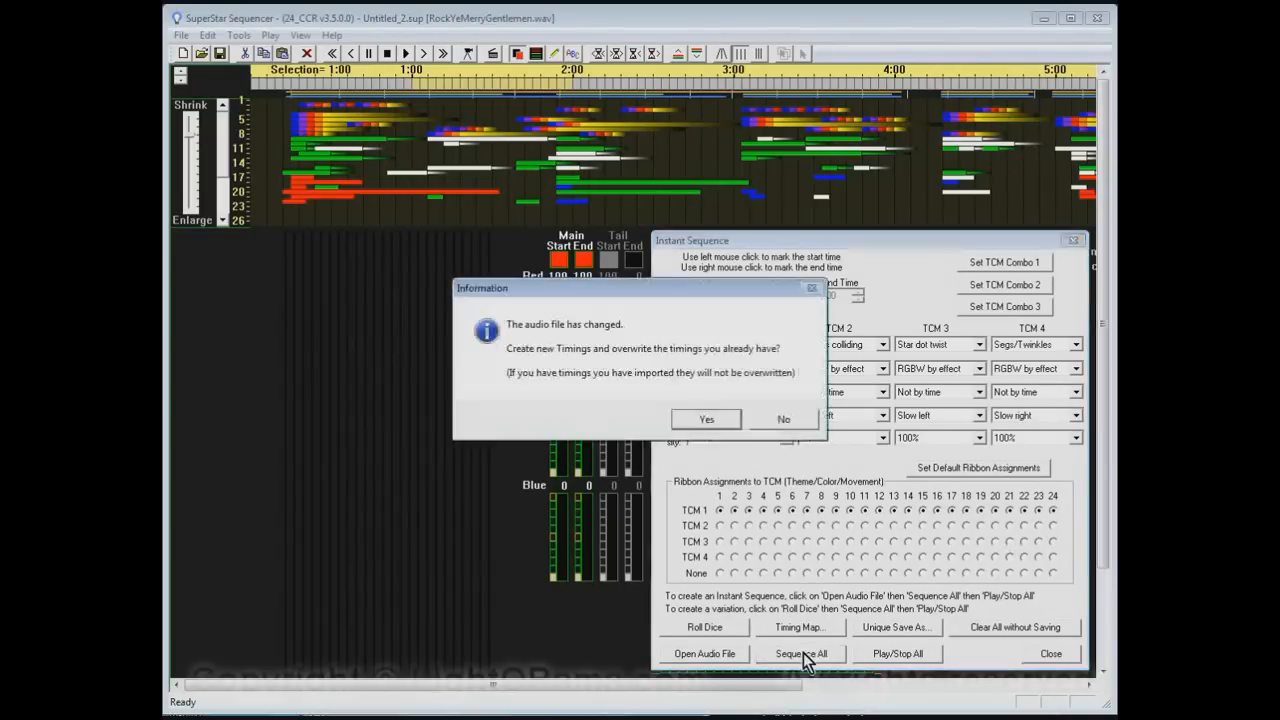
click(699, 424)
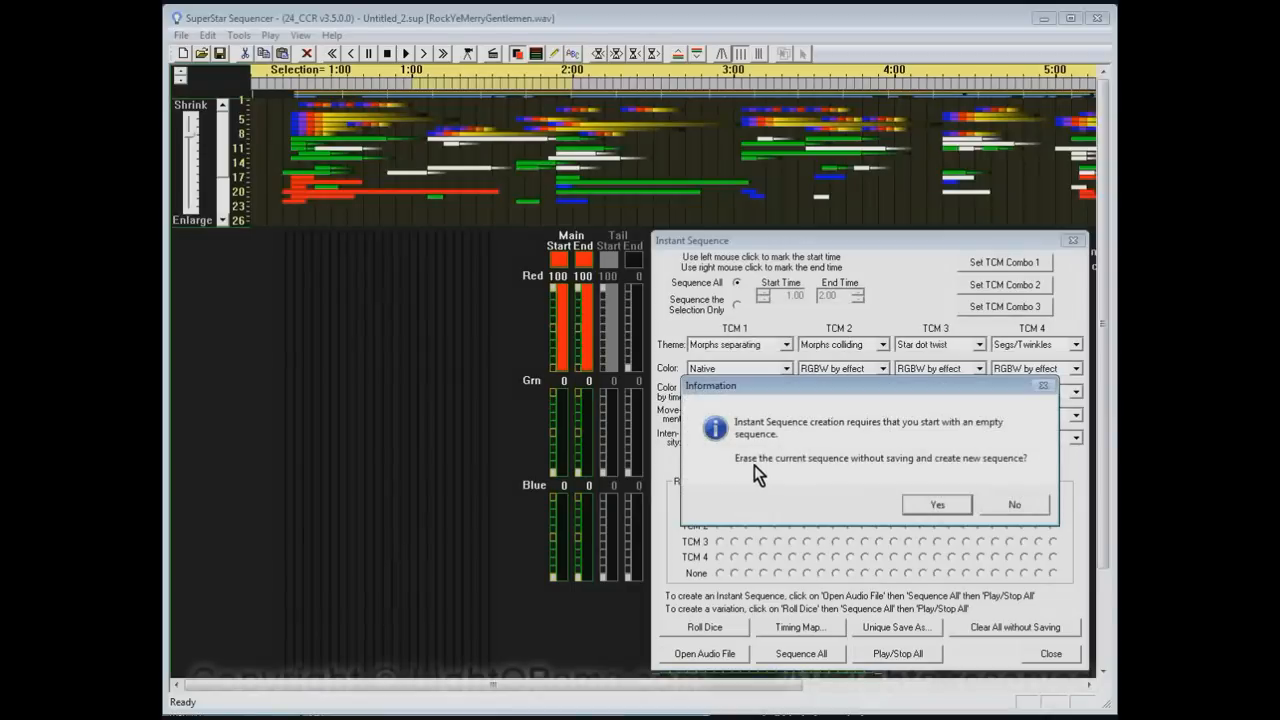
click(916, 503)
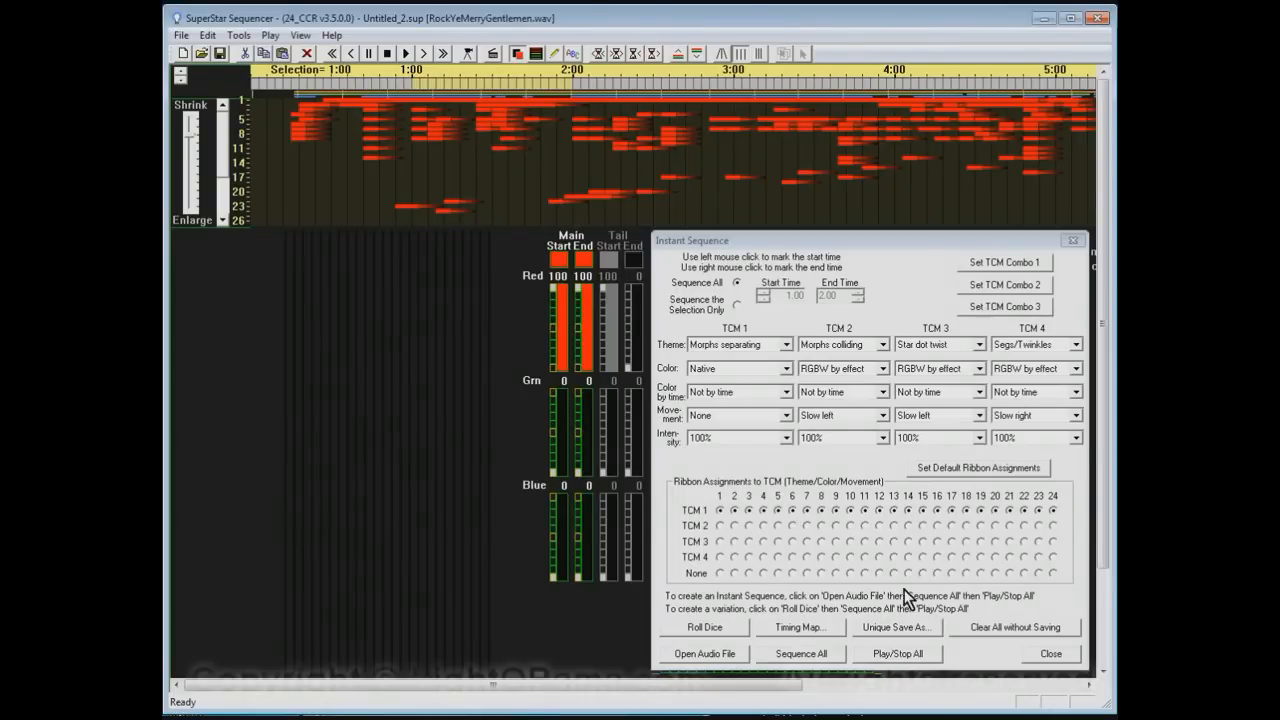
Step: Play the new Morphs separating sequence, stop it and replay it from the start
click(895, 655)
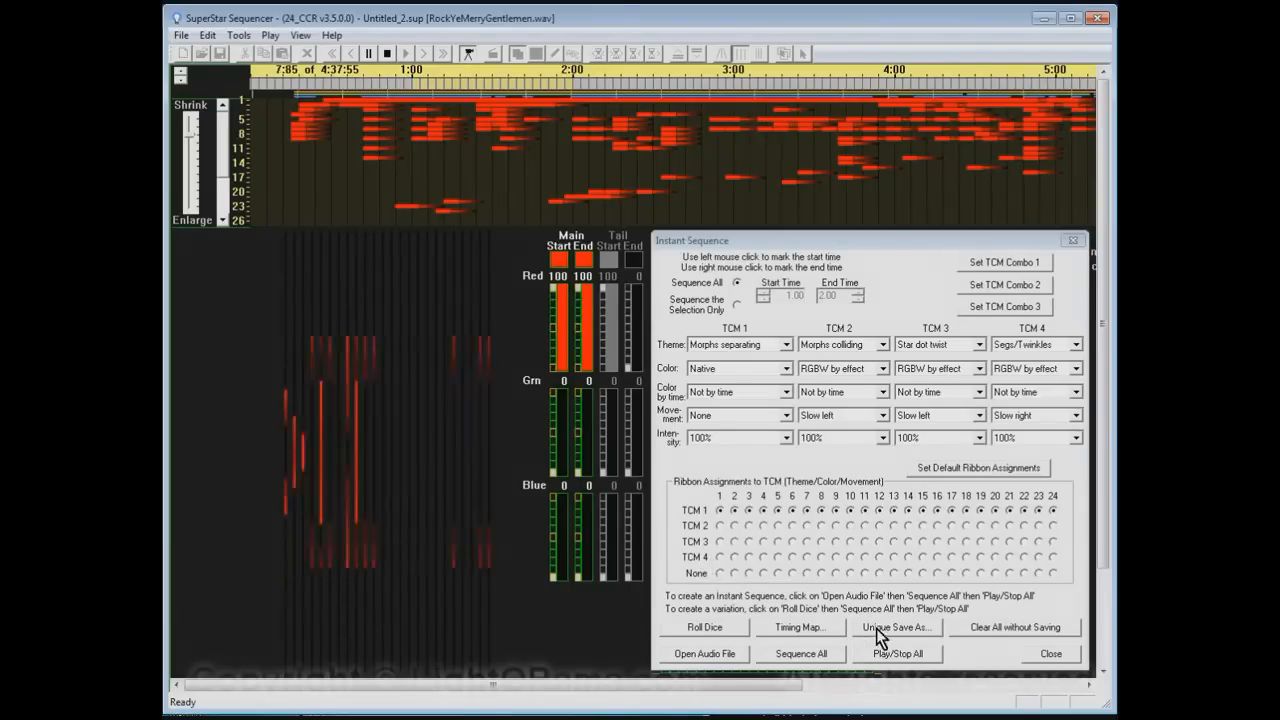
click(916, 655)
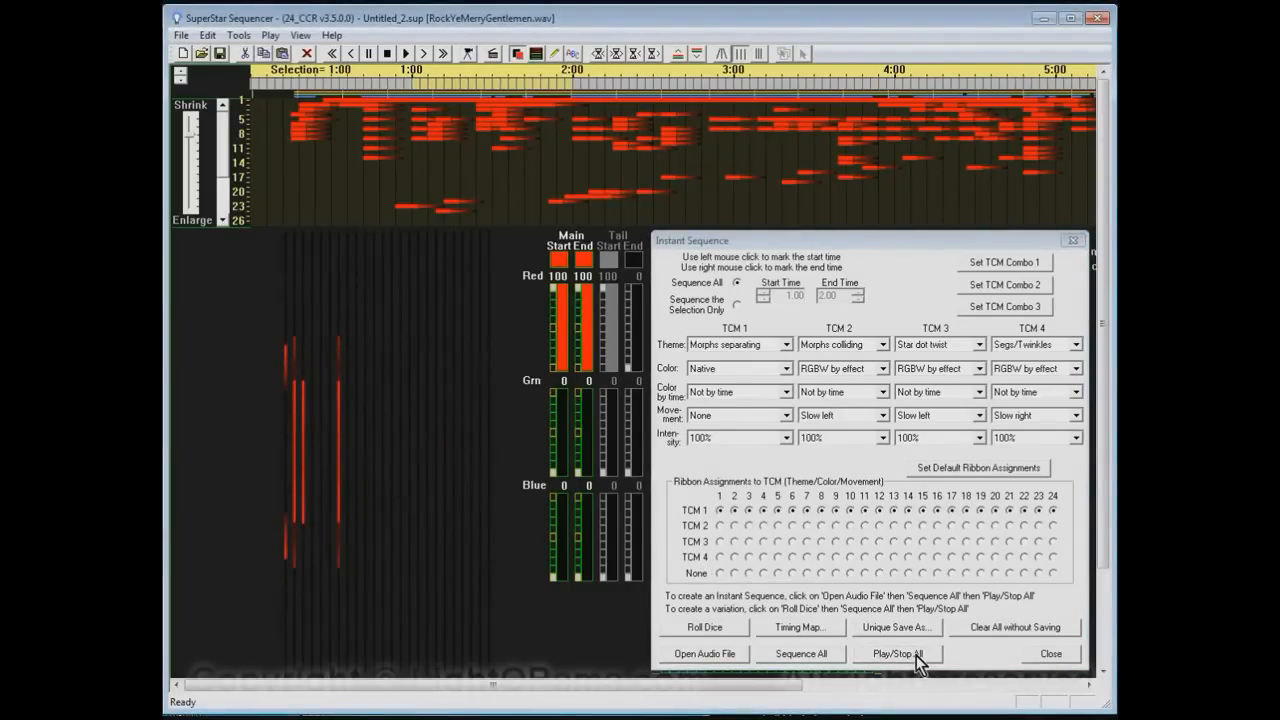
click(915, 656)
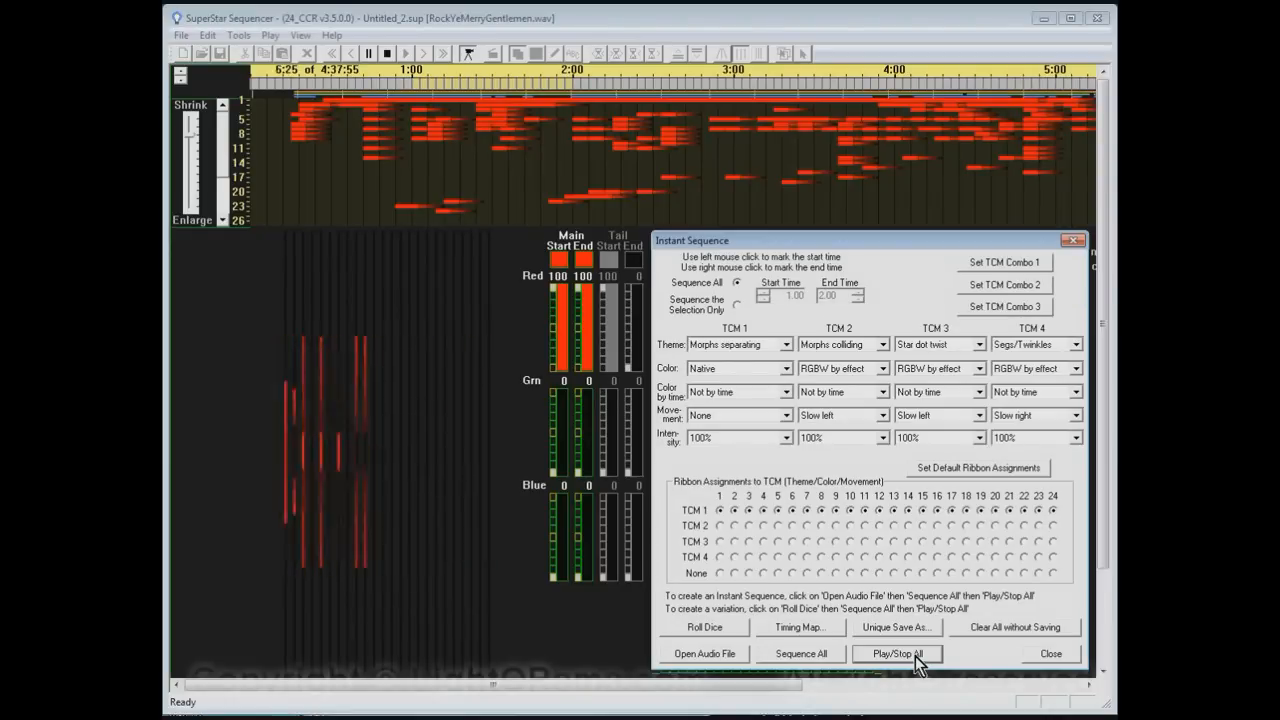
Step: Apply the timing map's sensitivity as Freq Relative and move the map aside so the Instant Sequence settings are accessible
click(915, 656)
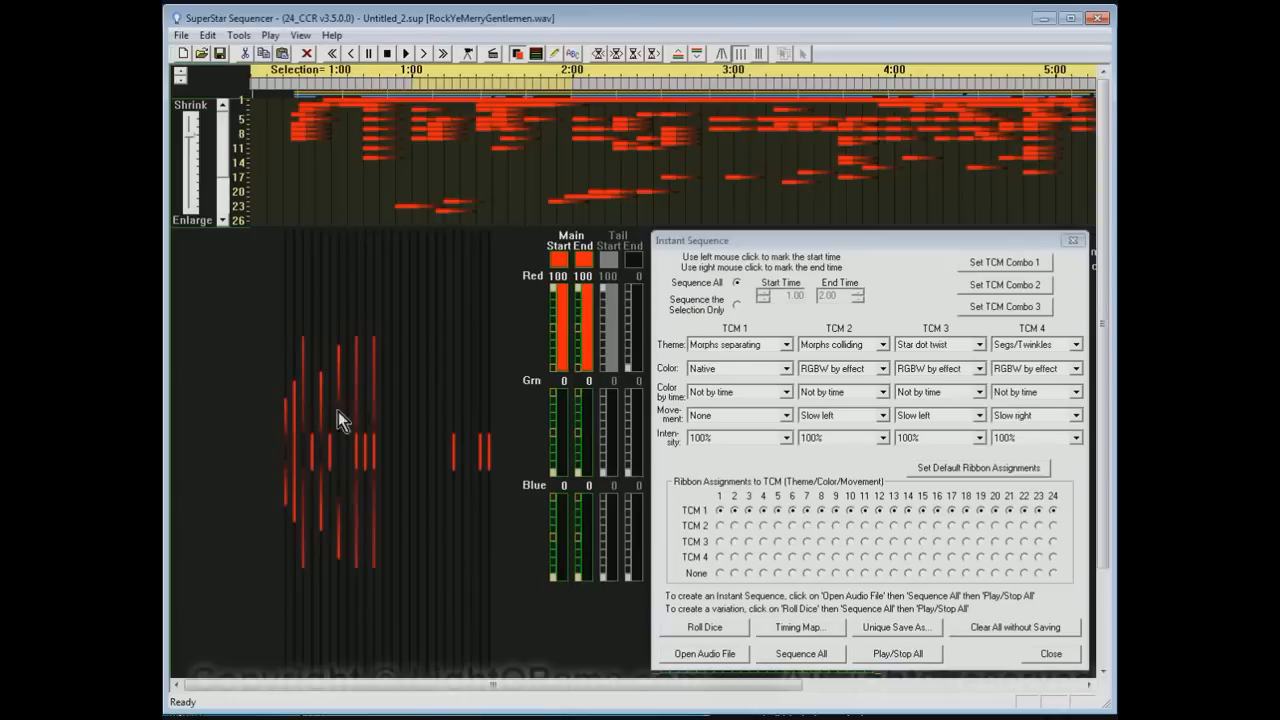
click(796, 629)
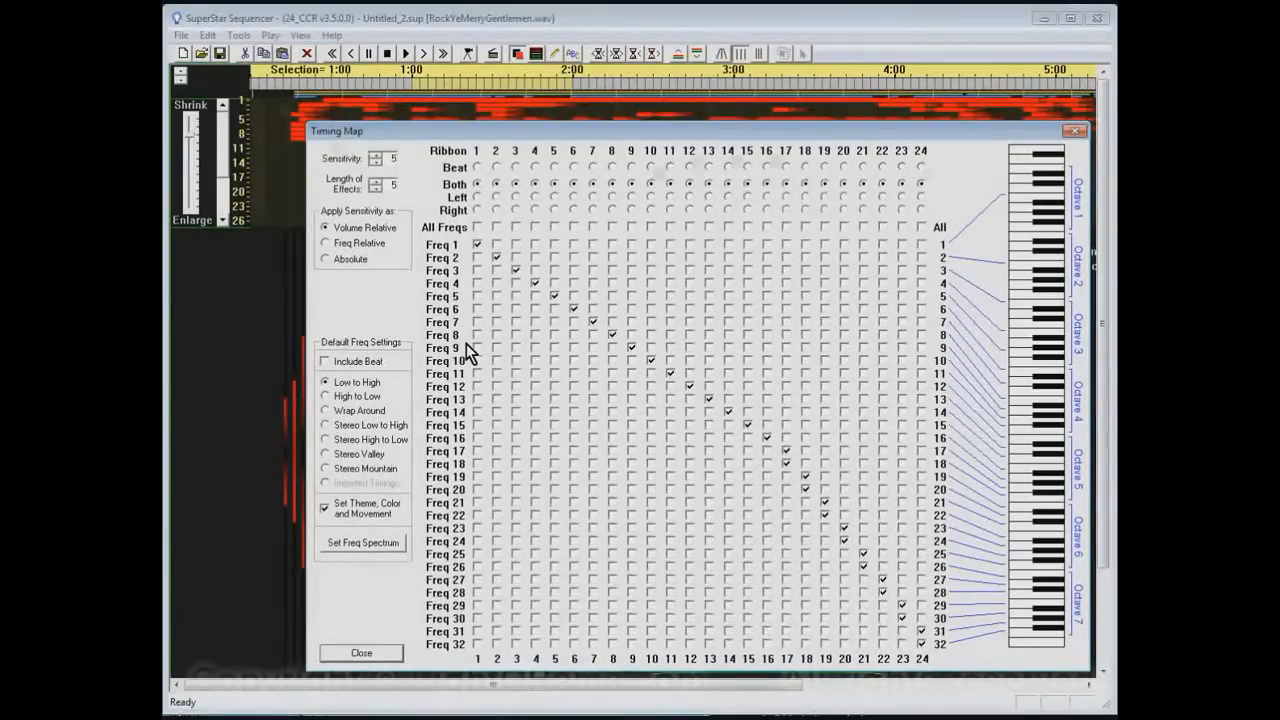
click(327, 244)
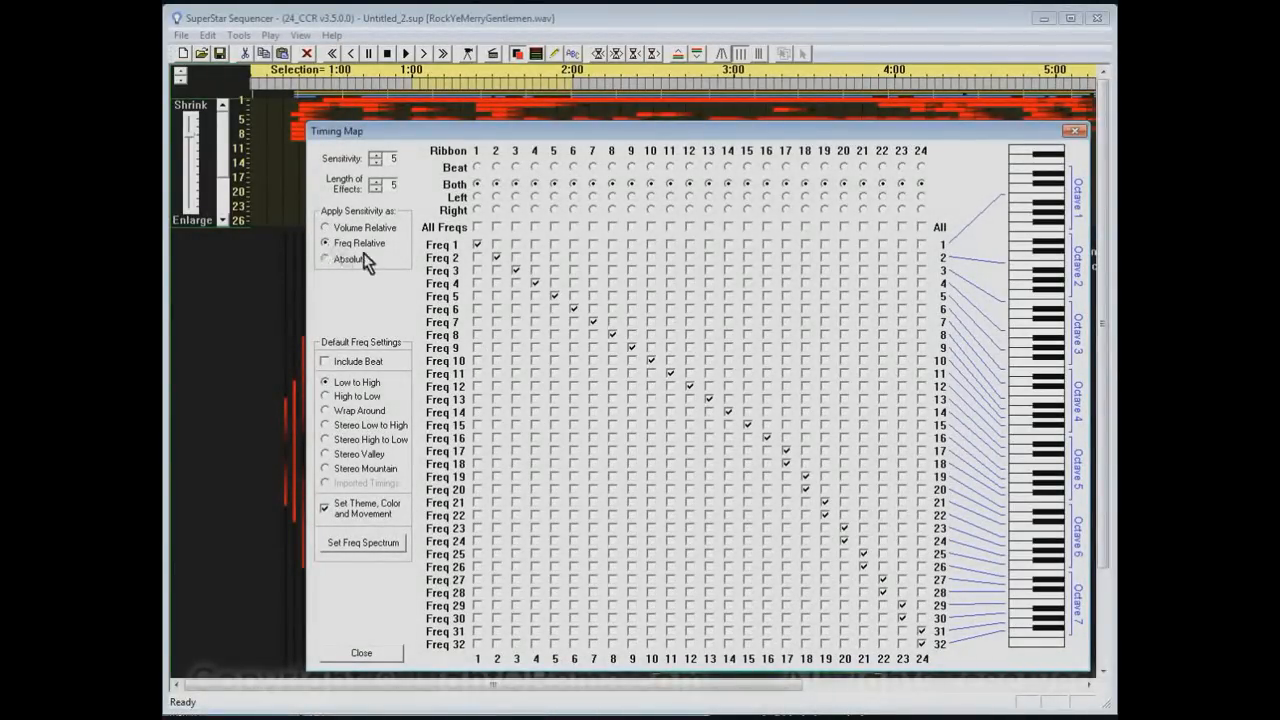
click(477, 245)
click(495, 258)
drag(429, 133, 838, 400)
click(761, 237)
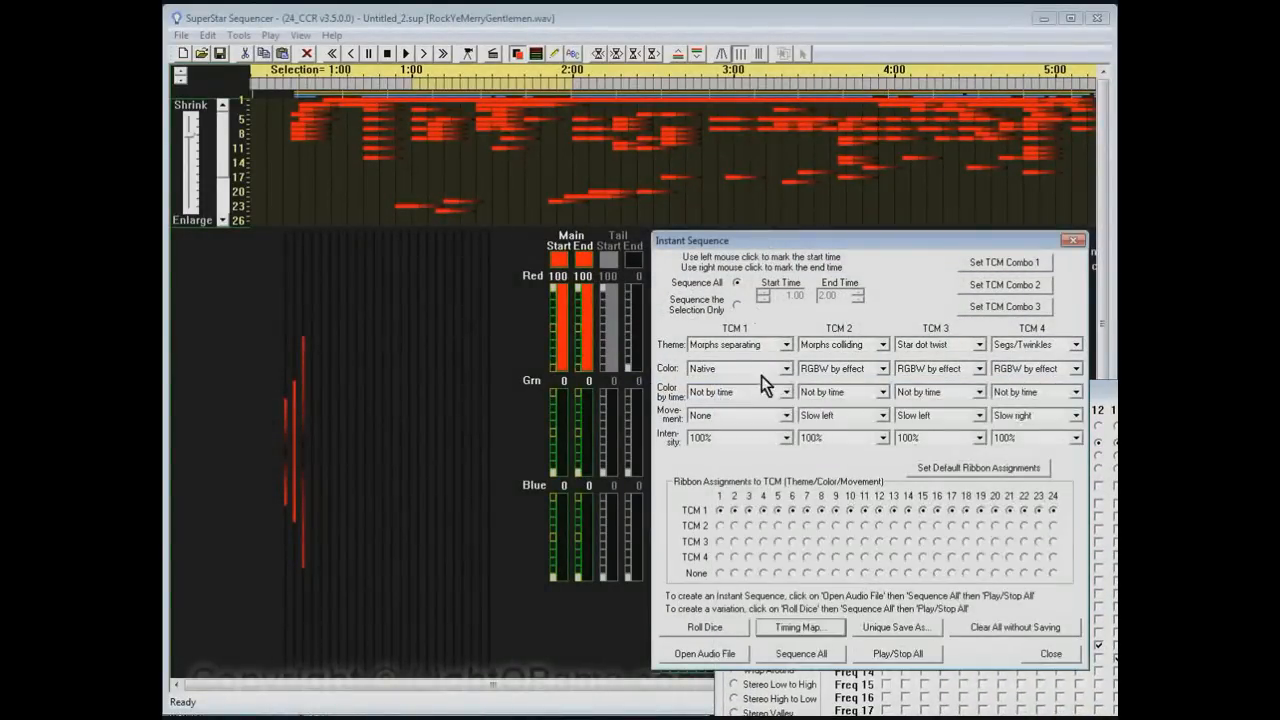
Step: Regenerate the whole-song sequence with new Freq Relative timings, discarding the current sequence, and preview it
click(795, 655)
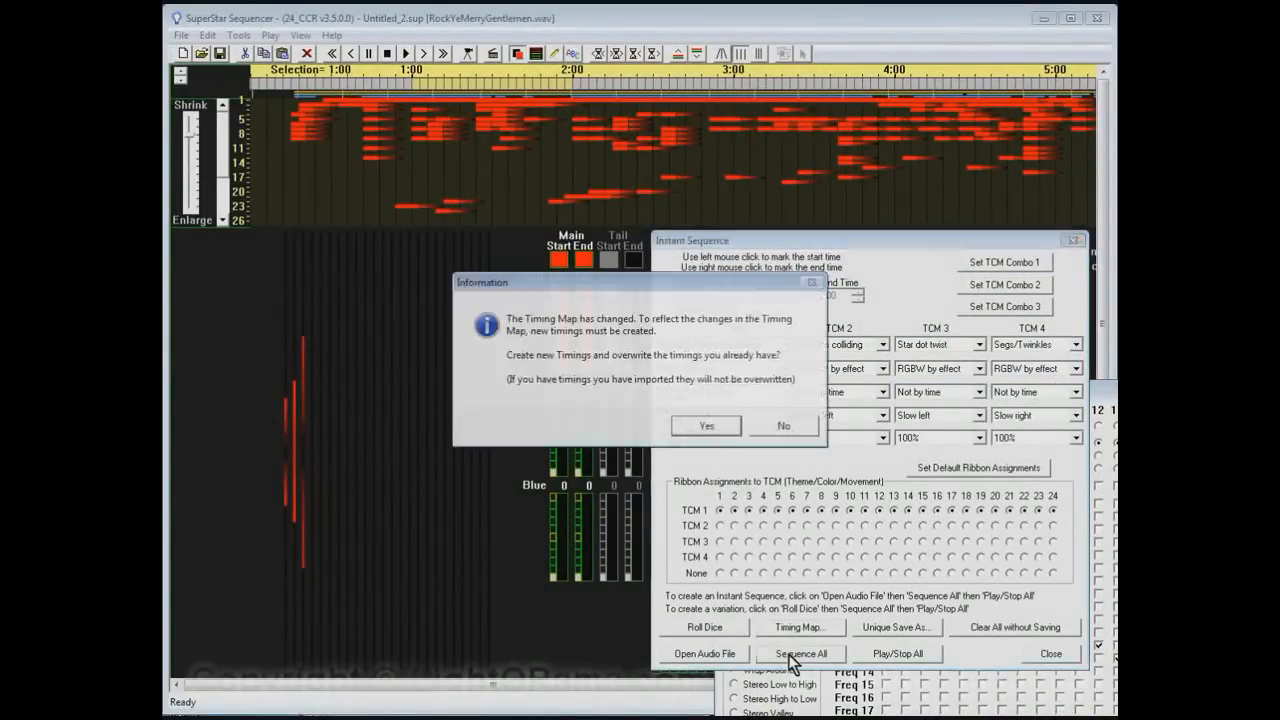
click(711, 425)
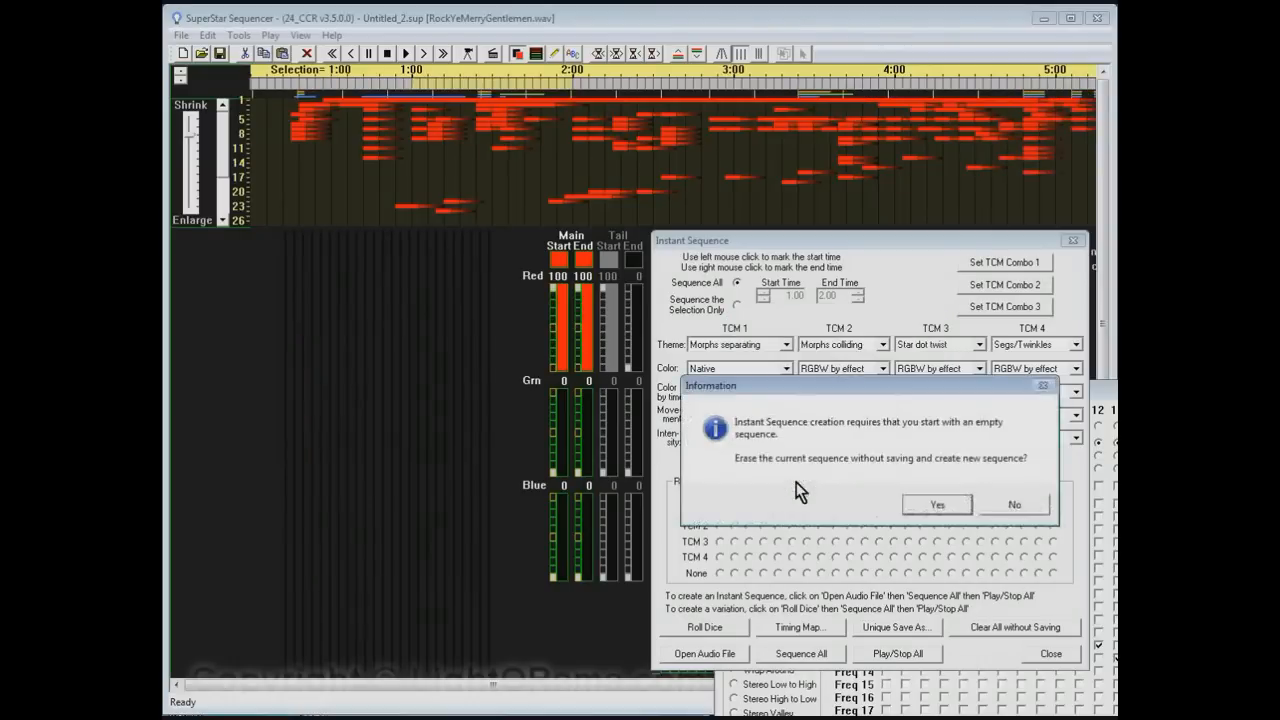
click(936, 504)
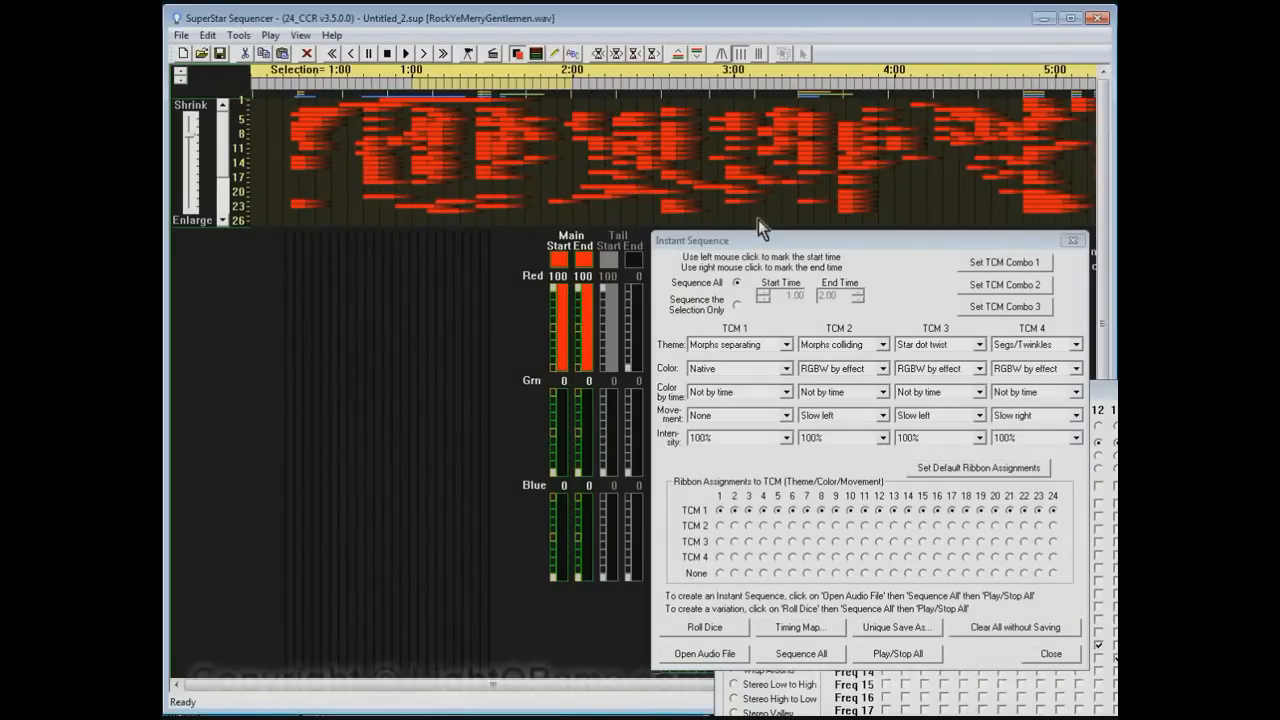
click(895, 652)
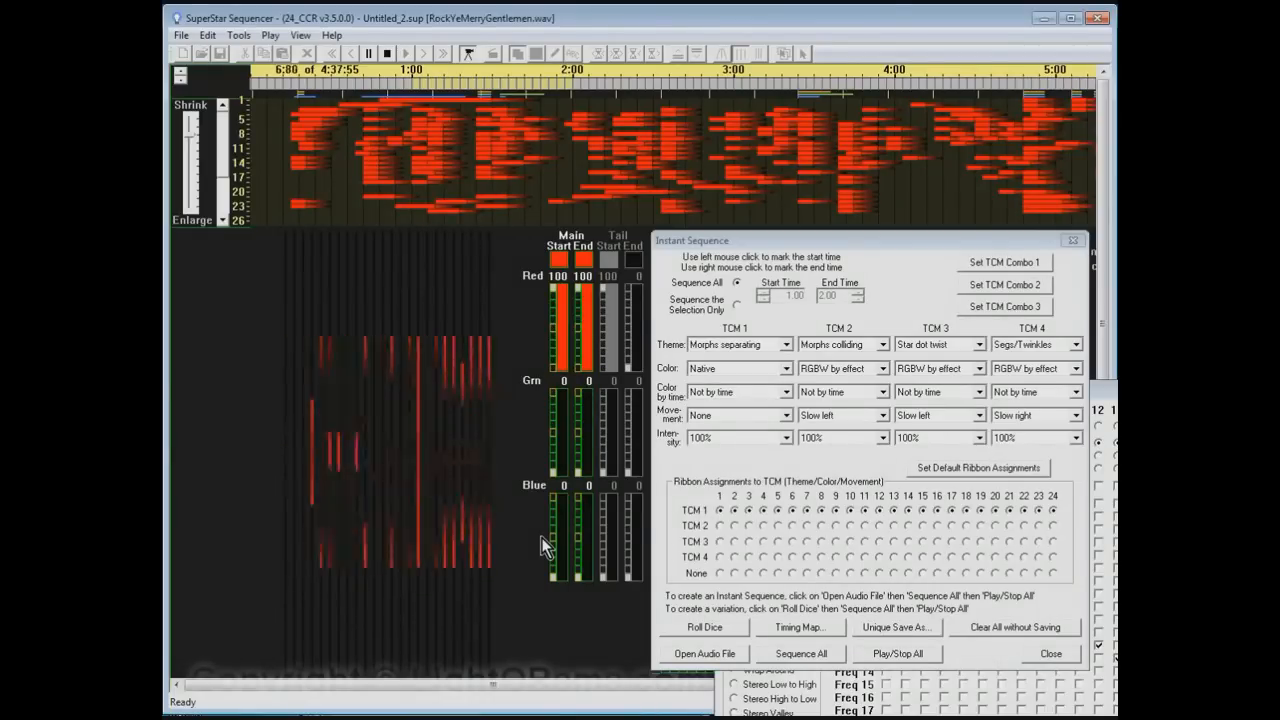
click(884, 660)
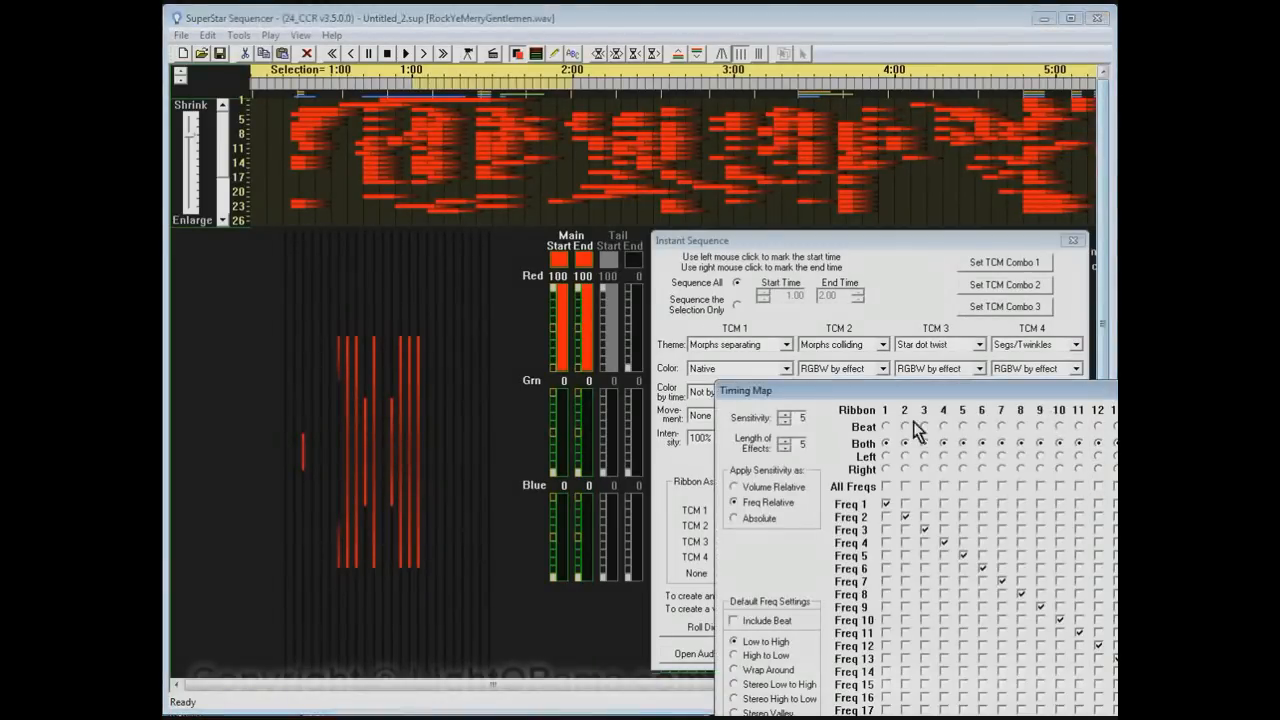
Step: Switch the timing map's sensitivity to Absolute and regenerate the whole song, overwriting the timings and erasing the current sequence
click(733, 519)
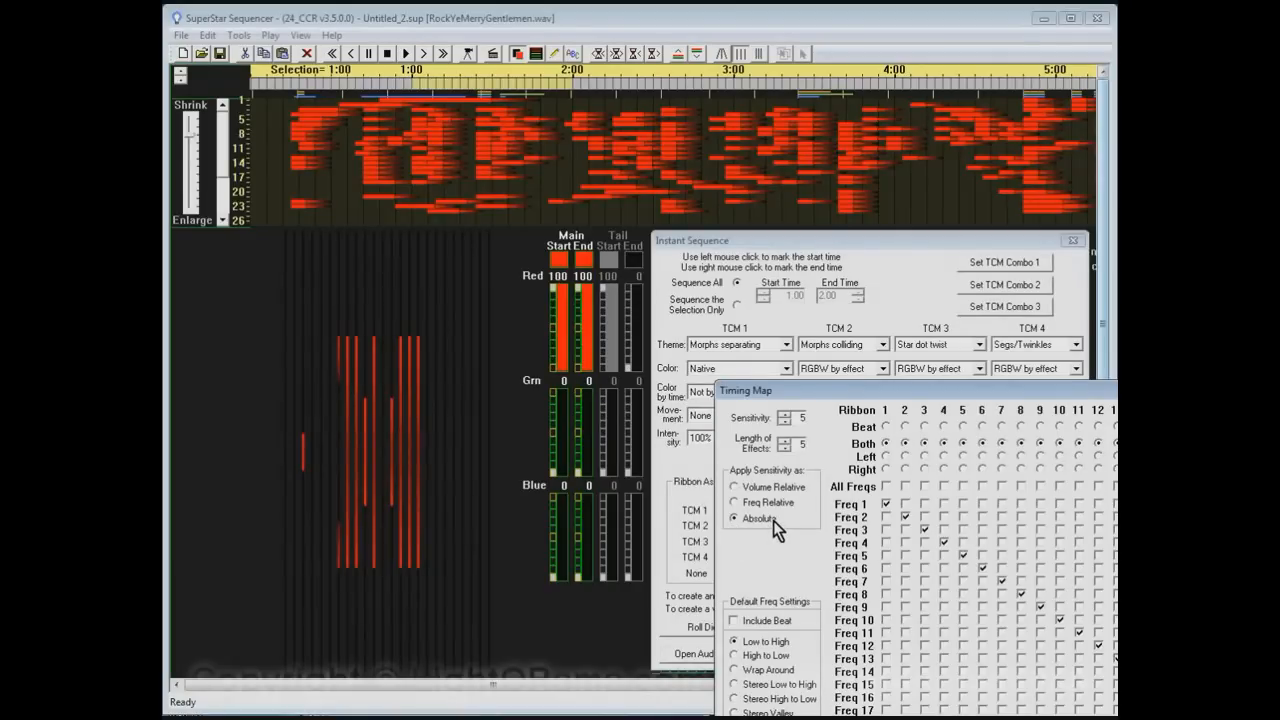
click(834, 245)
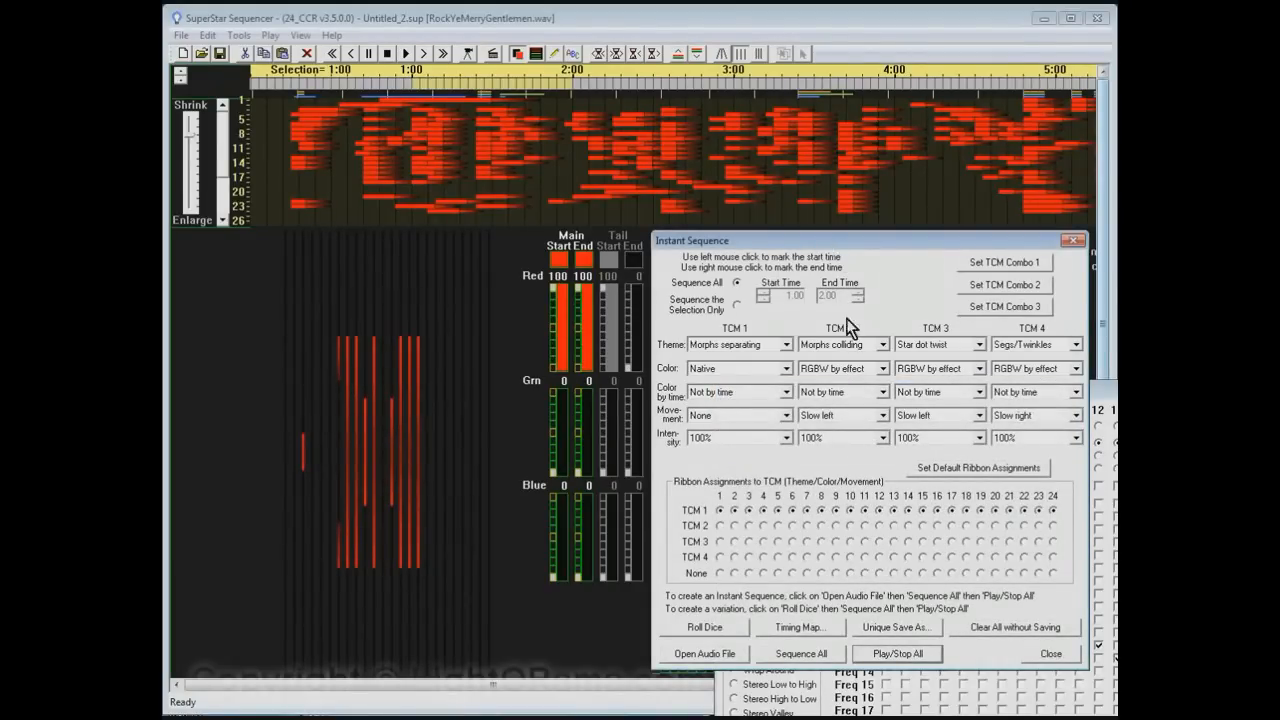
click(810, 655)
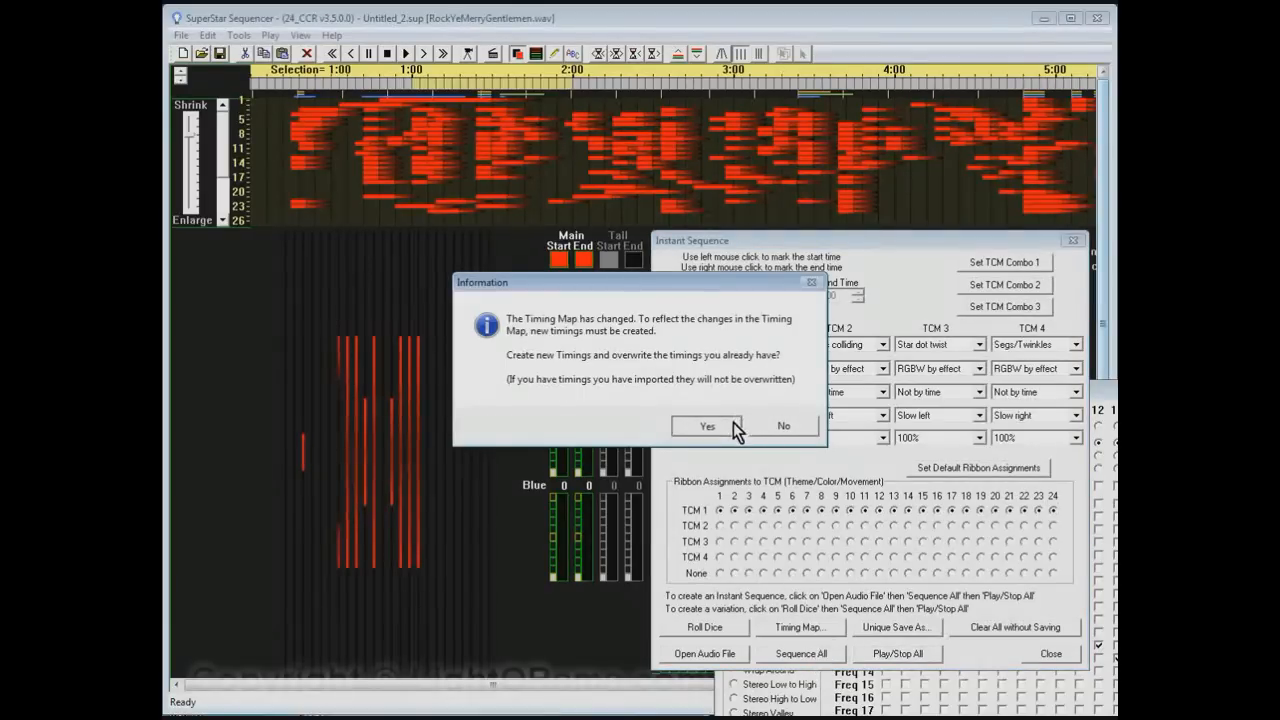
click(706, 426)
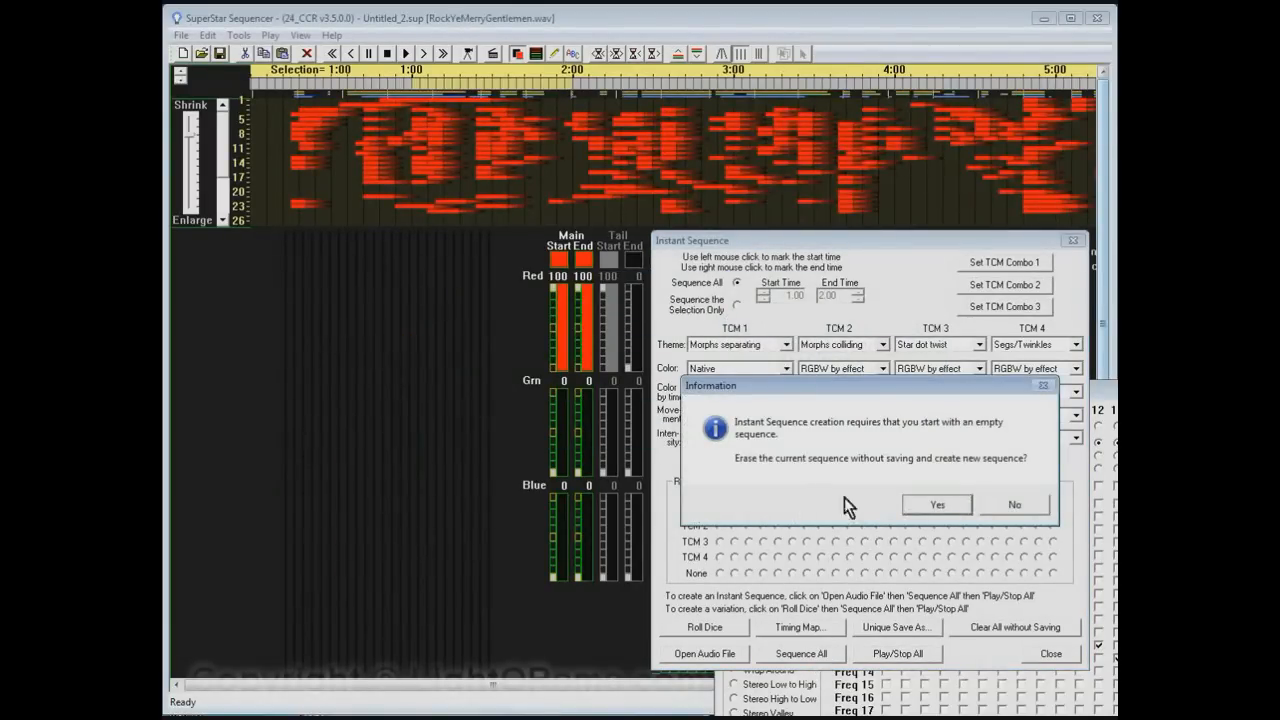
click(914, 506)
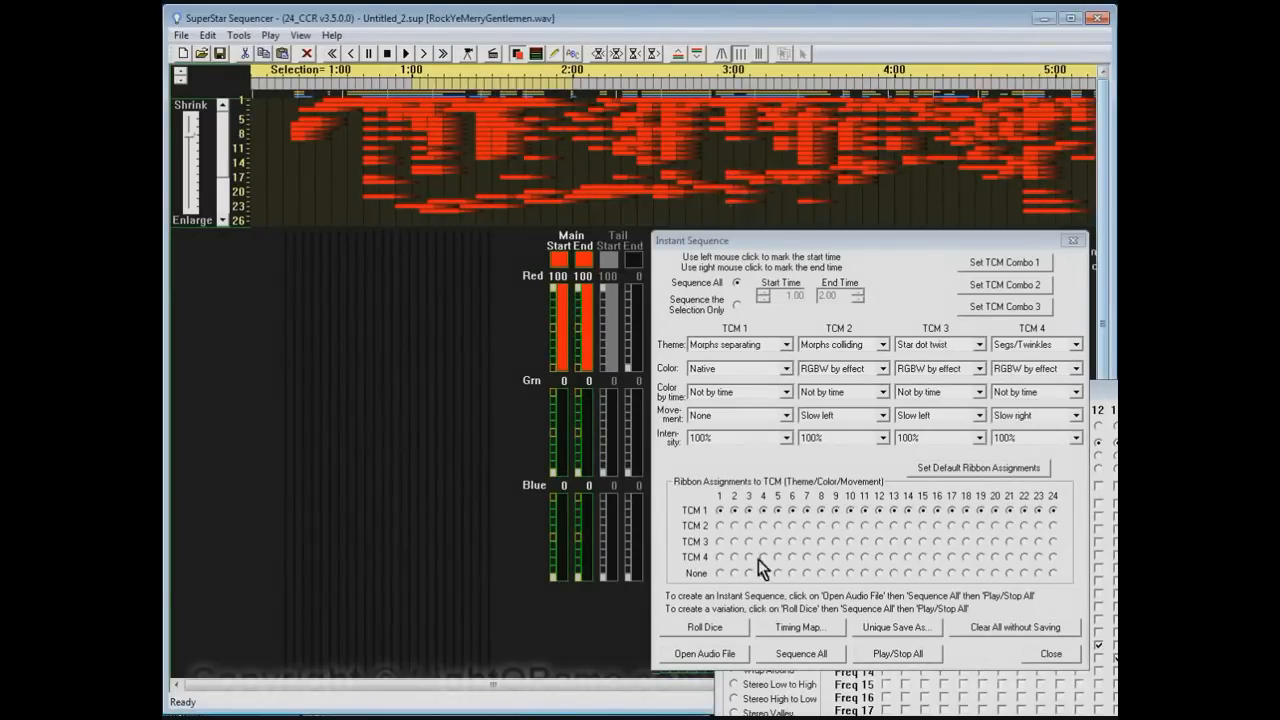
Step: Preview the sequence made with Absolute sensitivity, stop it, and replay its opening section
click(877, 654)
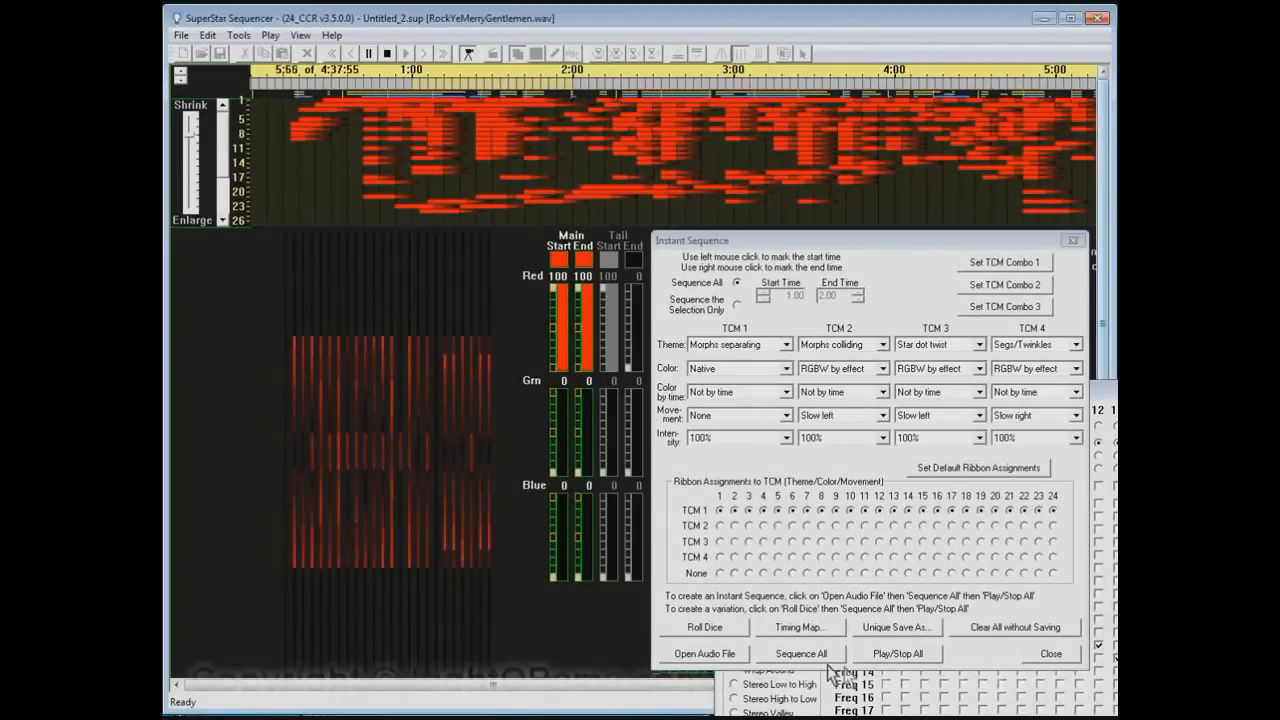
click(876, 652)
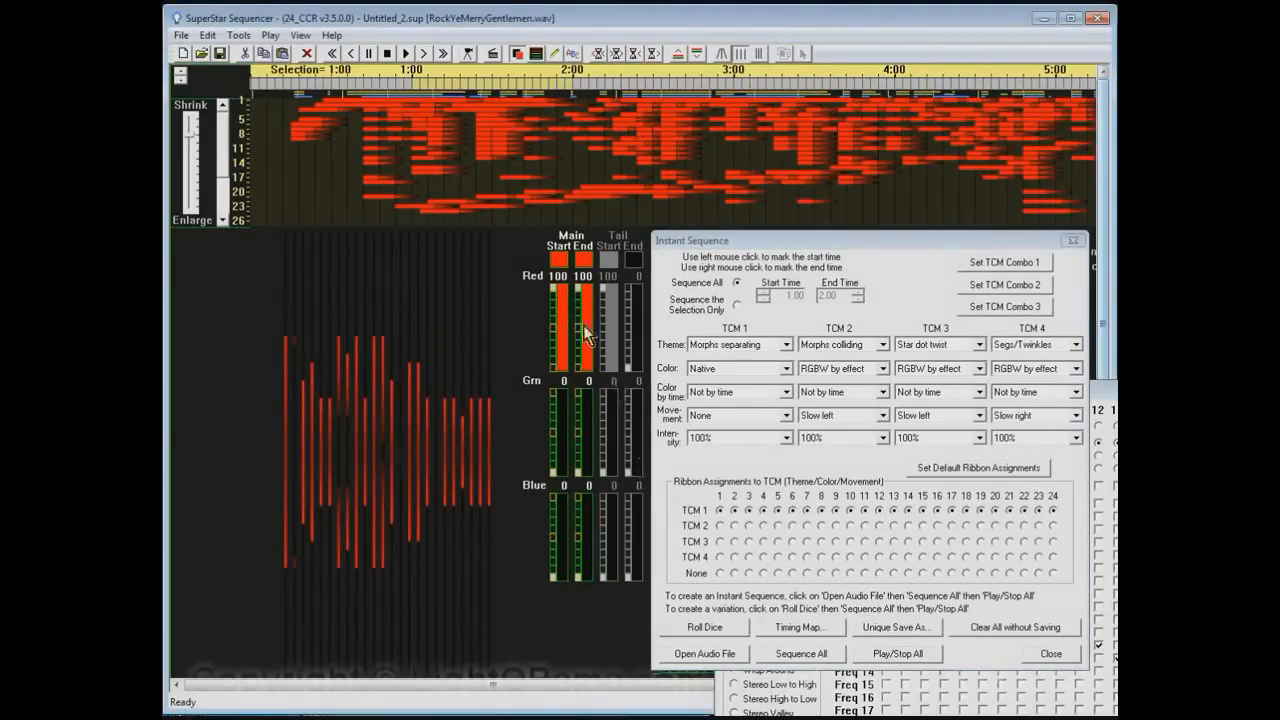
click(404, 54)
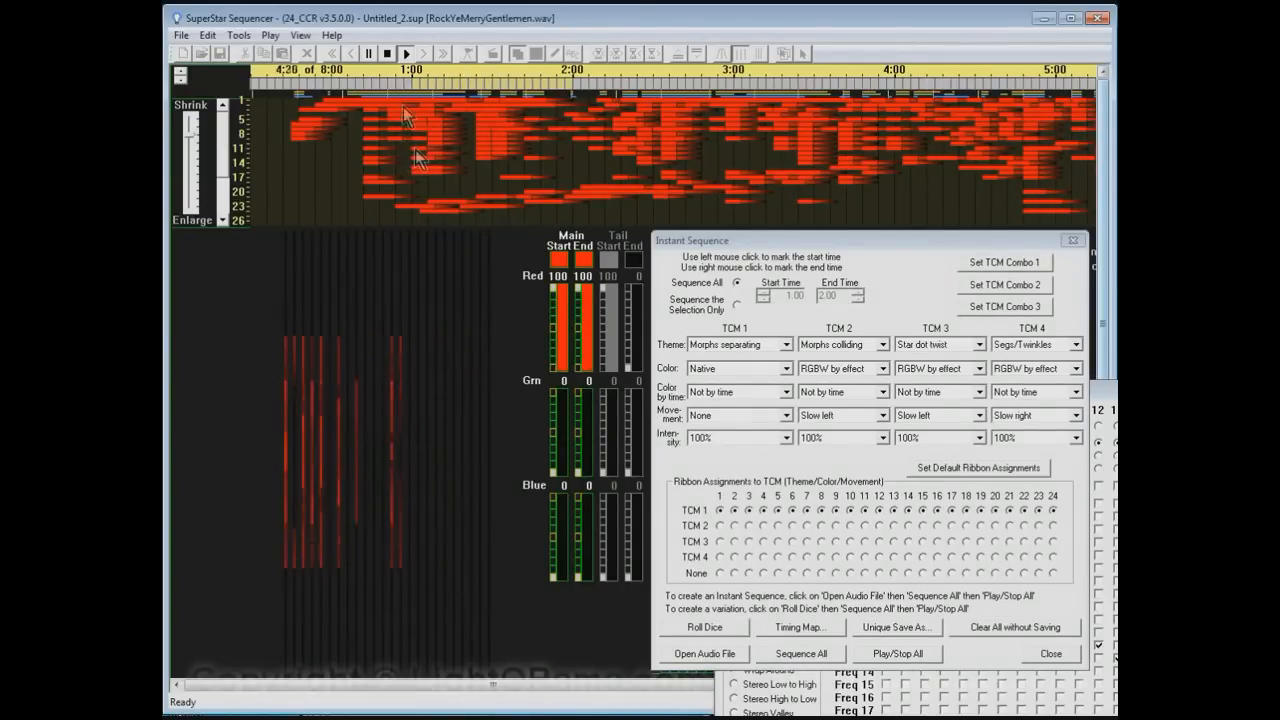
click(406, 57)
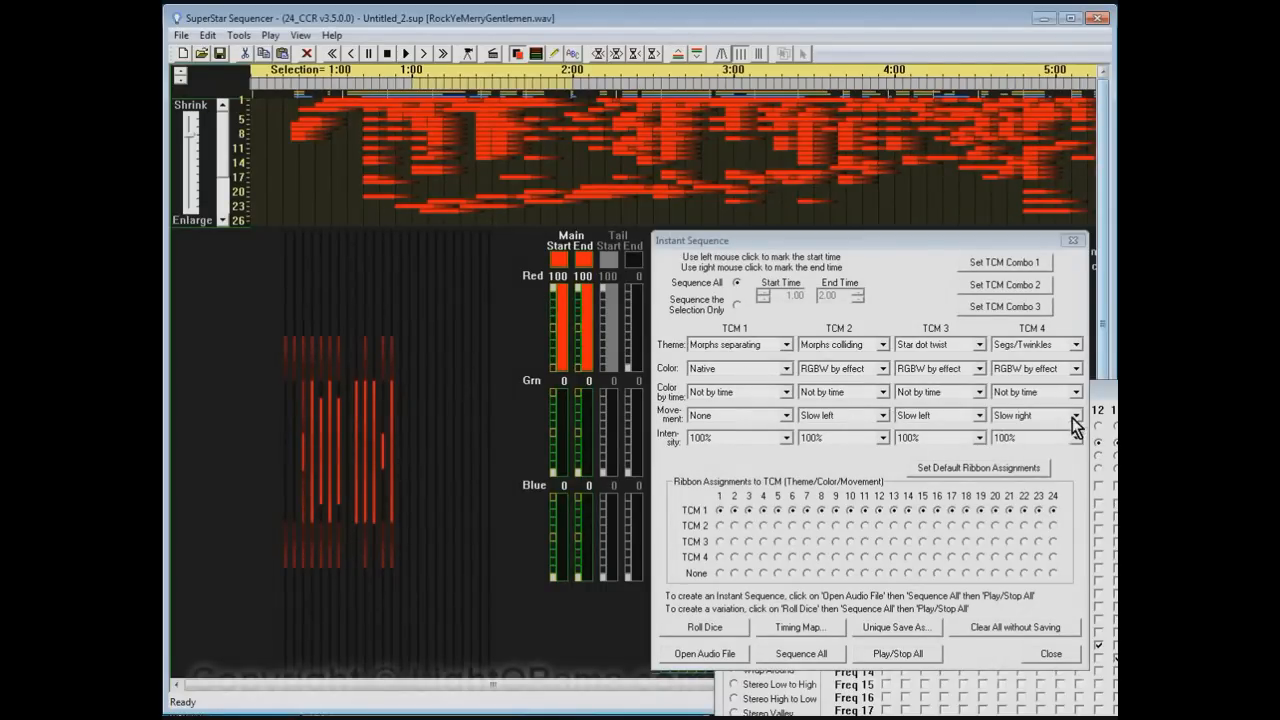
Step: Apply the timing map's sensitivity as Freq Relative again and set Sensitivity to 3
click(1104, 397)
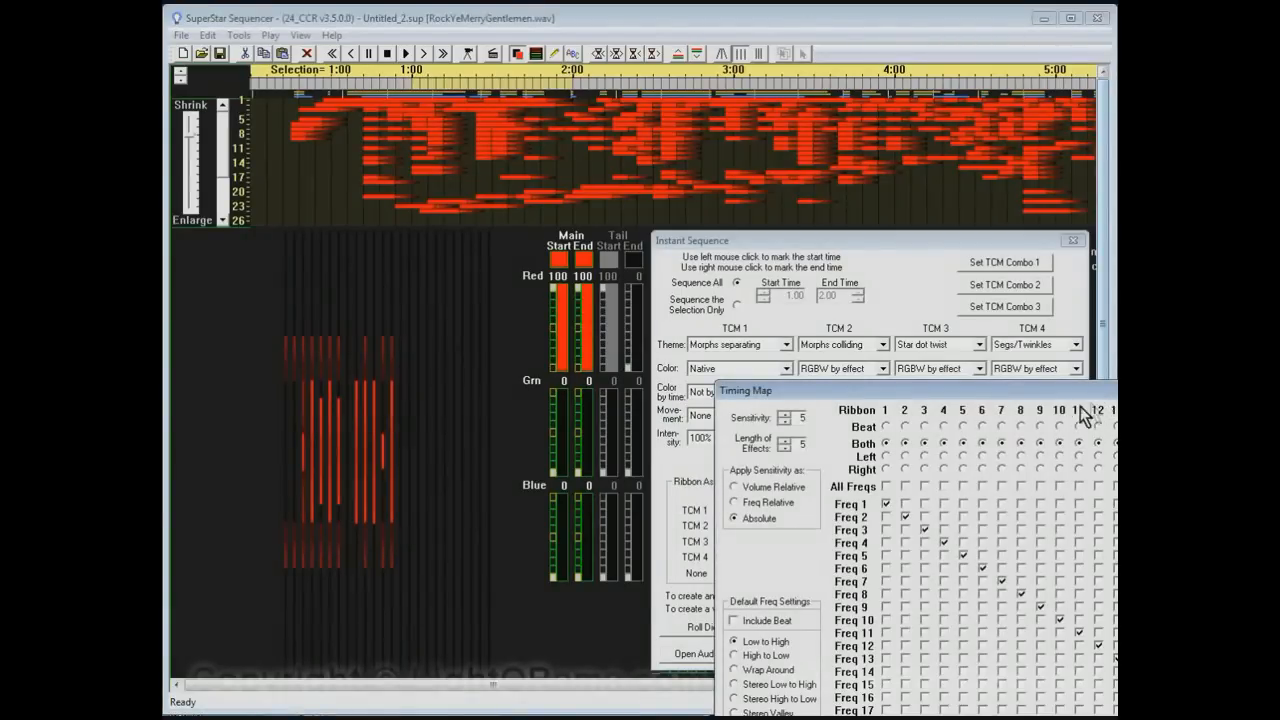
click(735, 503)
click(885, 240)
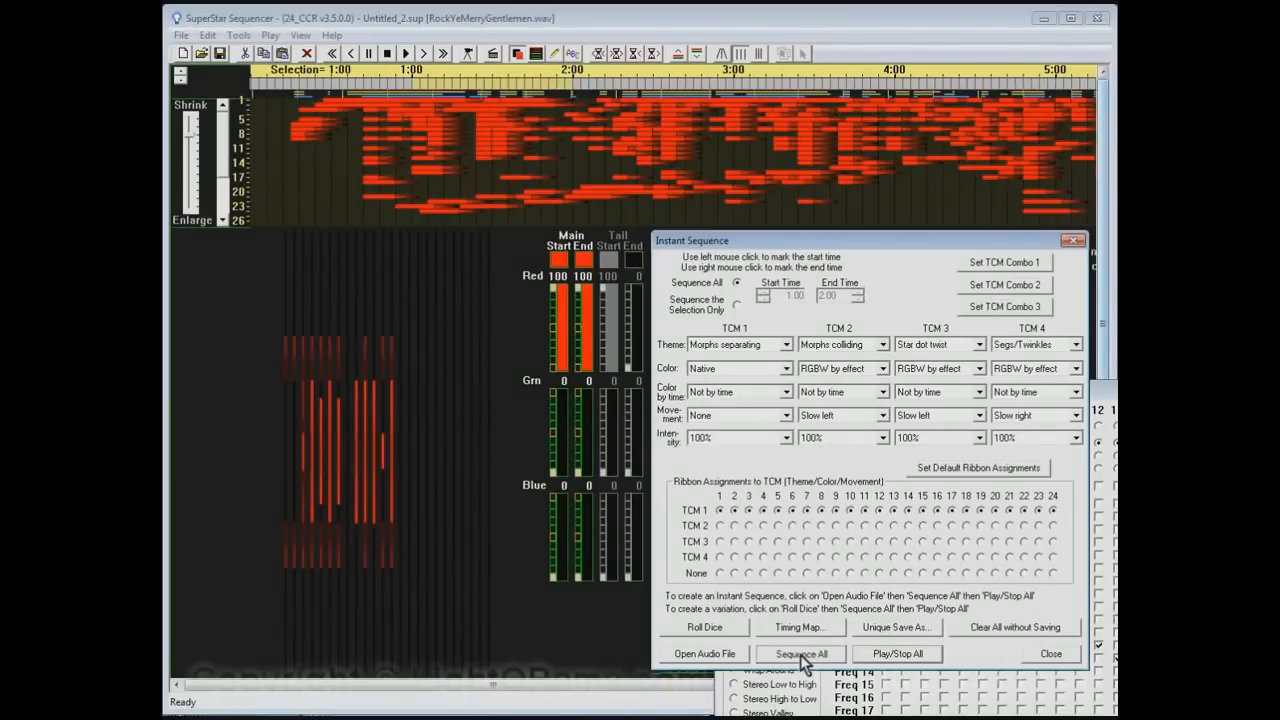
Step: Recreate the whole-song sequence from the reduced-sensitivity timings, erasing the existing one without saving, and preview it
click(803, 655)
click(725, 429)
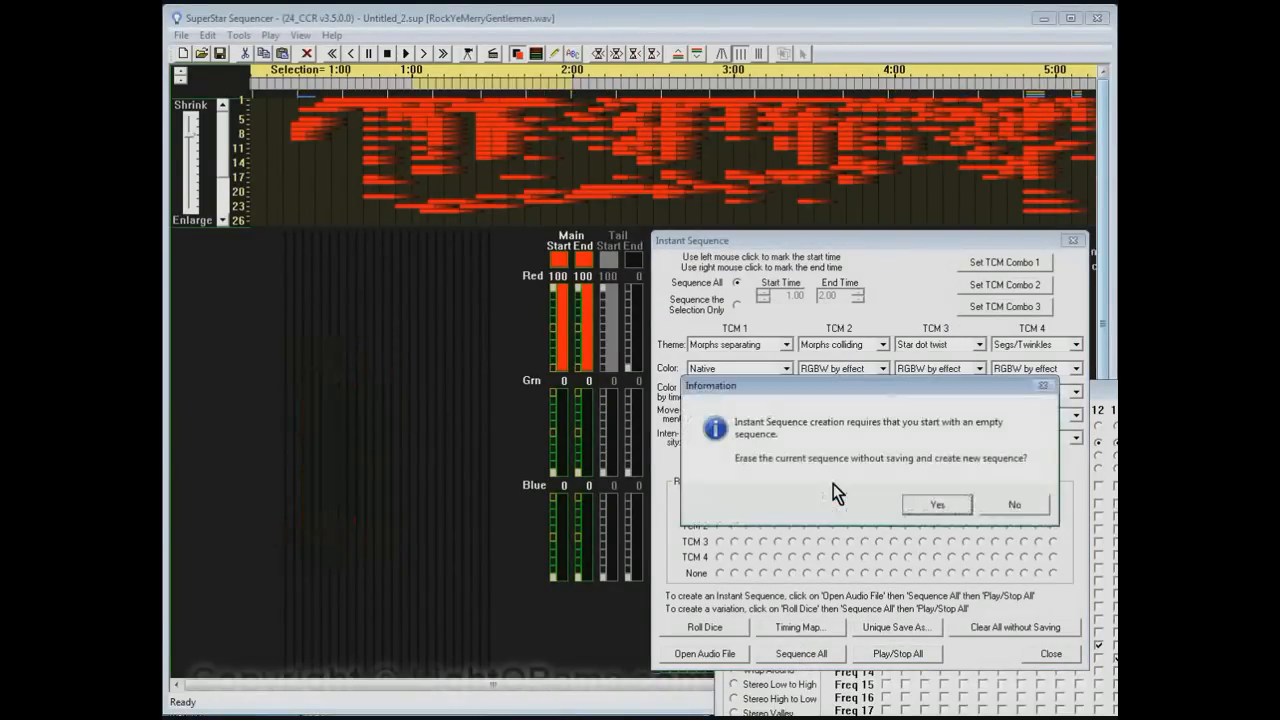
click(937, 505)
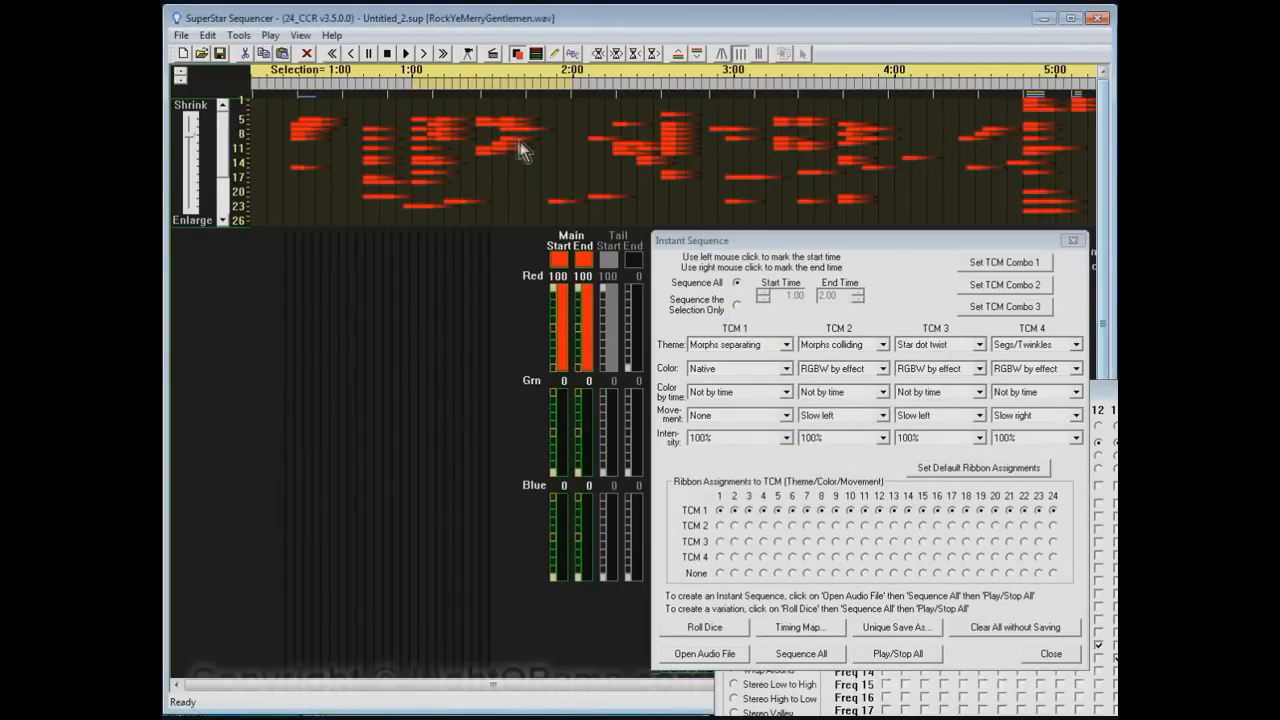
click(897, 651)
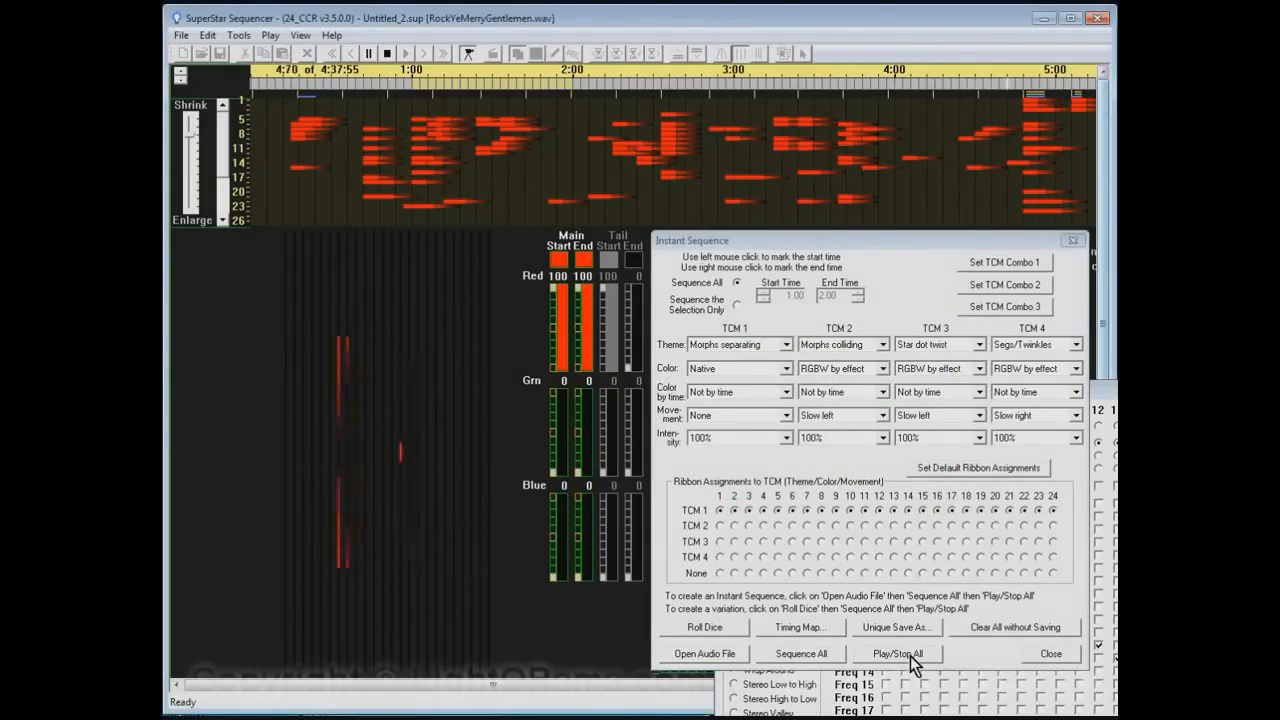
click(908, 655)
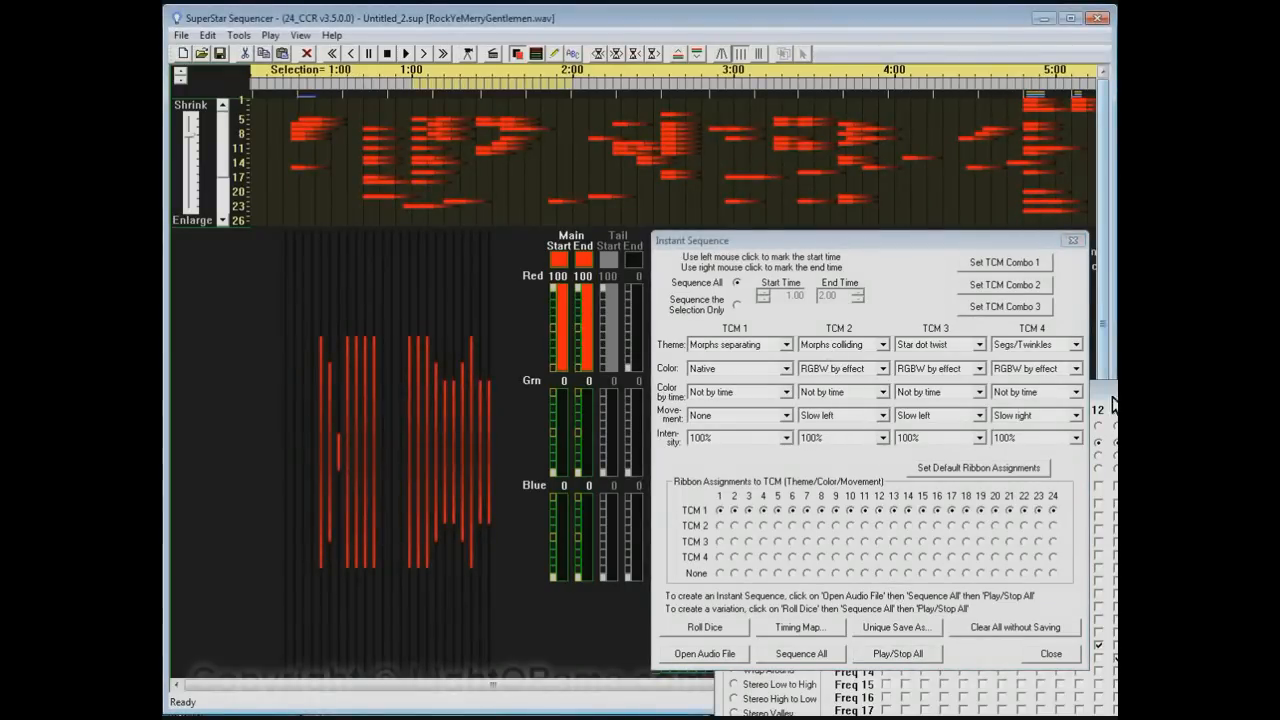
Step: Set the timing map's Length of Effects to 10
click(1112, 655)
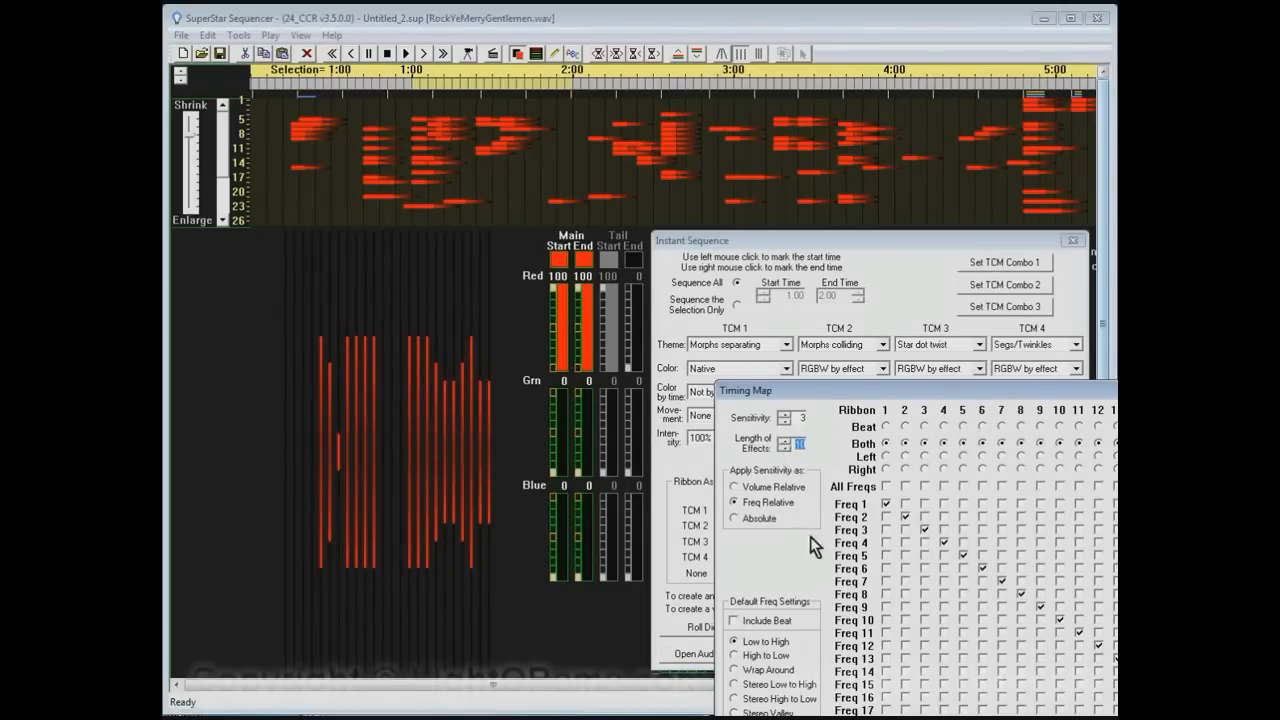
click(838, 241)
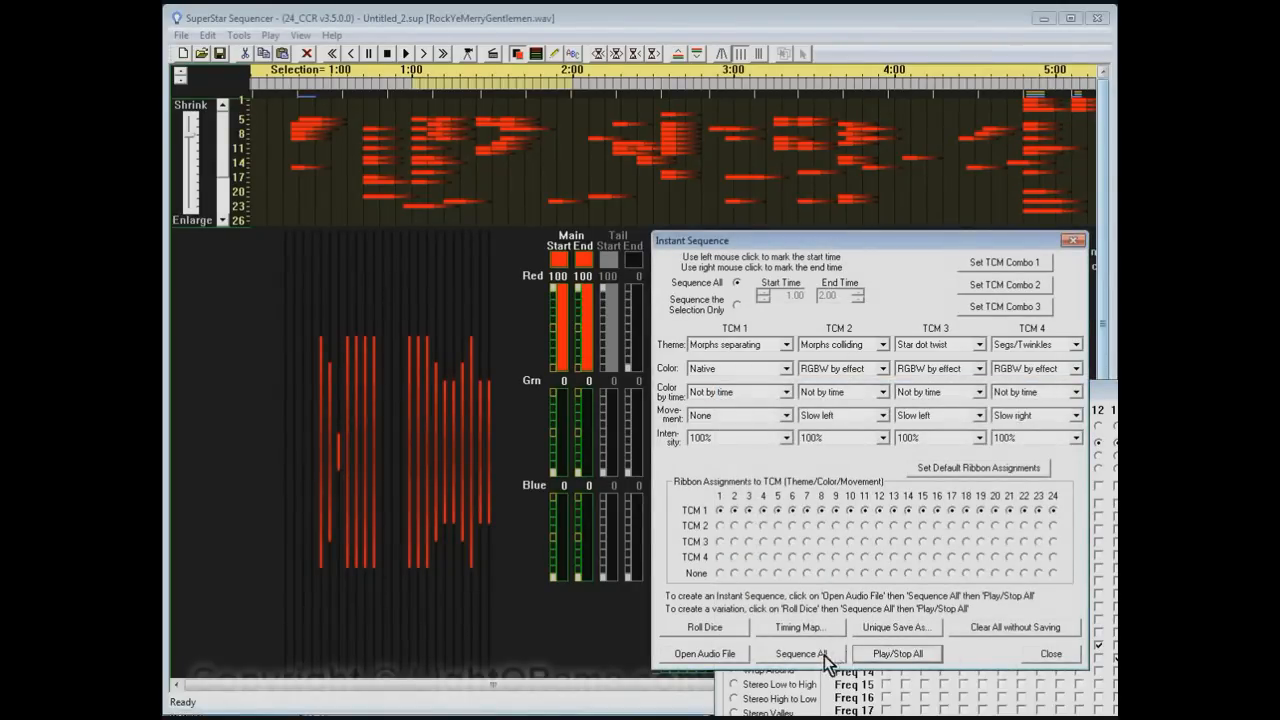
Step: Regenerate the whole-song sequence with the longer effects, overwriting the timings and current sequence, and preview it
click(822, 655)
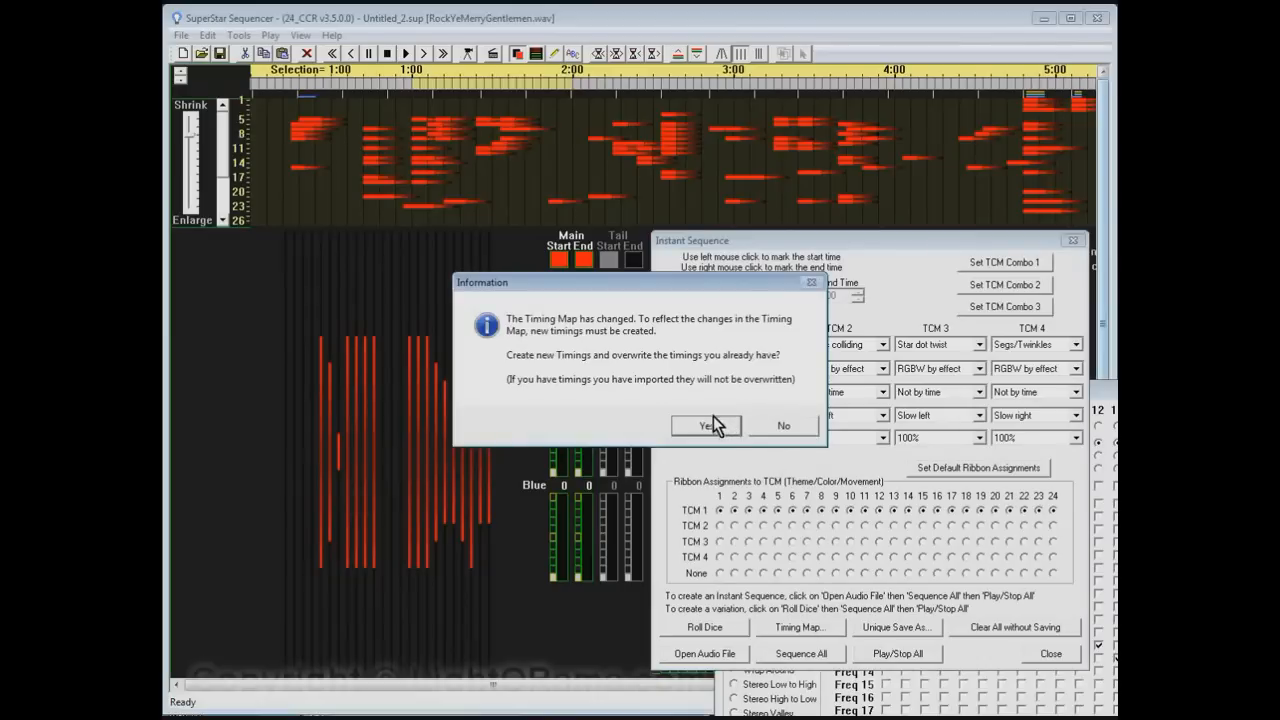
click(708, 425)
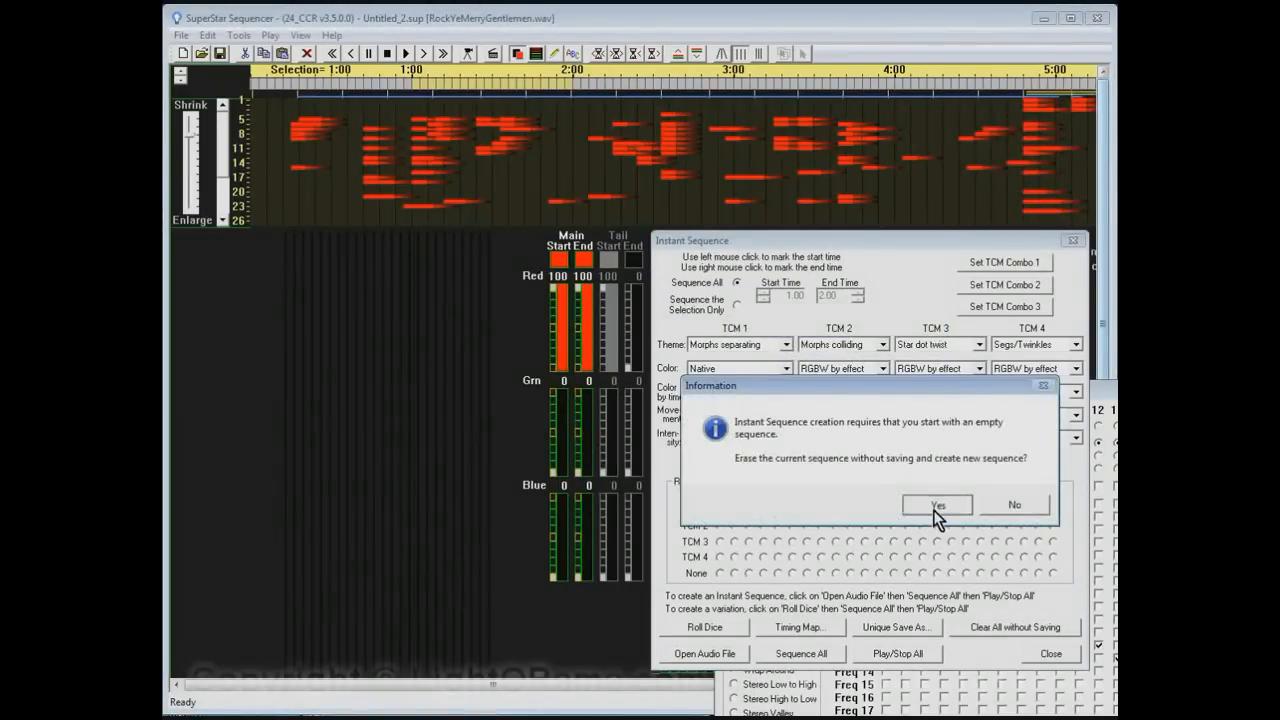
click(931, 508)
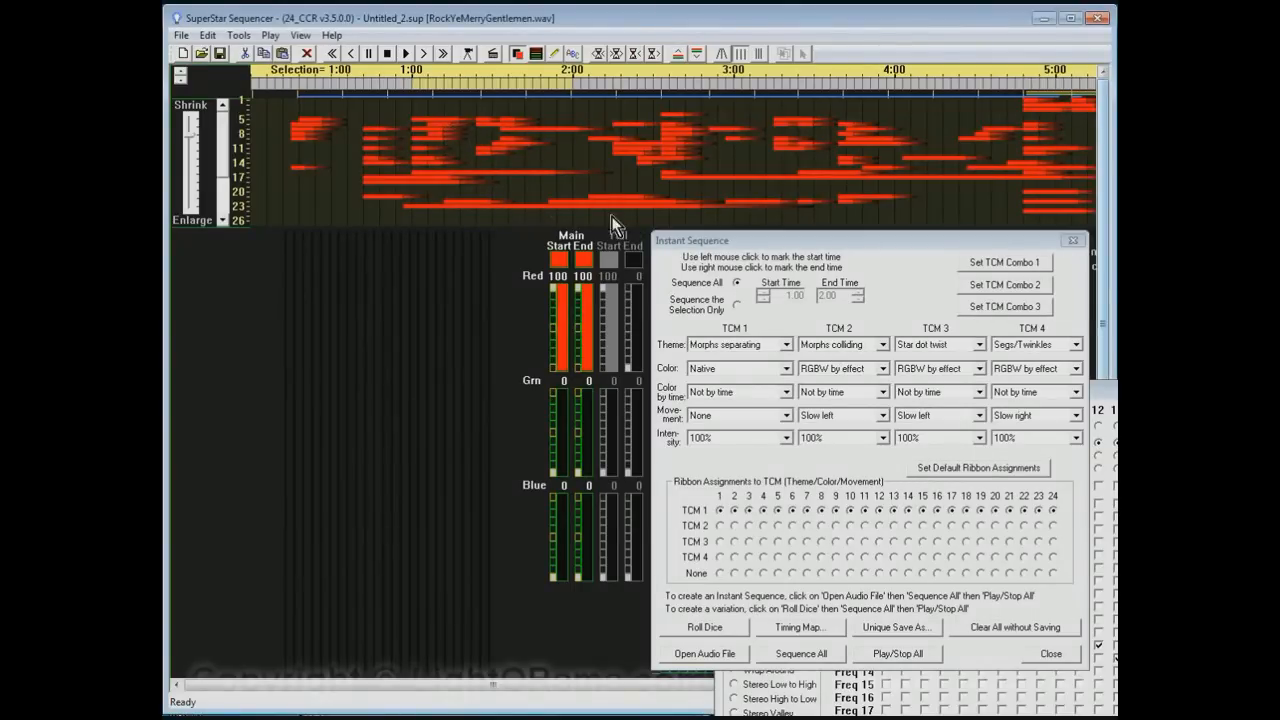
click(887, 655)
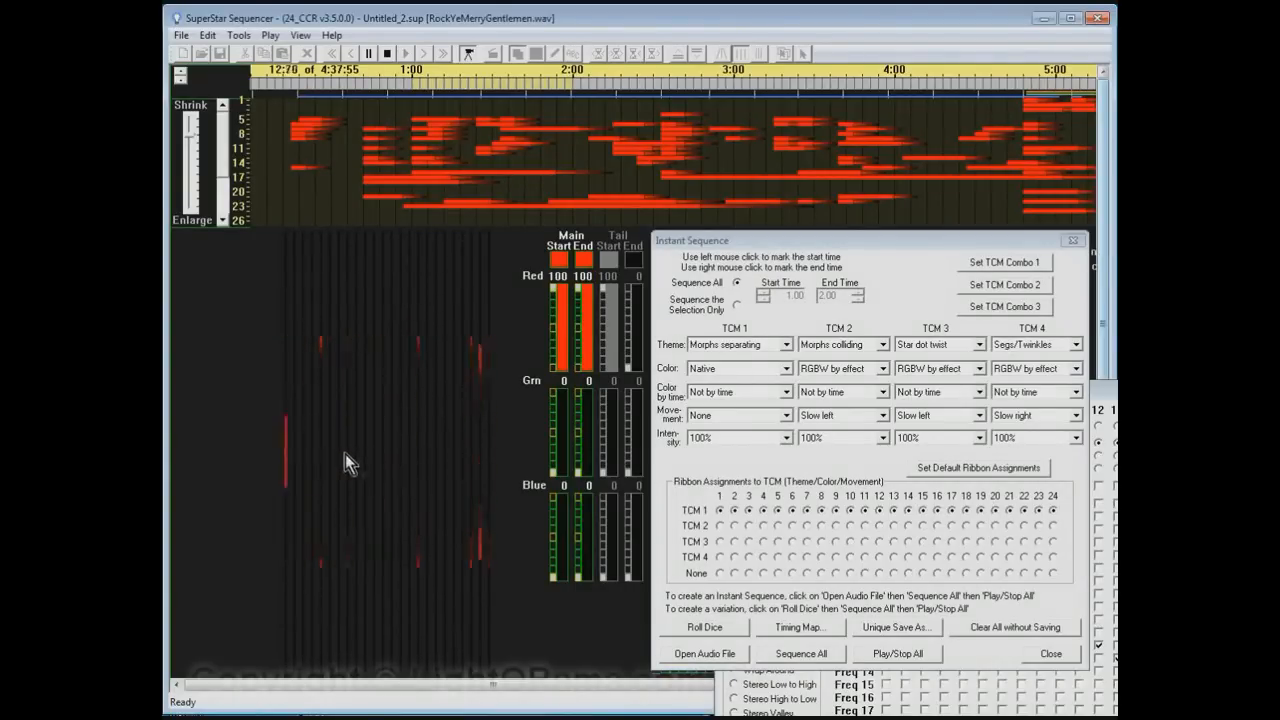
click(882, 655)
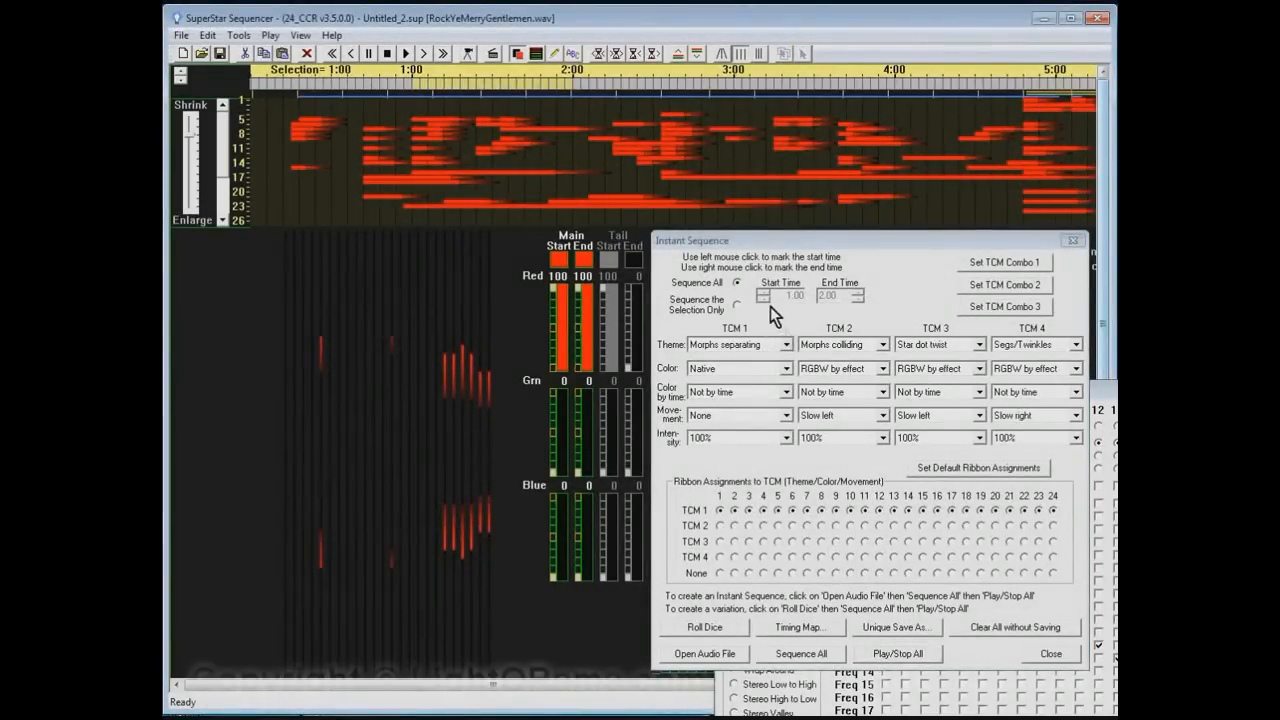
Step: Set the timing map's Sensitivity to 4
click(1112, 404)
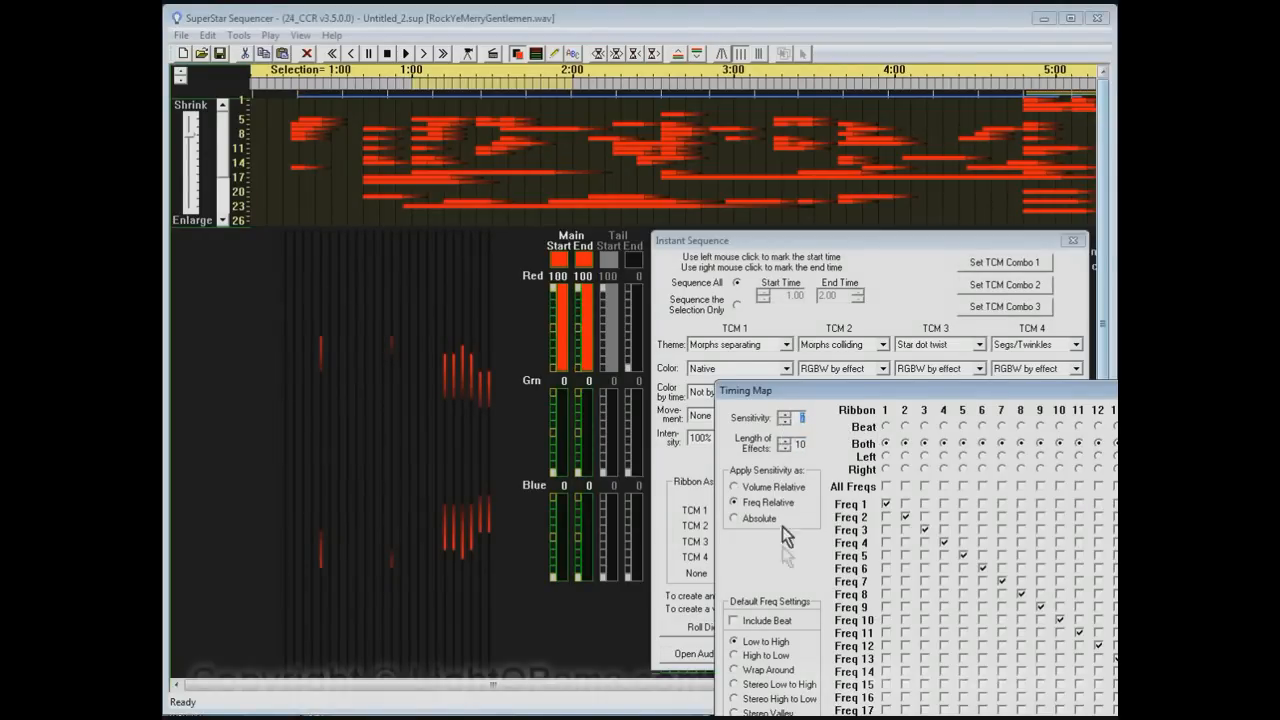
click(757, 243)
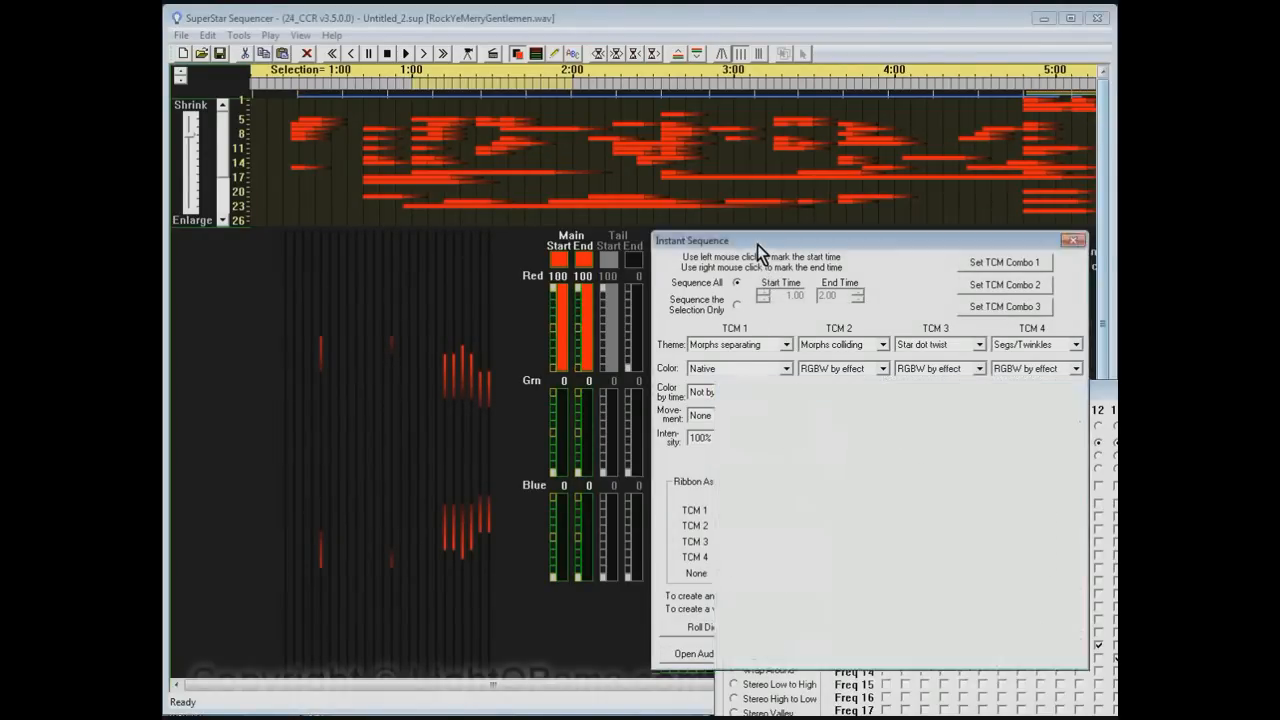
Step: Regenerate the whole-song sequence with the raised sensitivity, overwriting the timings and current sequence, and preview it
click(802, 655)
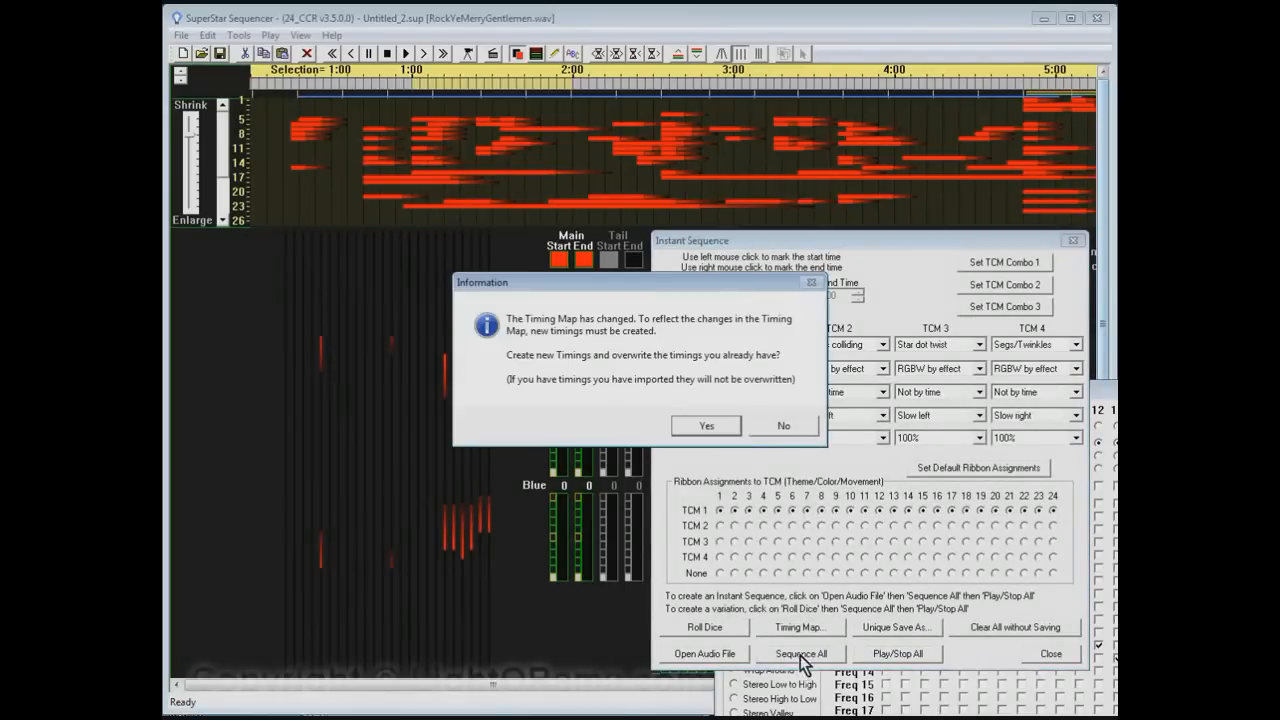
click(706, 427)
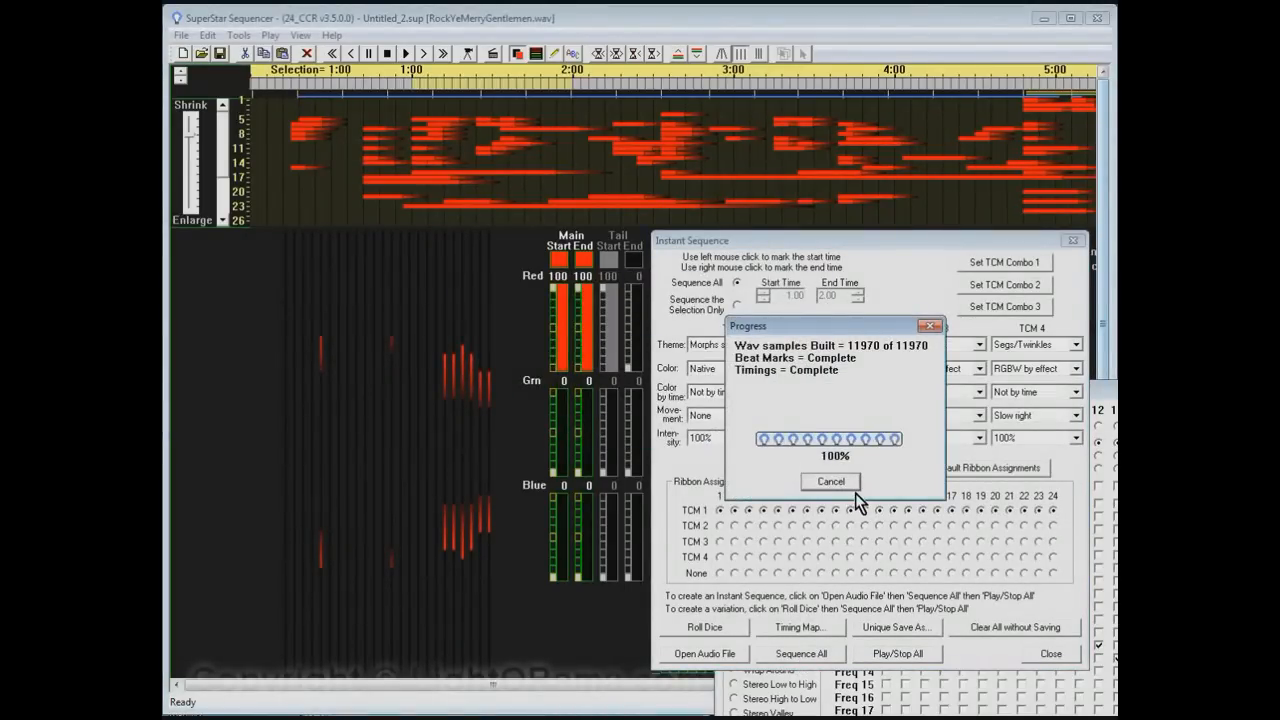
click(913, 510)
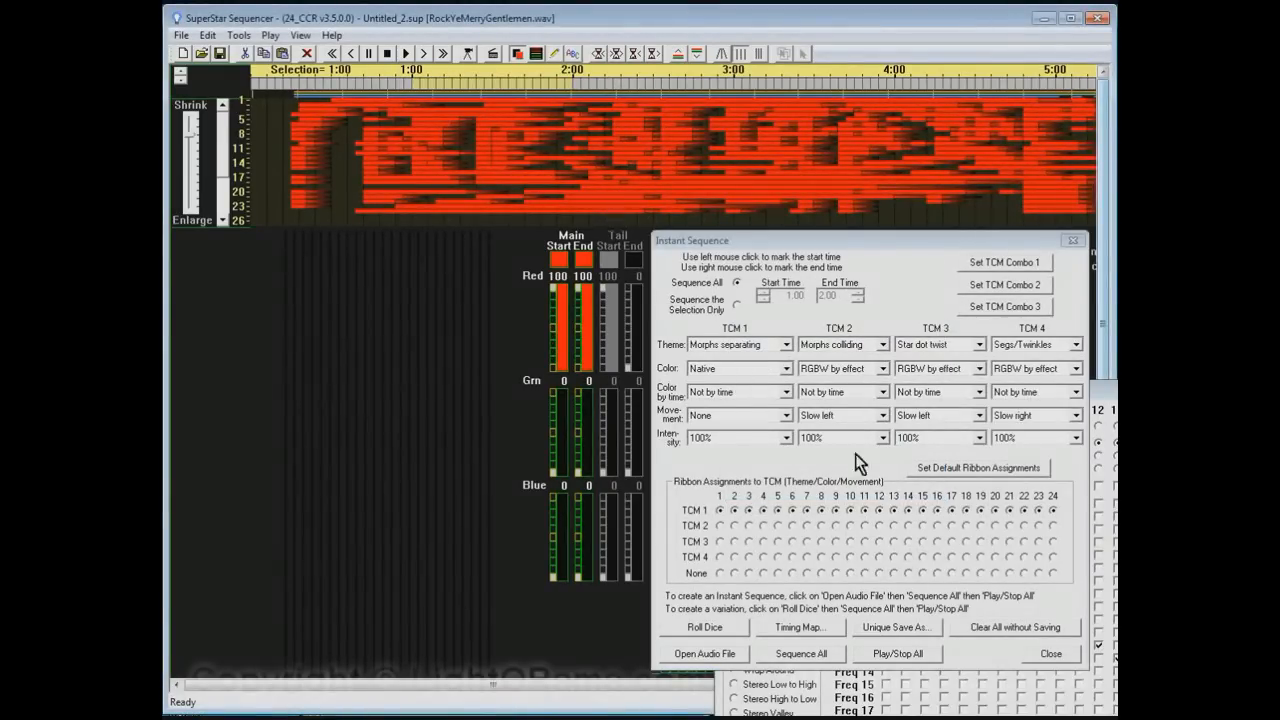
click(872, 654)
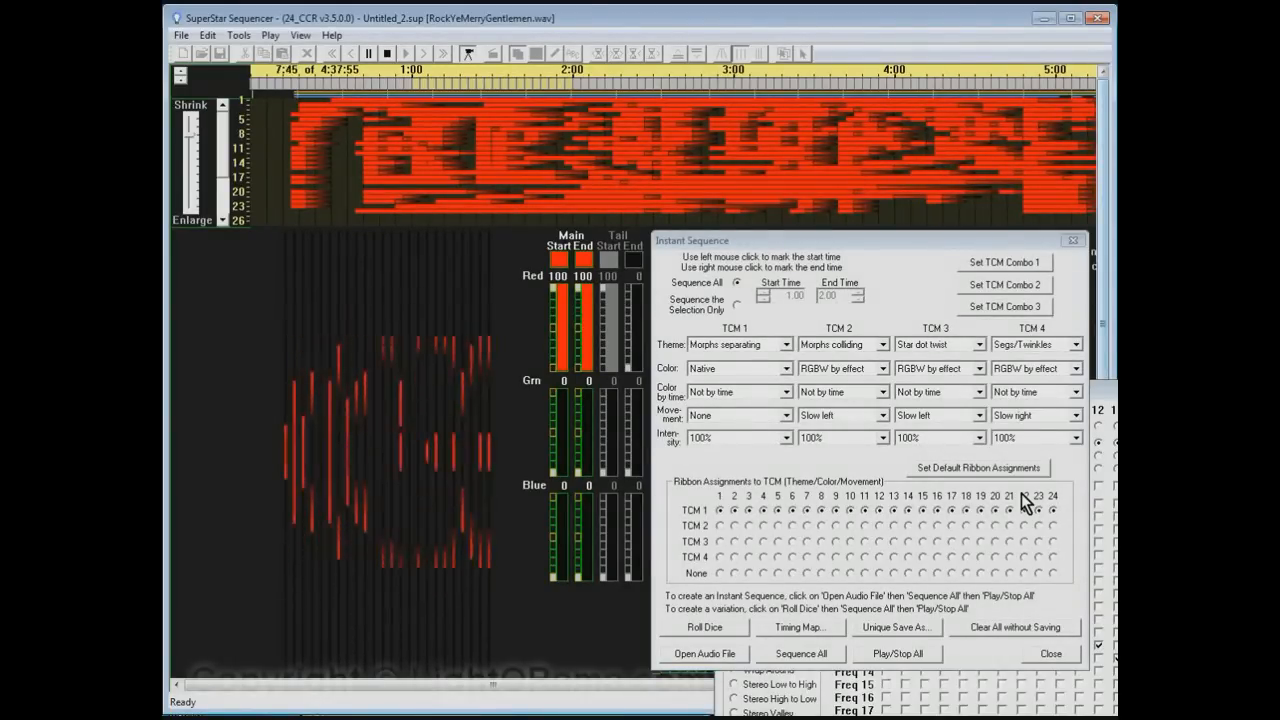
click(881, 655)
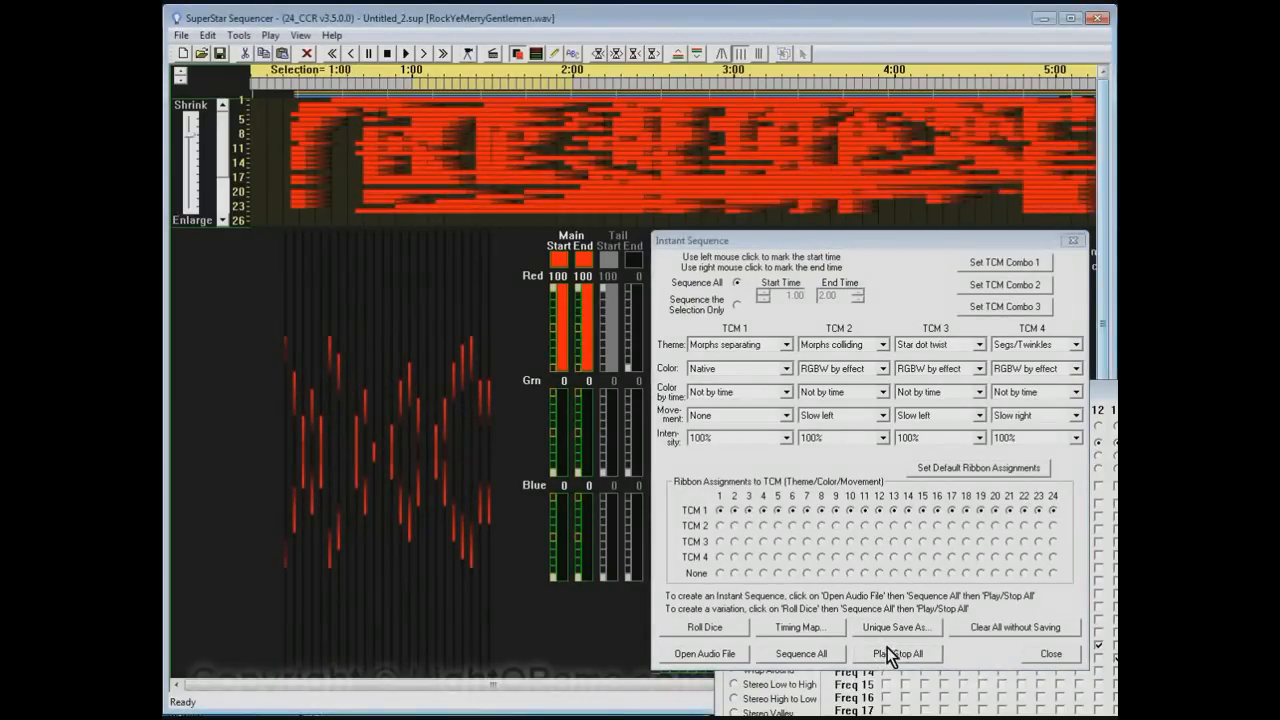
Step: Set the timing map's Length of Effects to 6
click(1113, 395)
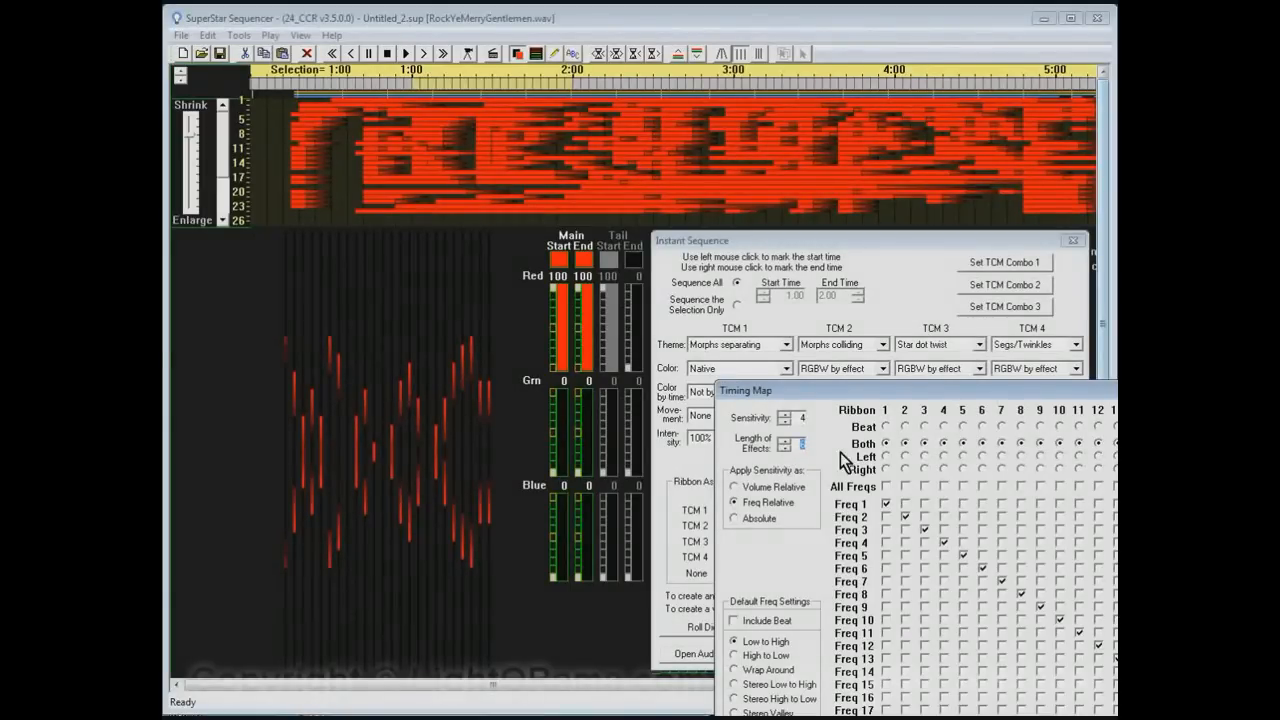
click(835, 240)
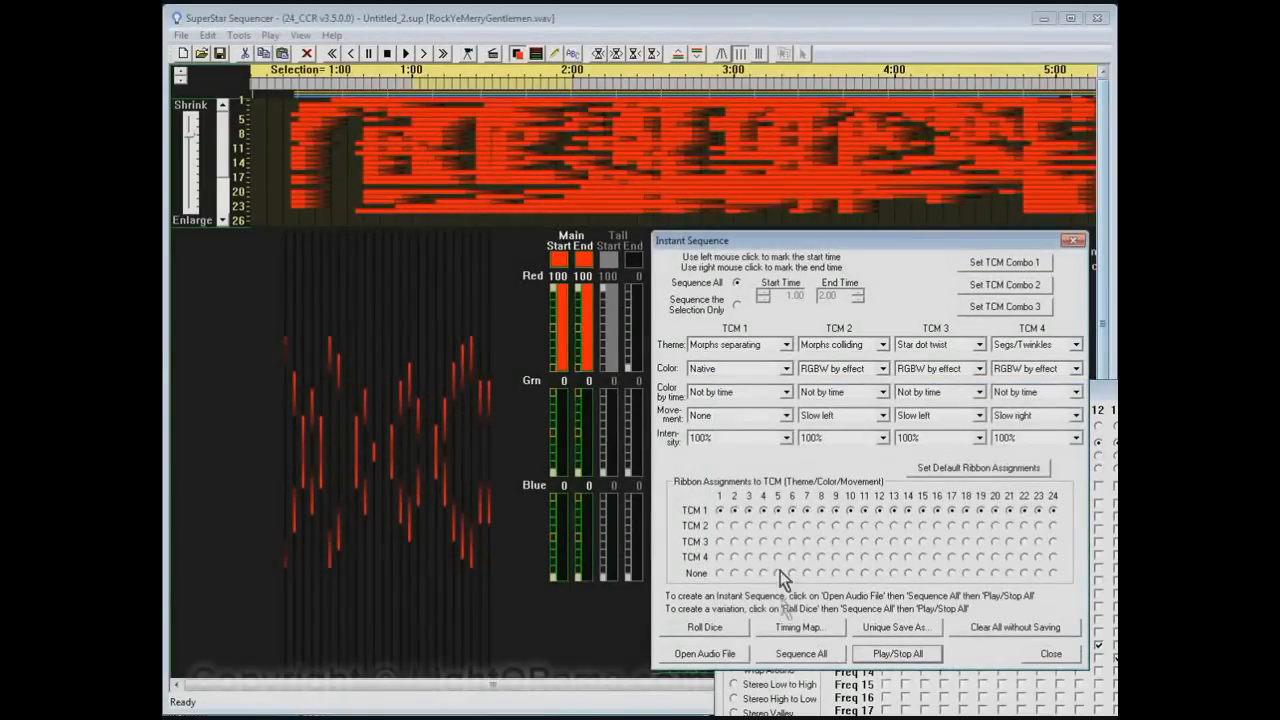
Step: Recreate the whole-song sequence with the shortened effects, overwriting the timings and erasing the current sequence, and preview it
click(800, 654)
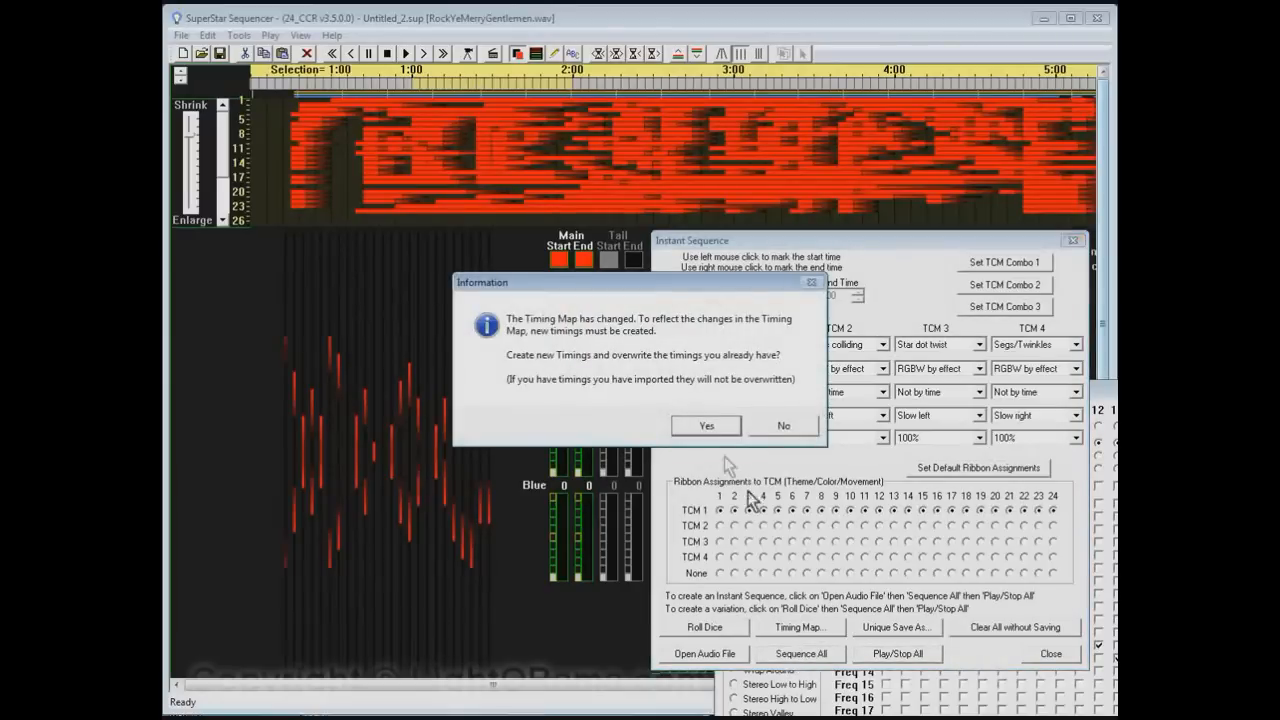
click(717, 434)
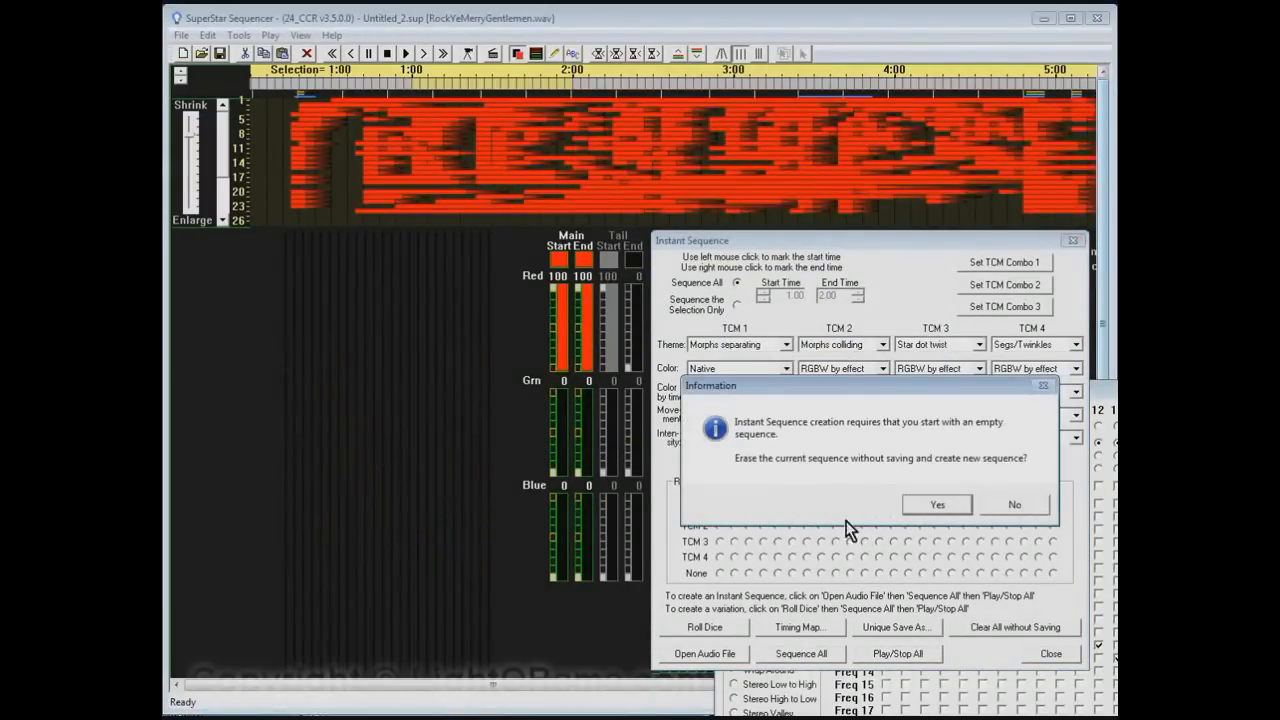
click(916, 508)
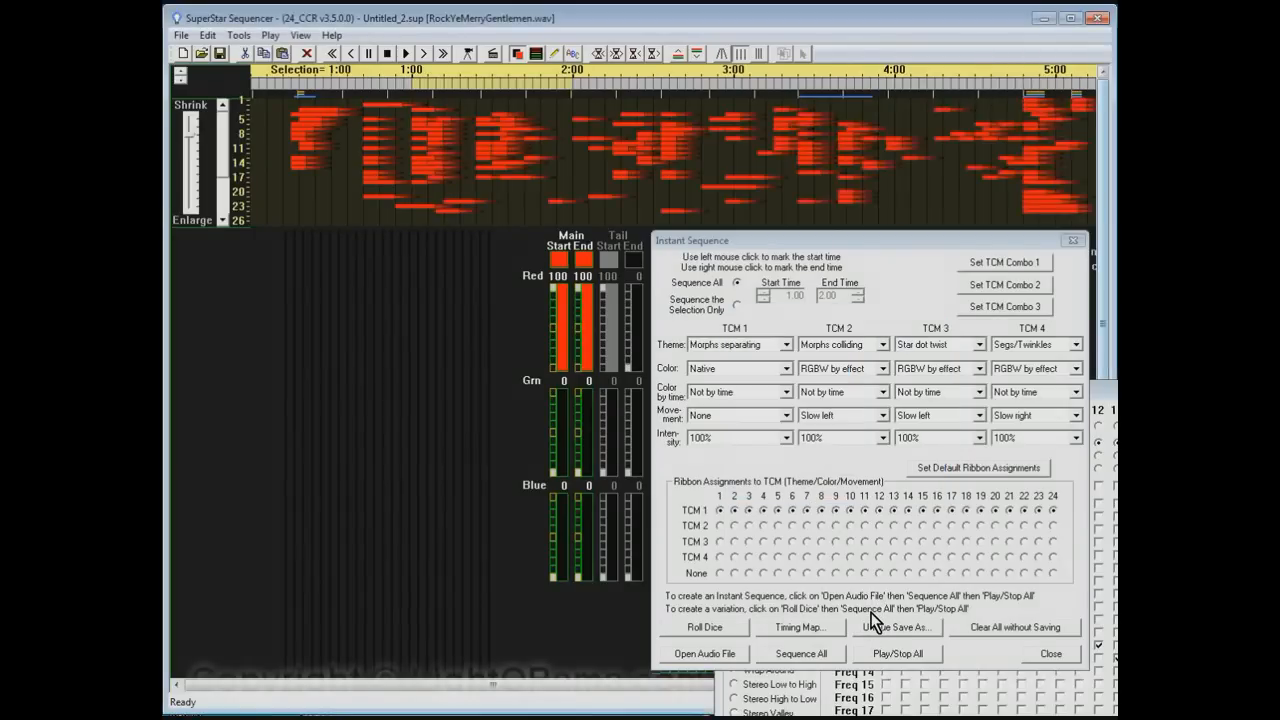
click(920, 656)
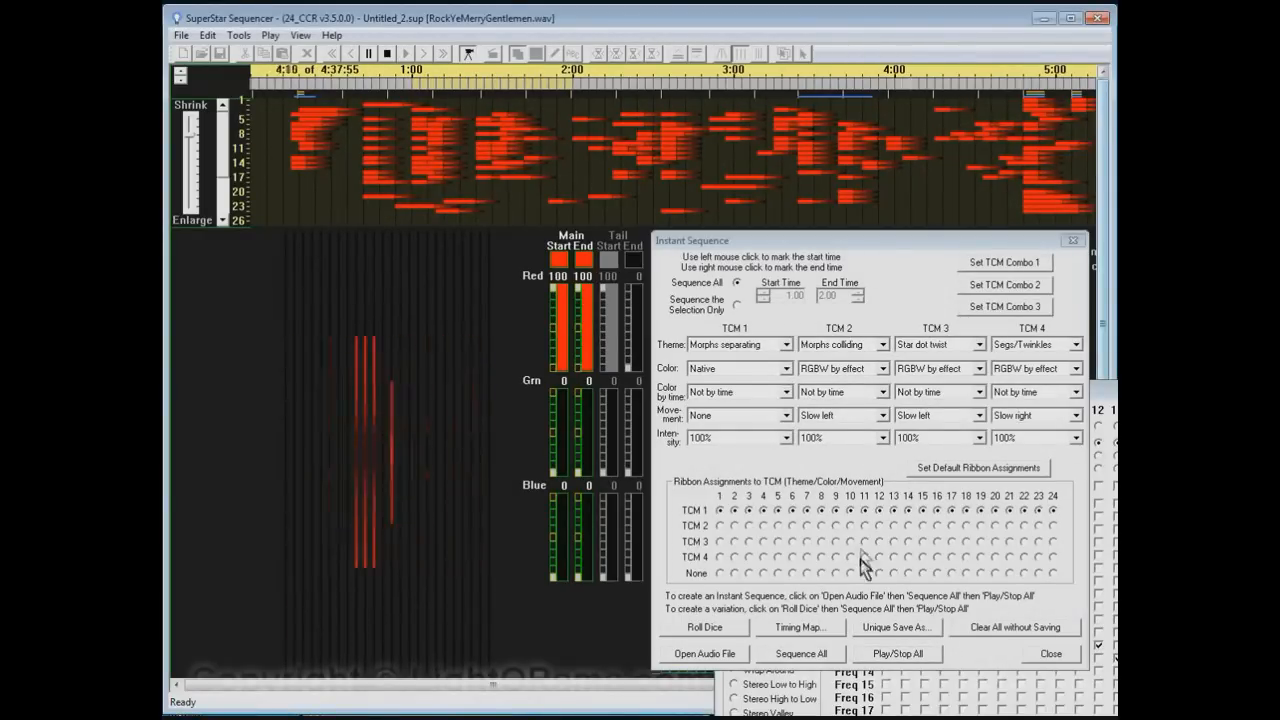
click(870, 650)
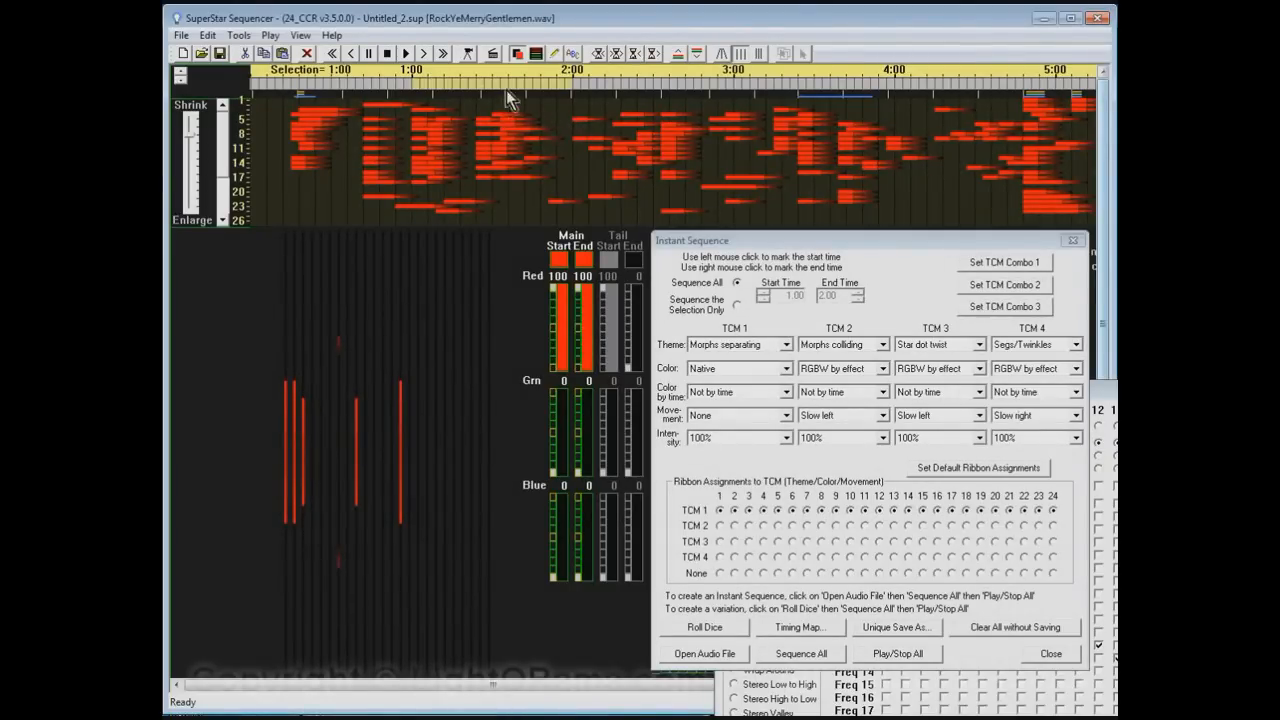
Step: Preview the sequence from about 1:20 into the song and review the timing map's sensitivity and effect length settings
click(445, 55)
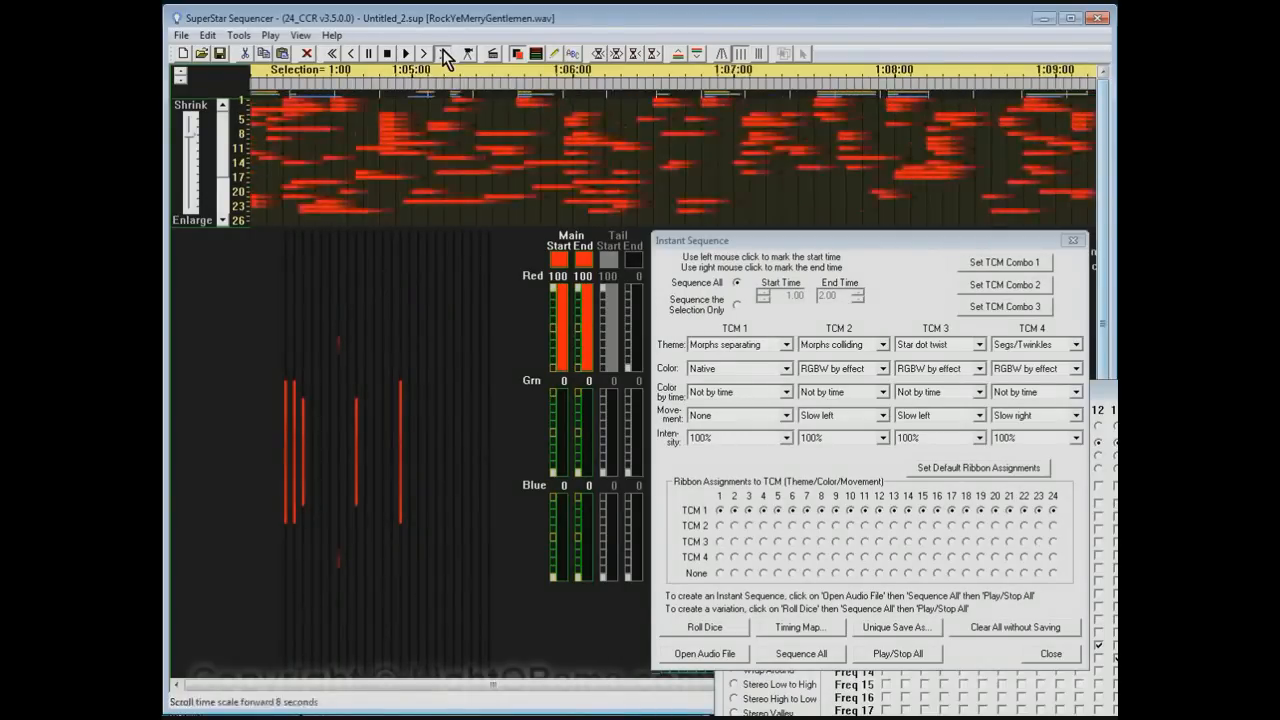
click(354, 57)
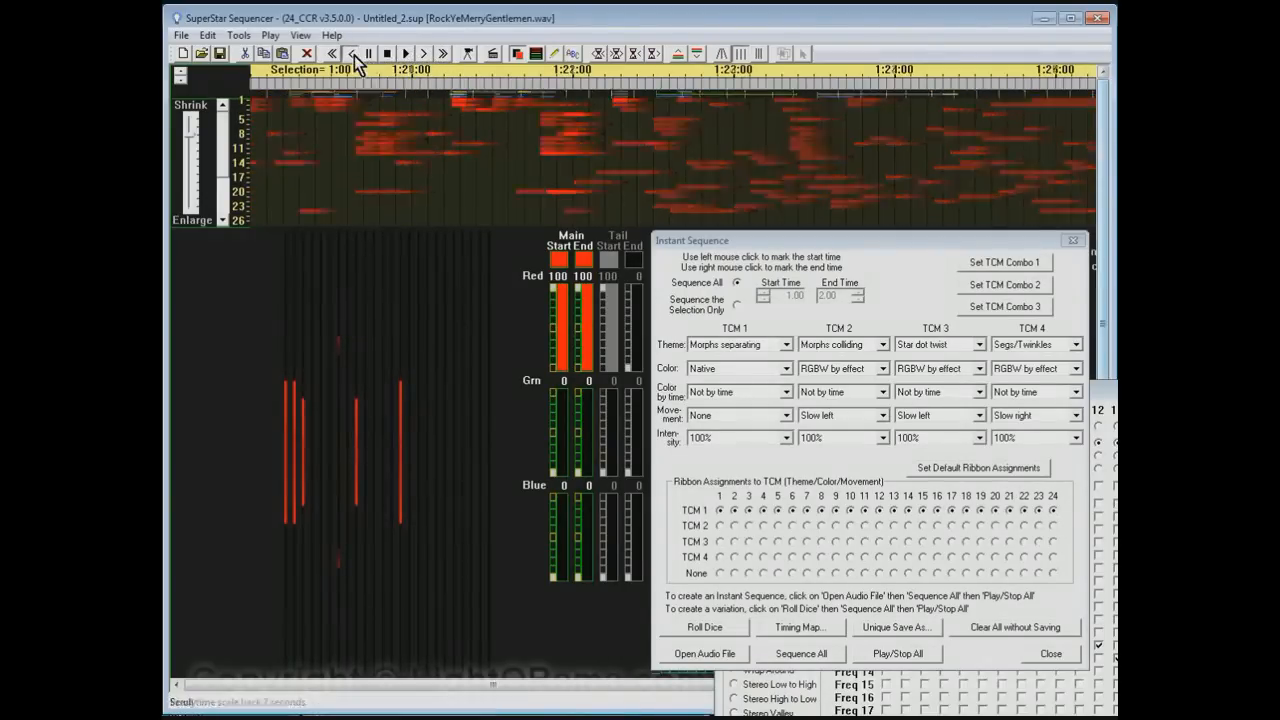
click(466, 55)
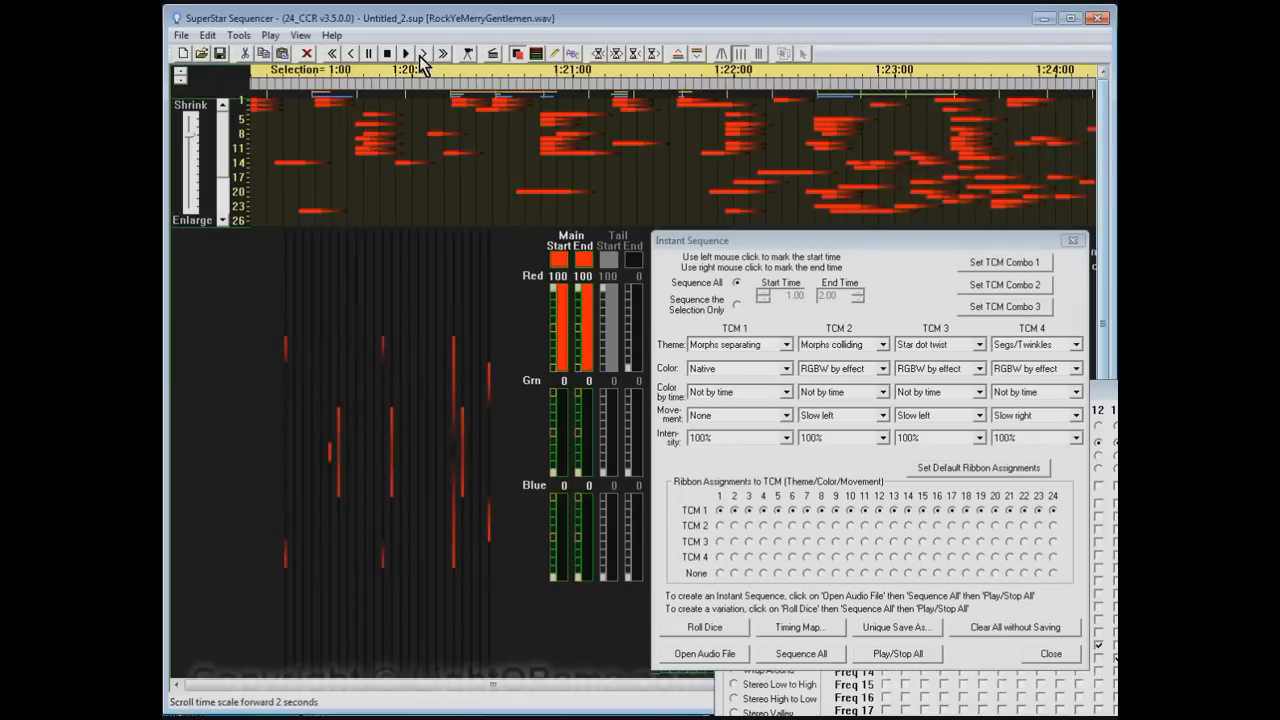
click(422, 58)
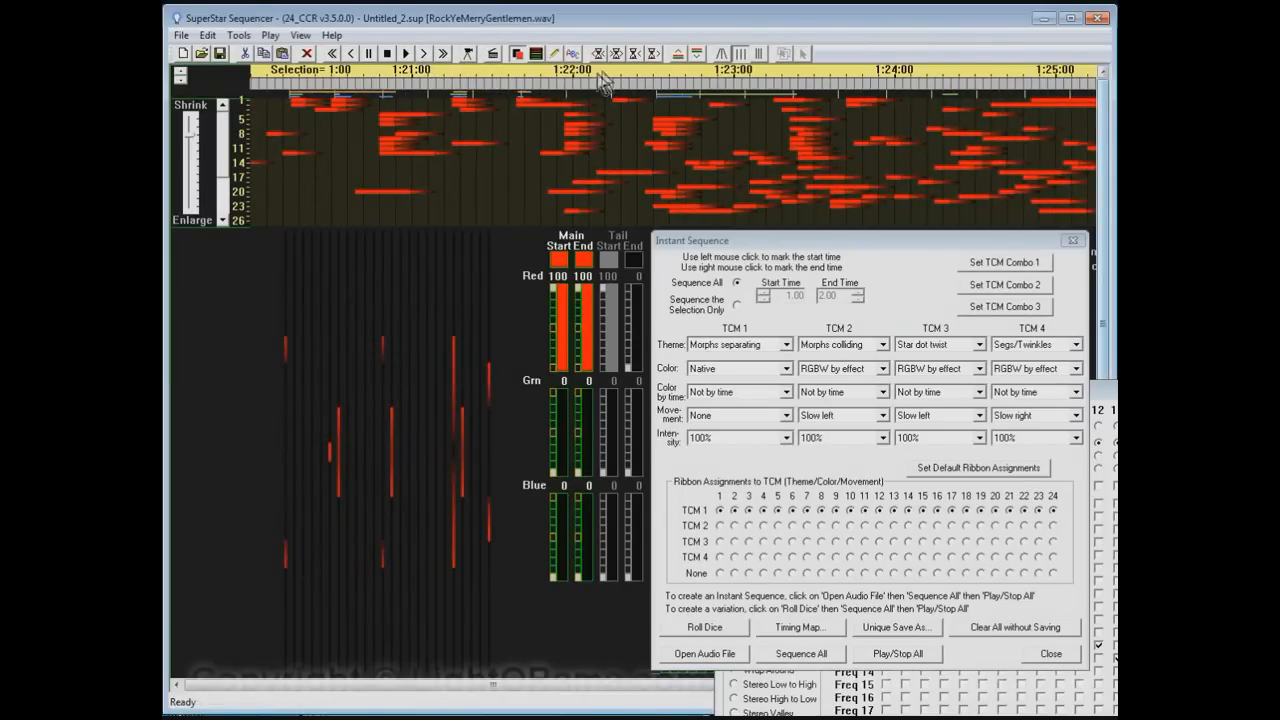
click(468, 55)
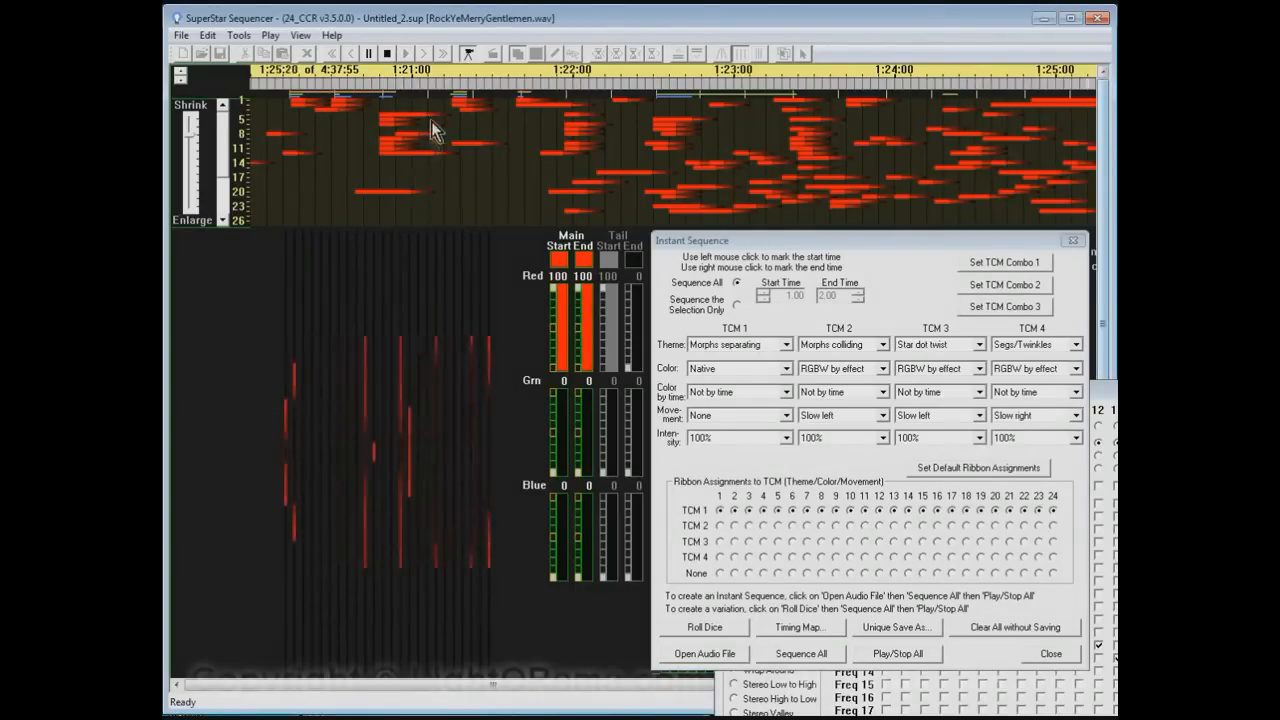
click(466, 52)
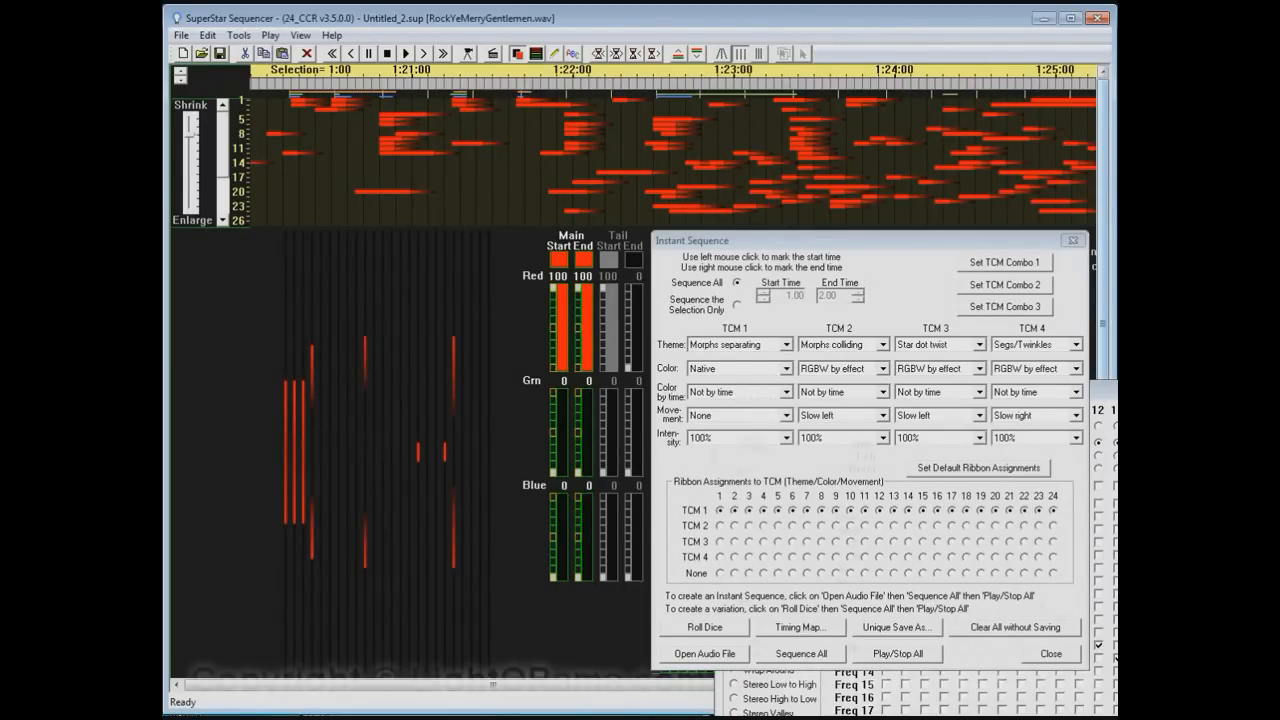
click(1104, 391)
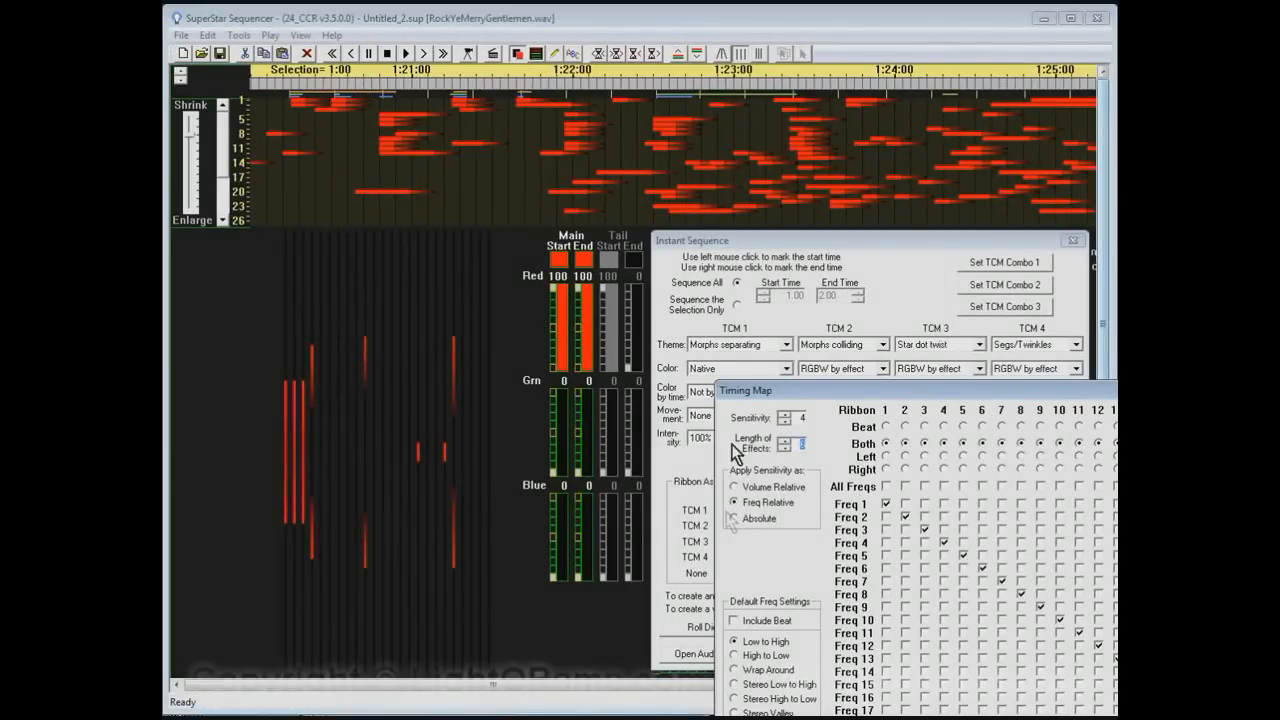
click(869, 267)
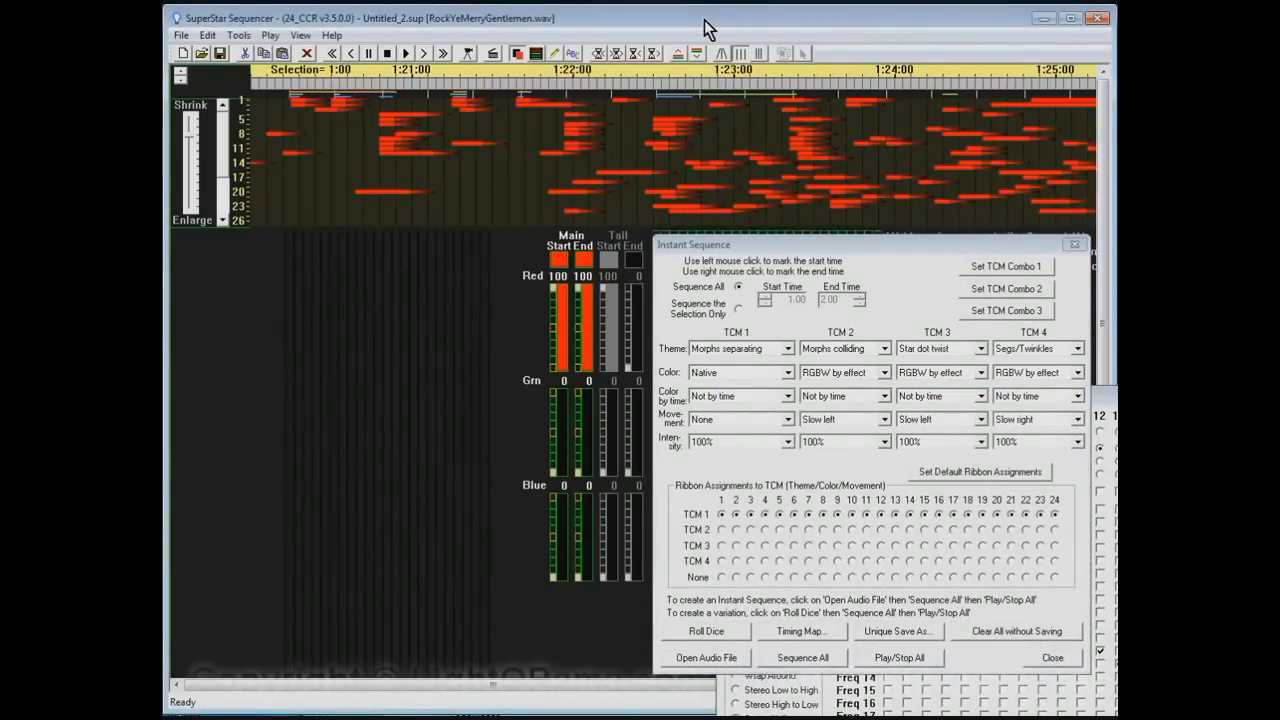
Step: Load the audio file GallopingJingleBells.mp3 in place of the current song, even though it is shorter than the existing effects
click(182, 40)
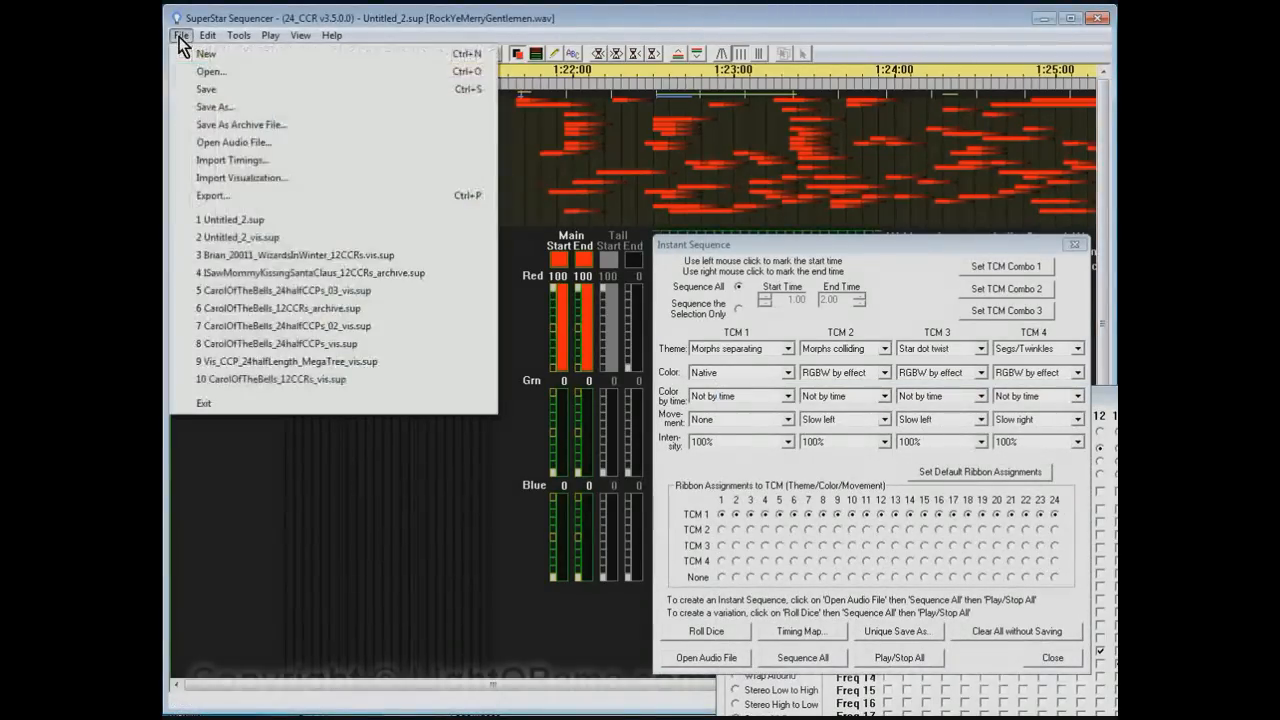
click(231, 147)
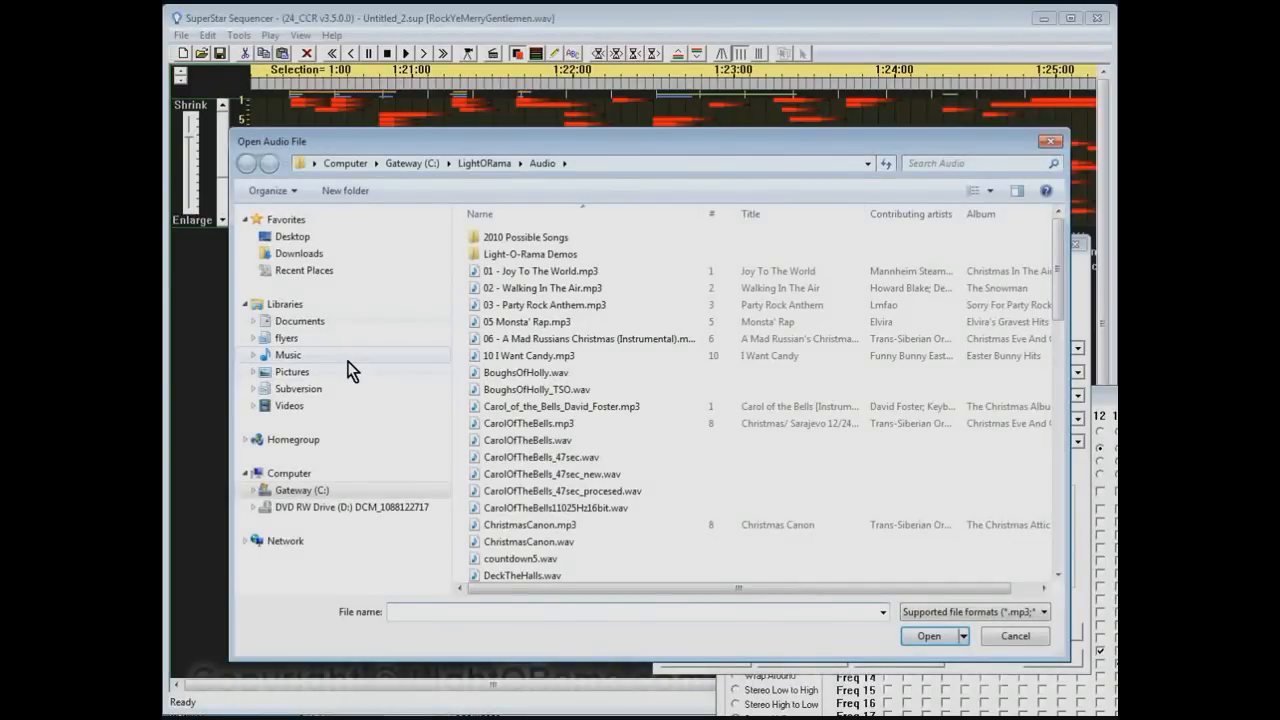
text(g)
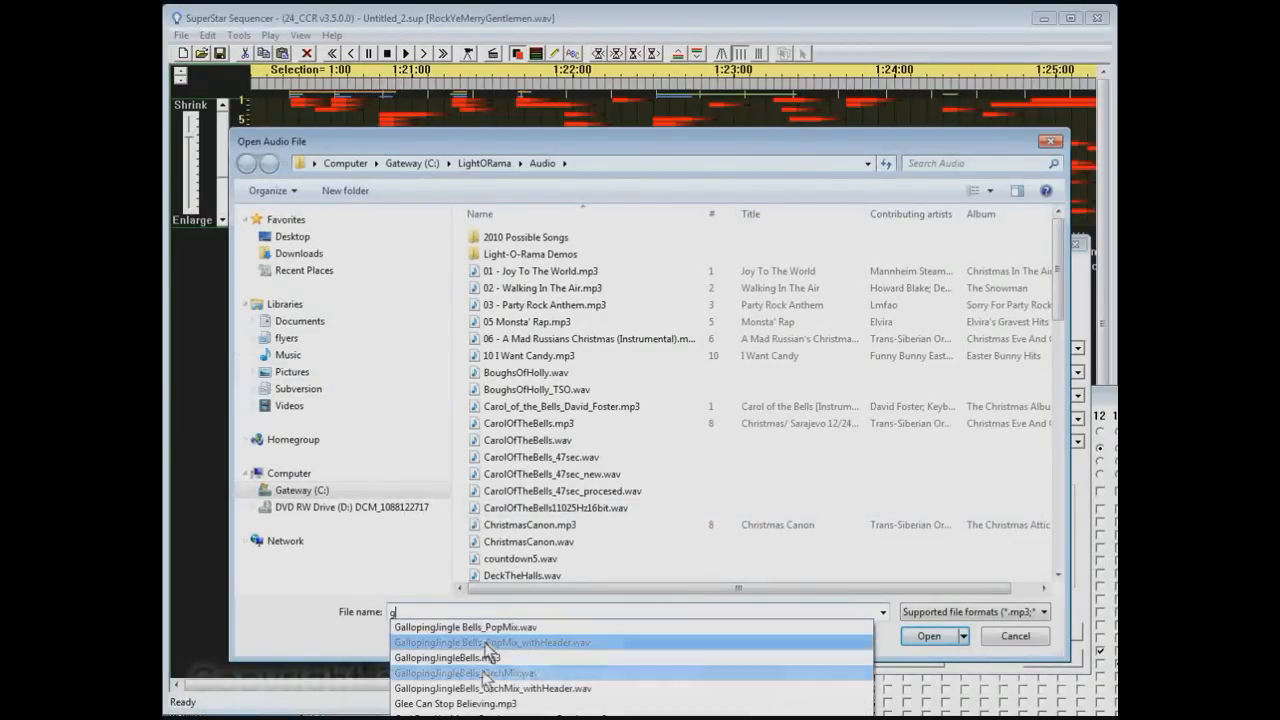
click(700, 658)
click(940, 638)
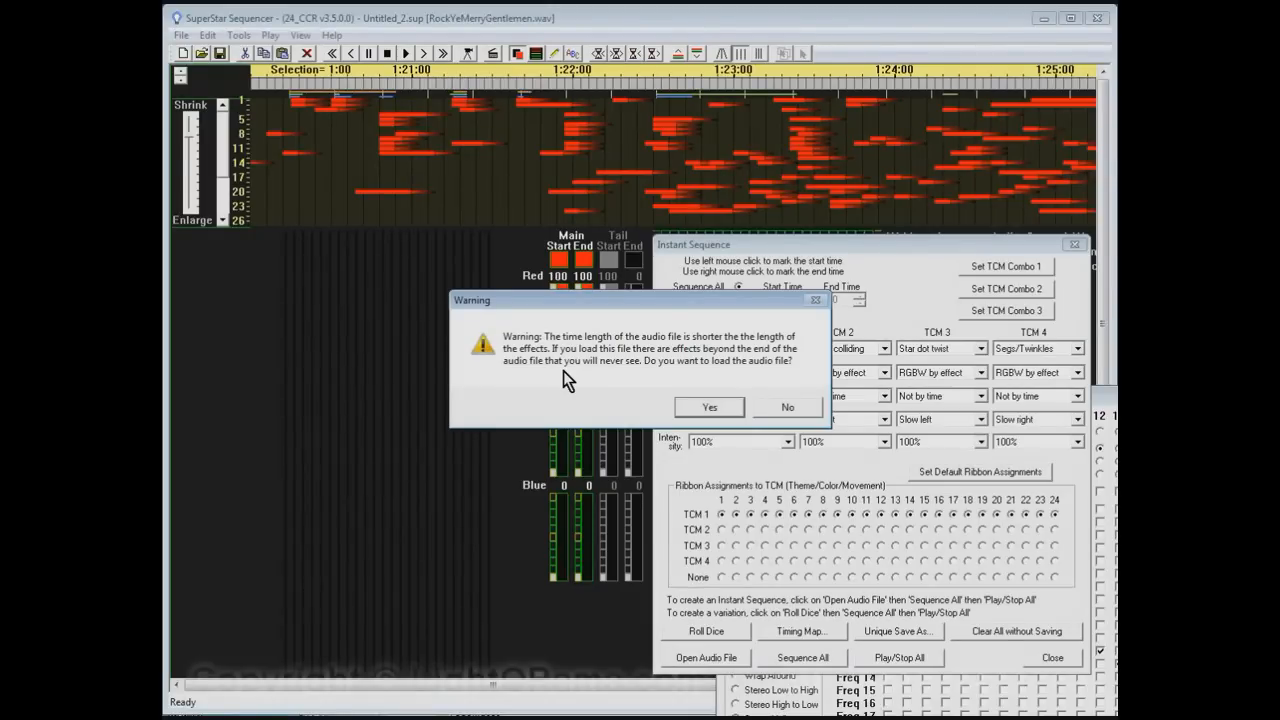
click(712, 407)
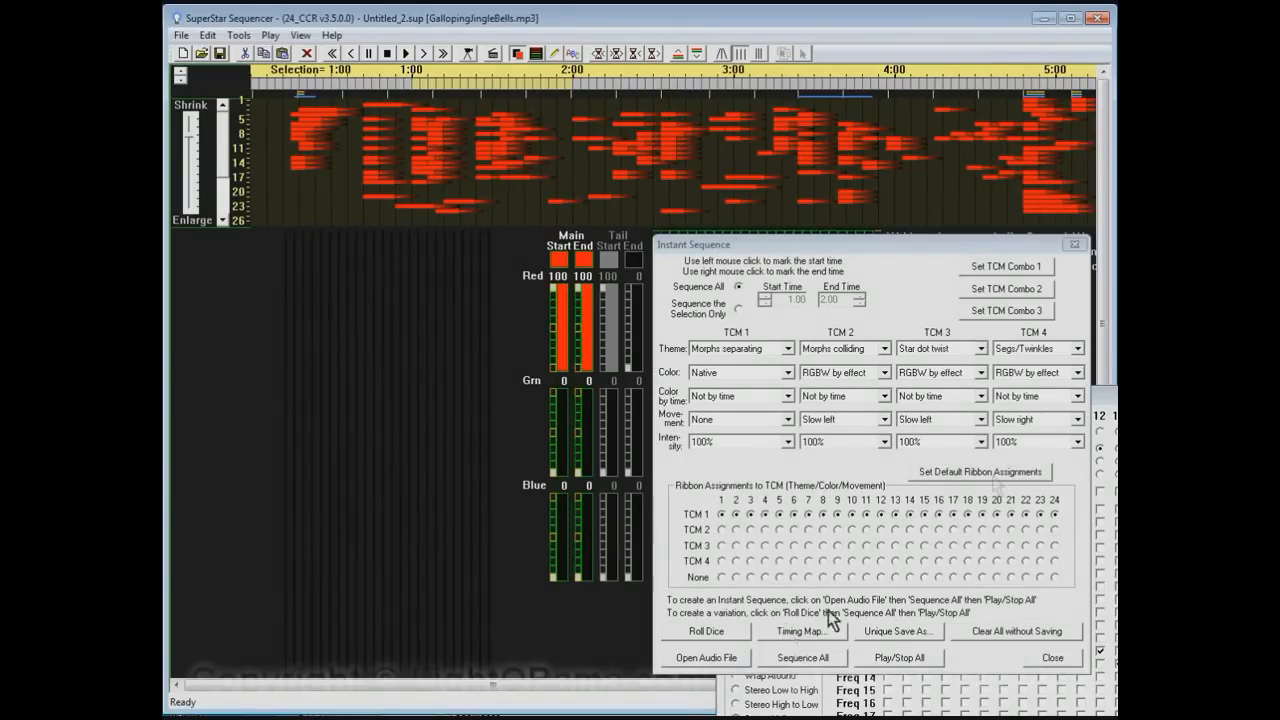
Step: Create new timings and a whole-song sequence for GallopingJingleBells.mp3, erasing the current sequence without saving, and preview it
click(806, 658)
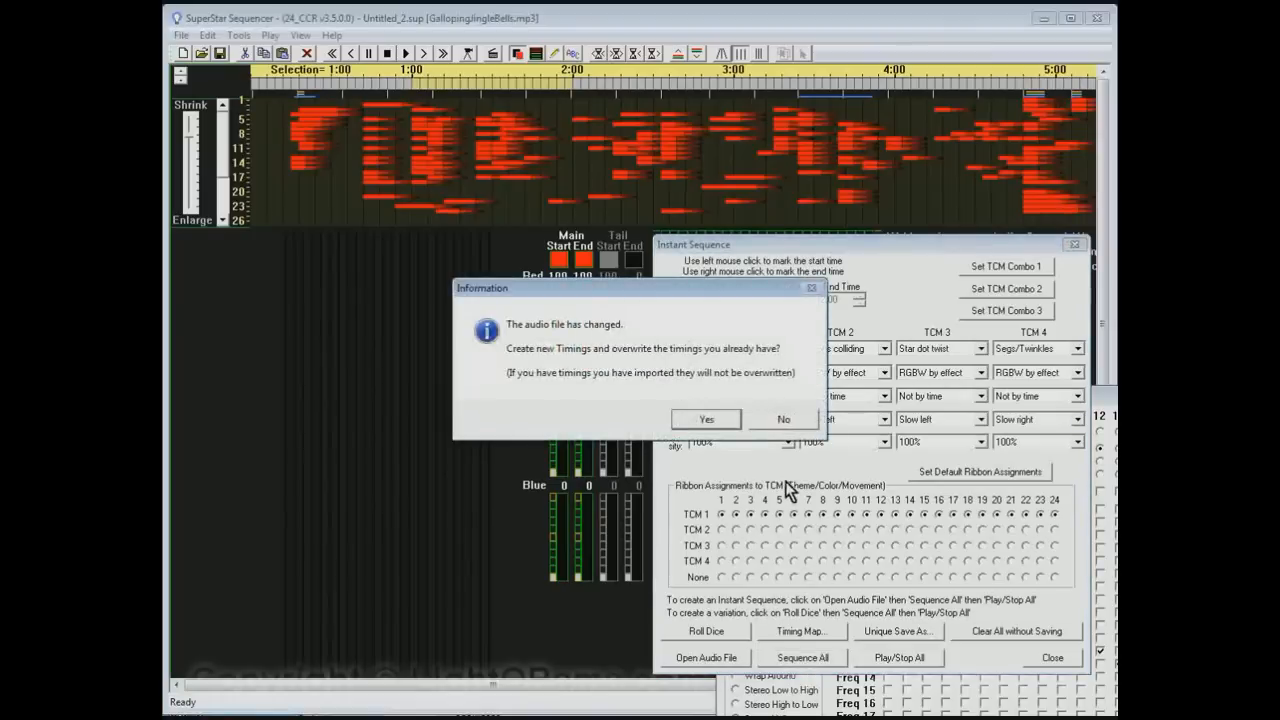
click(706, 420)
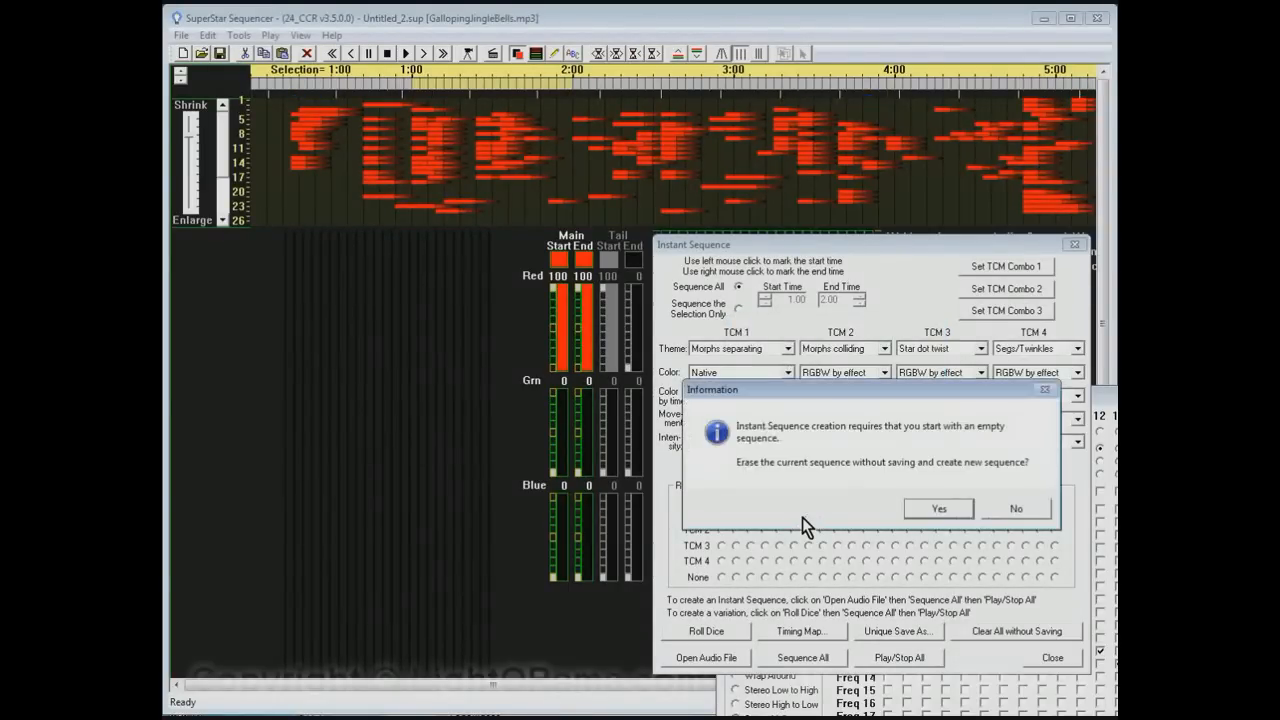
click(925, 509)
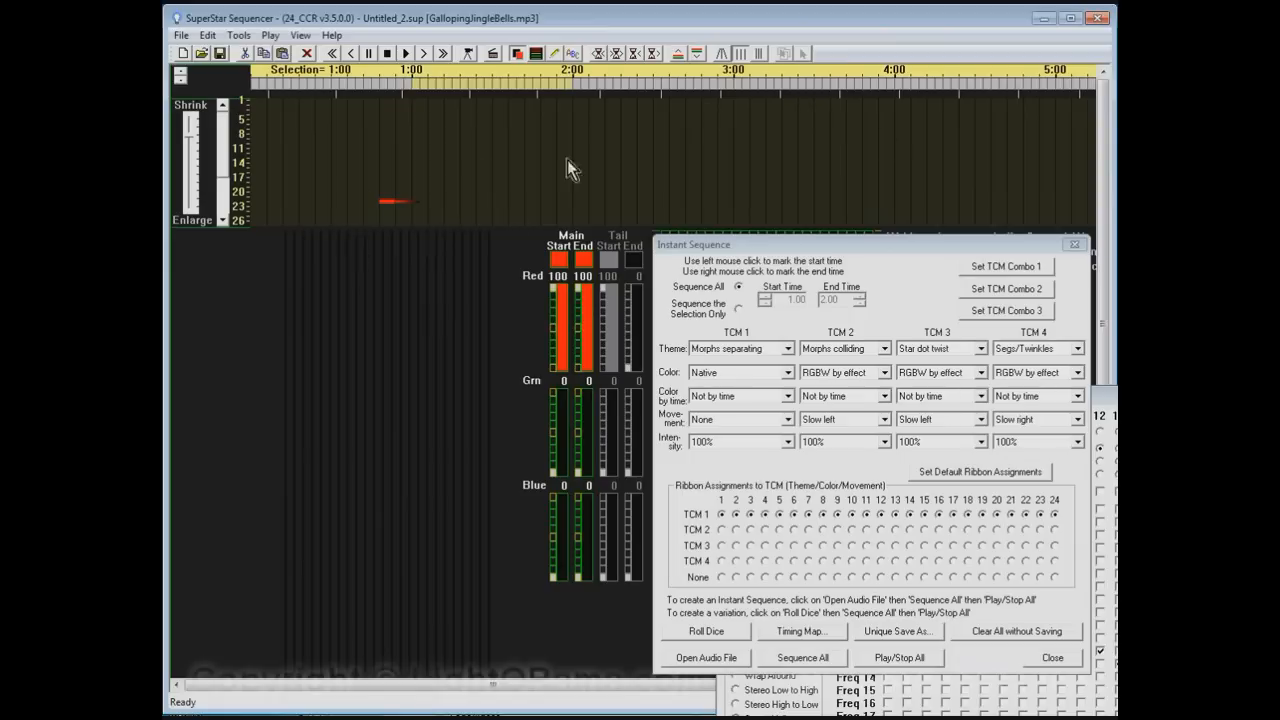
click(887, 658)
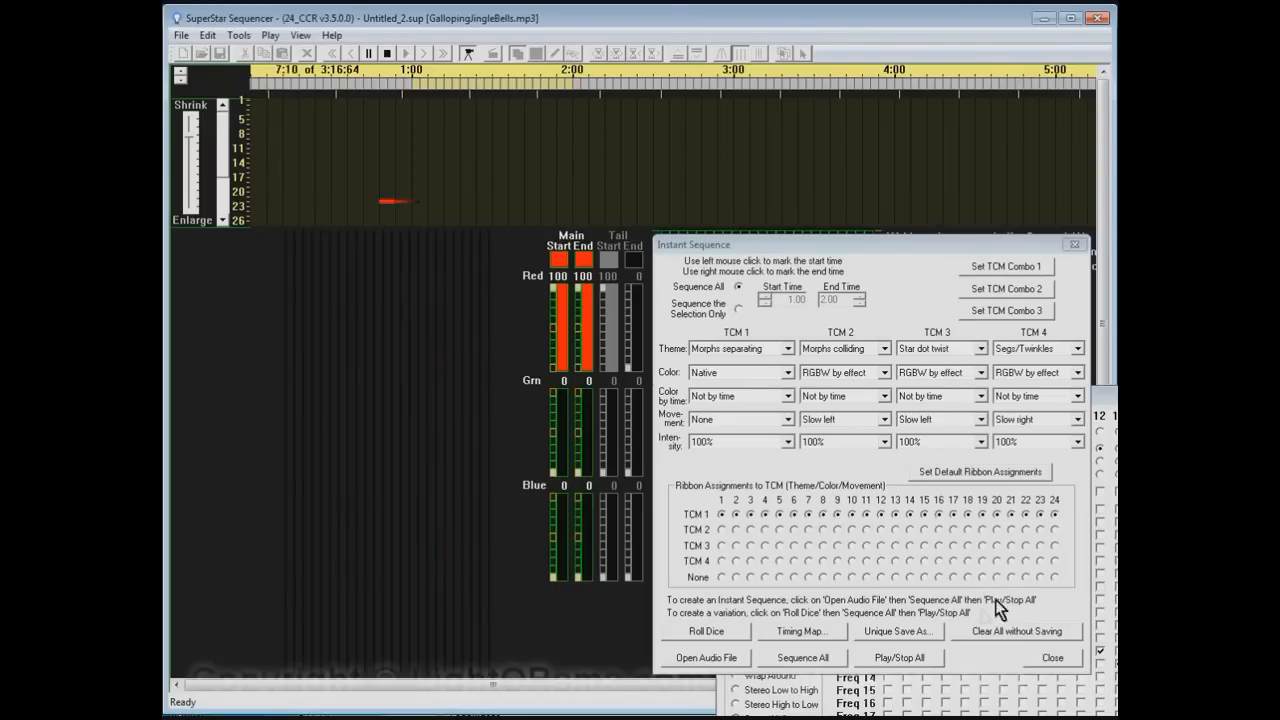
click(906, 656)
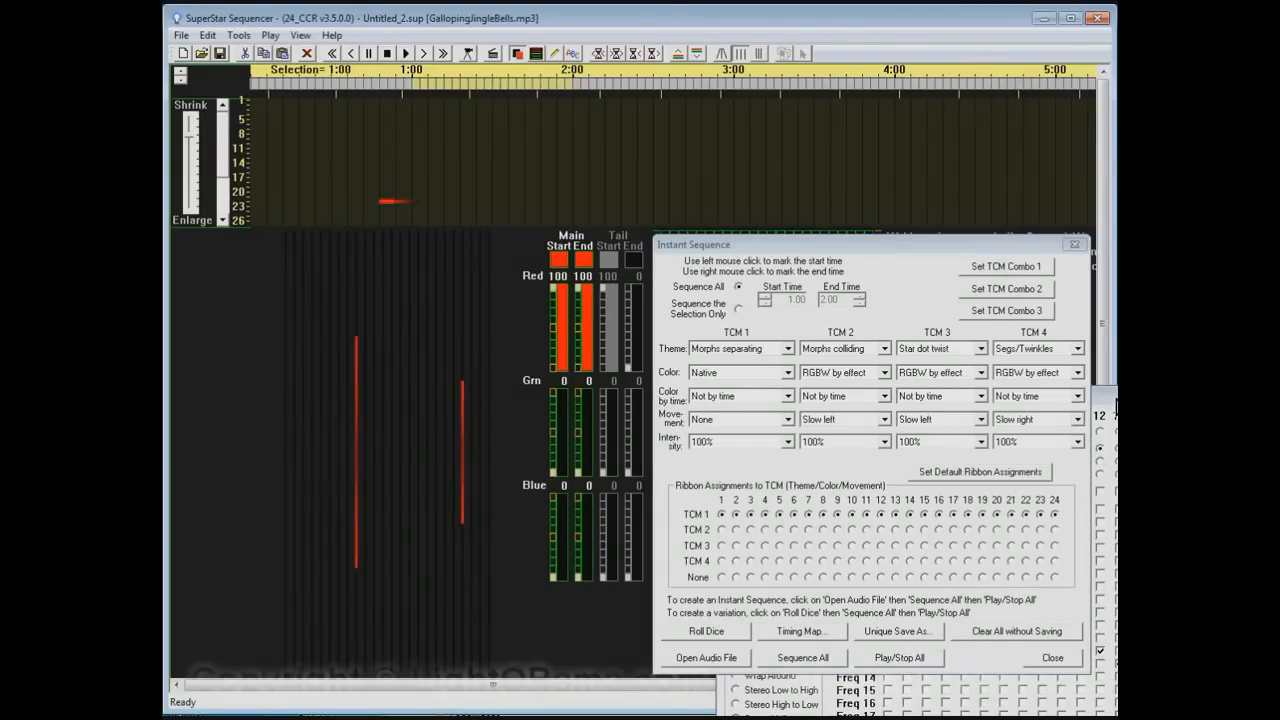
Step: Set the timing map's Sensitivity to 5, reduce Length of Effects, and apply sensitivity as Volume Relative
click(1108, 440)
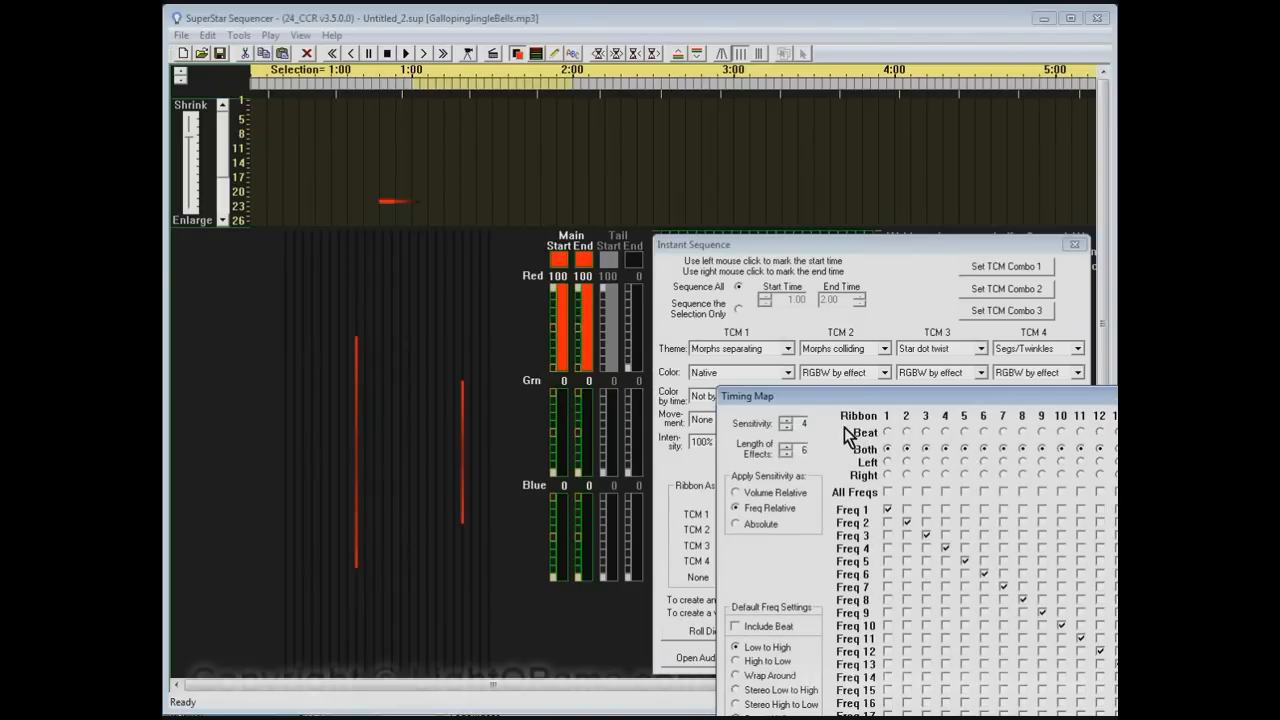
click(785, 421)
click(786, 454)
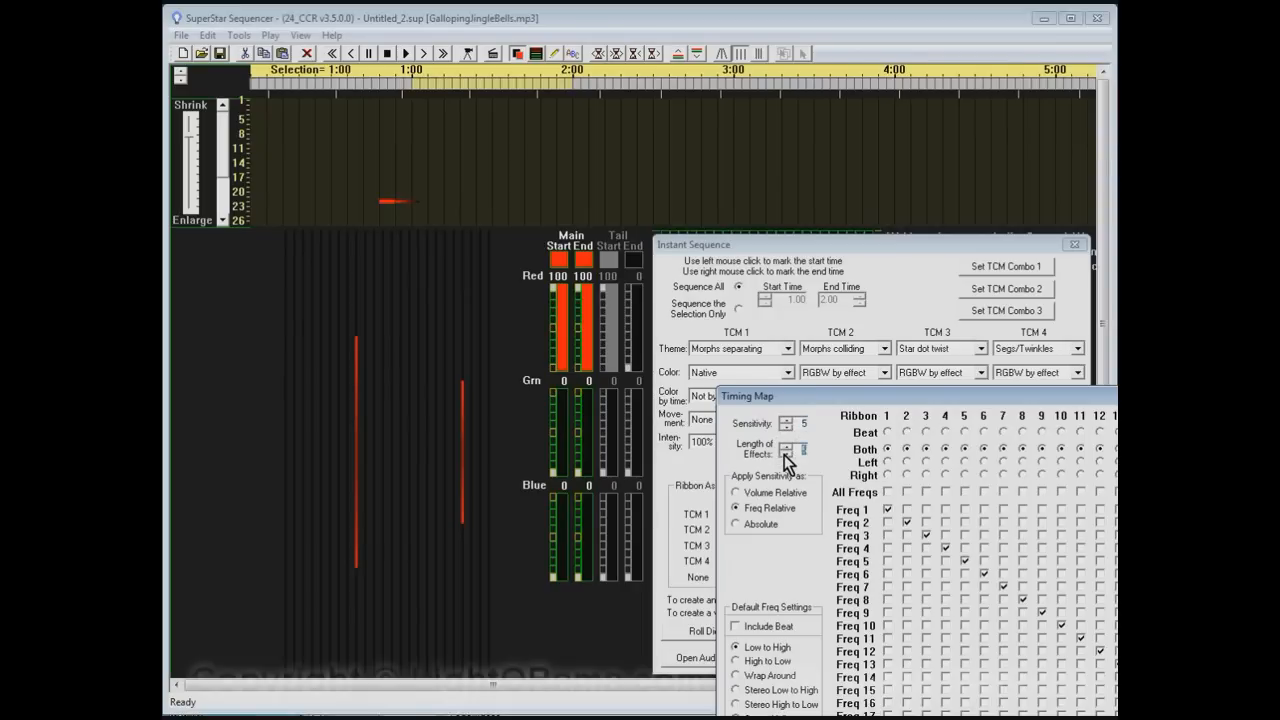
click(737, 493)
click(830, 244)
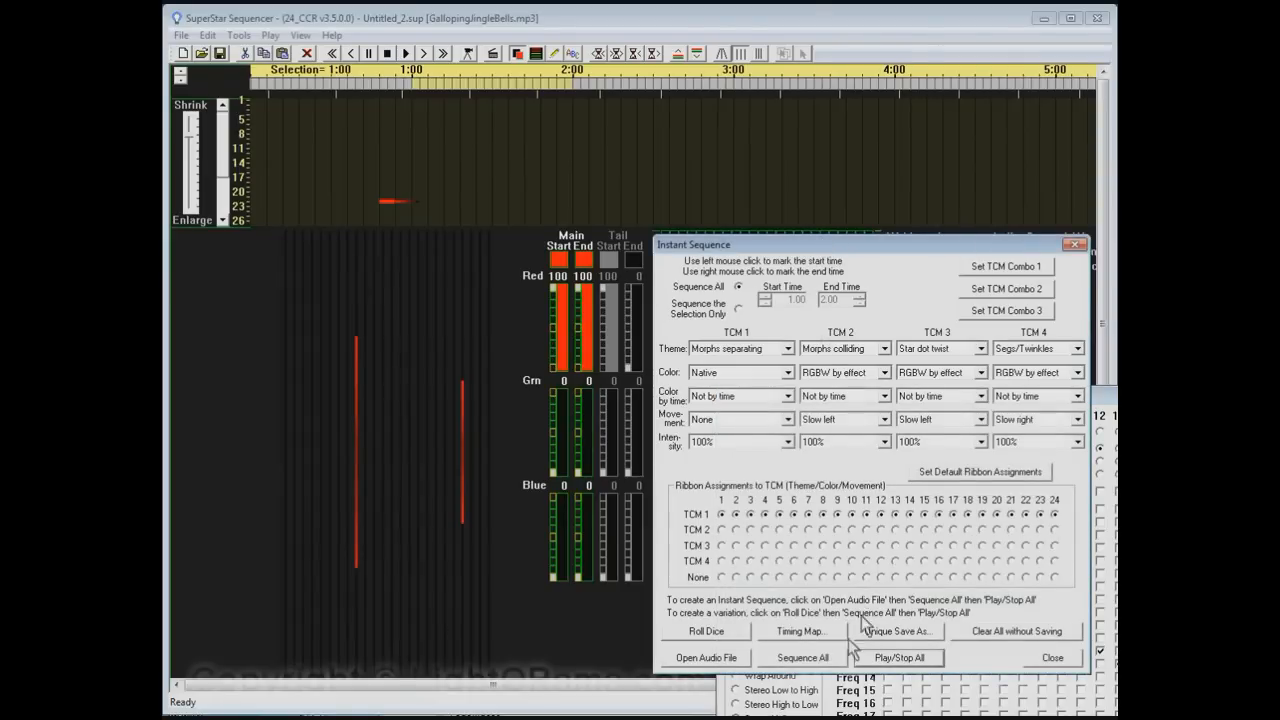
Step: Create new timings and a whole-song sequence from the changed sensitivity settings, erasing the current sequence without saving, and preview it
click(814, 660)
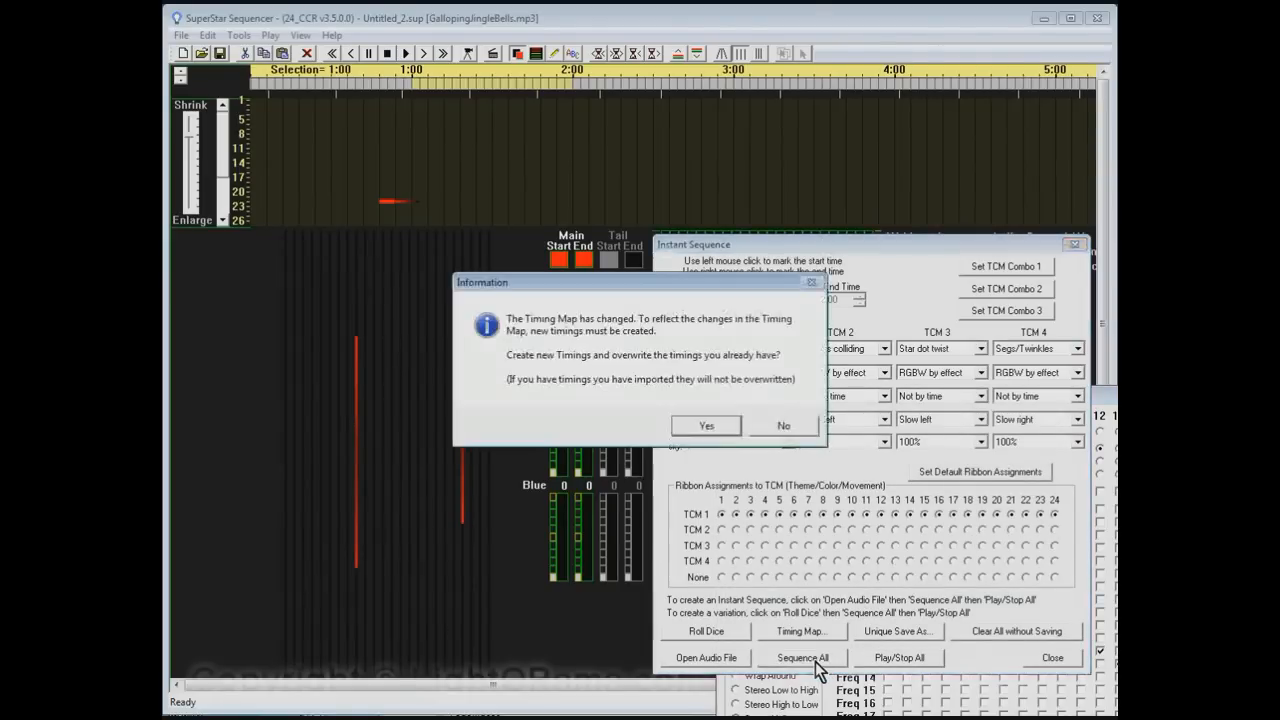
click(706, 426)
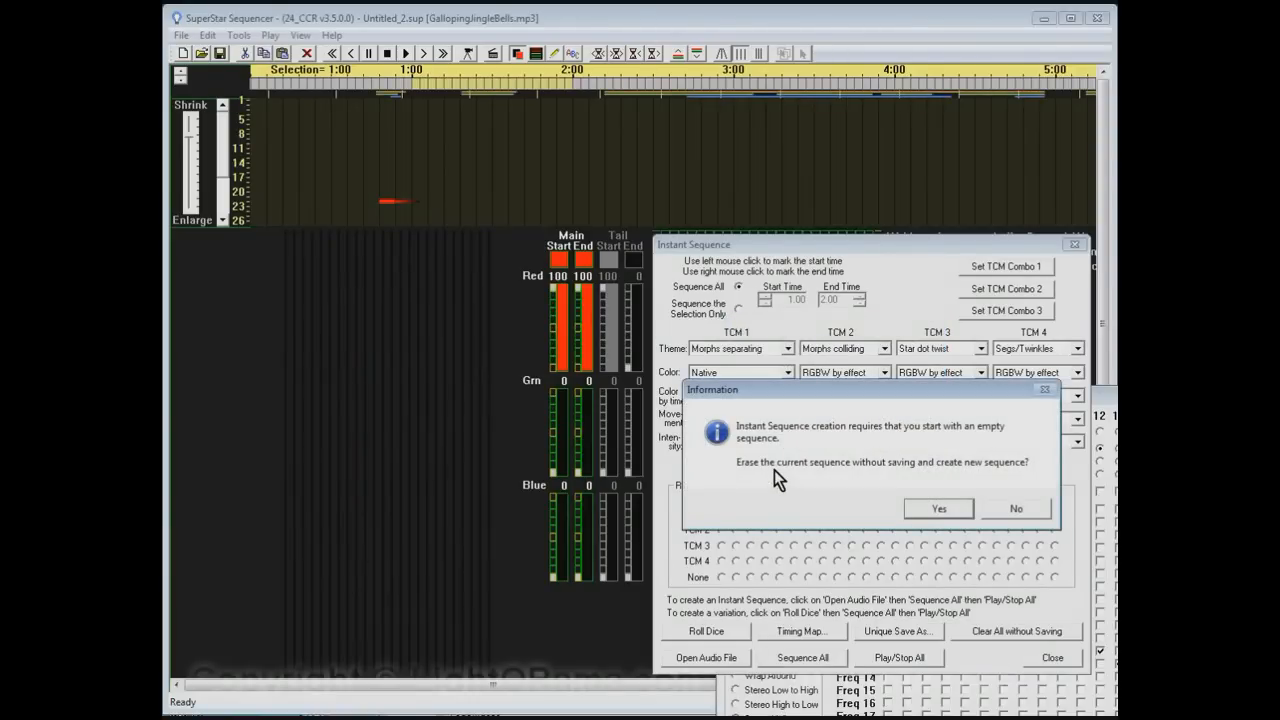
click(908, 513)
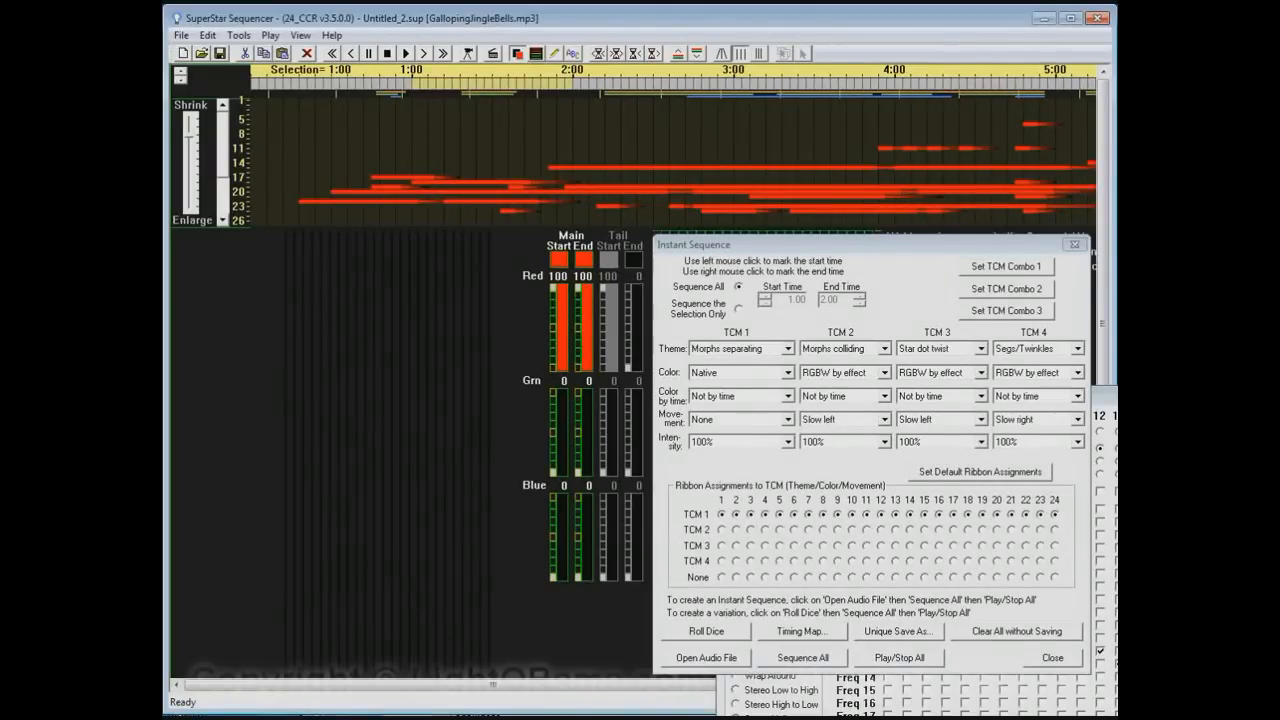
click(878, 658)
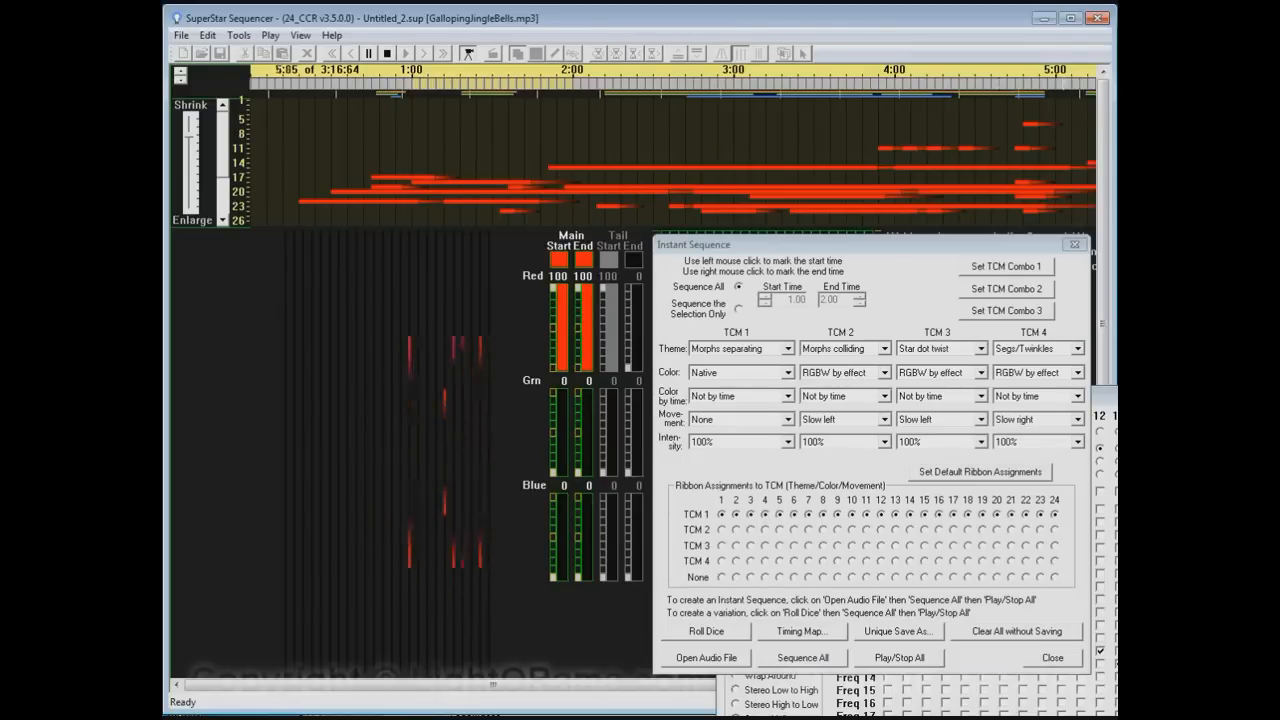
click(882, 660)
Step: Expand the audio frequency display with Bigger and L/R enabled to examine the left and right channel activity, and collapse it
drag(790, 259, 791, 427)
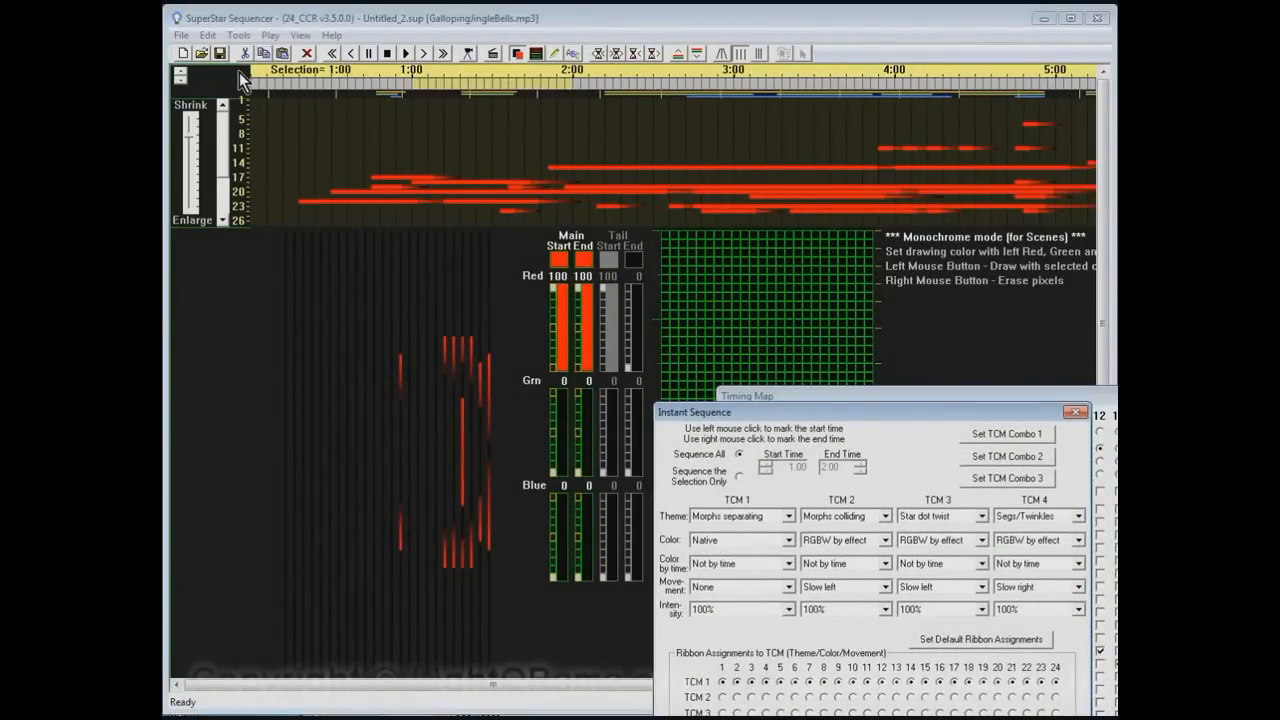
click(179, 80)
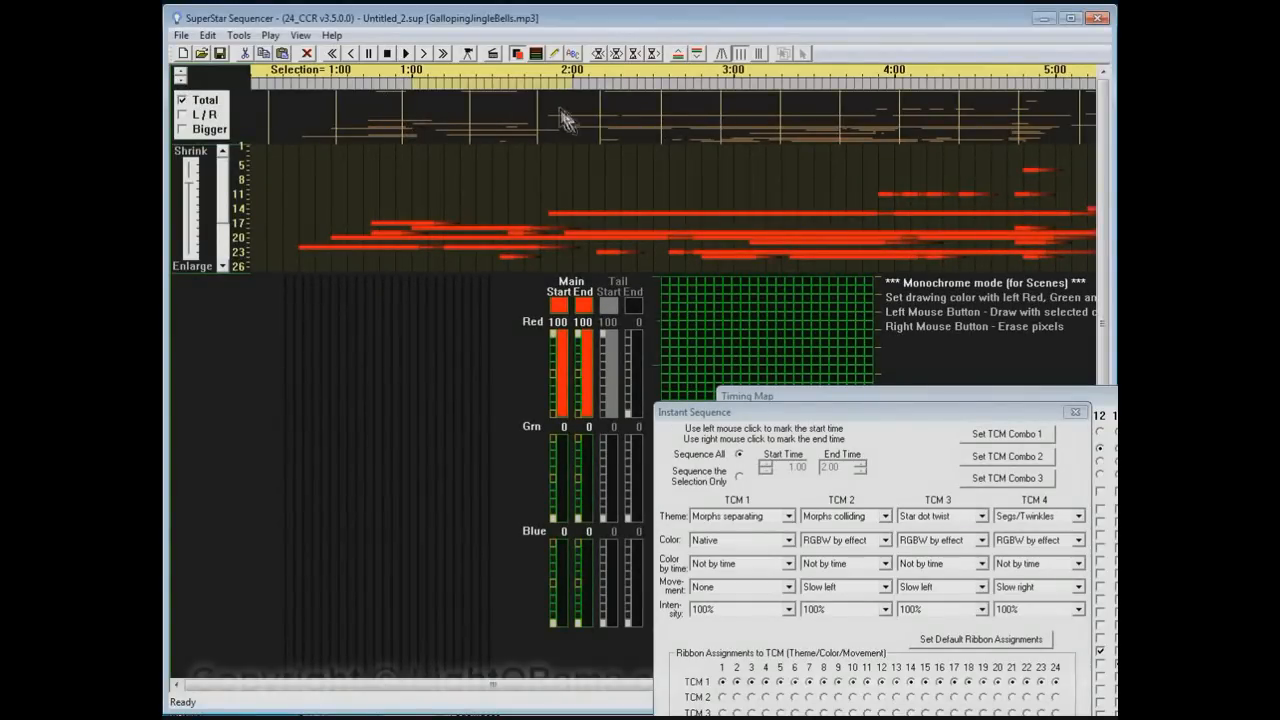
click(181, 129)
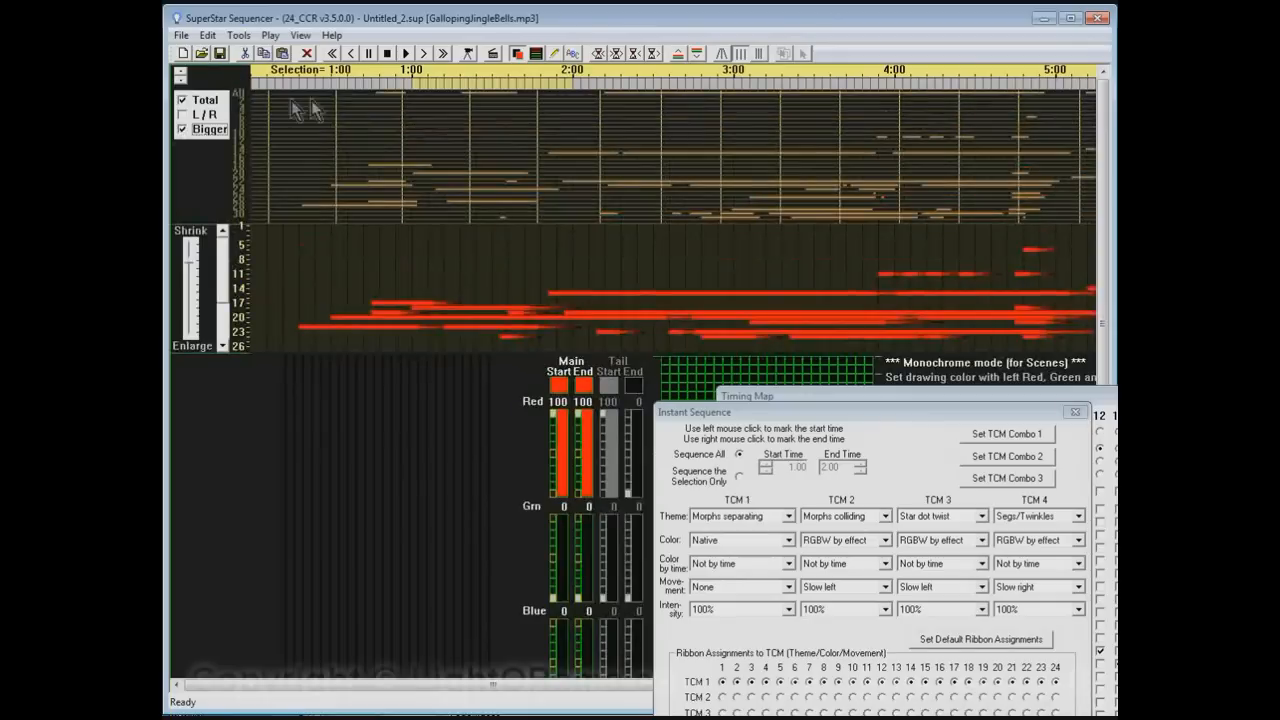
click(184, 116)
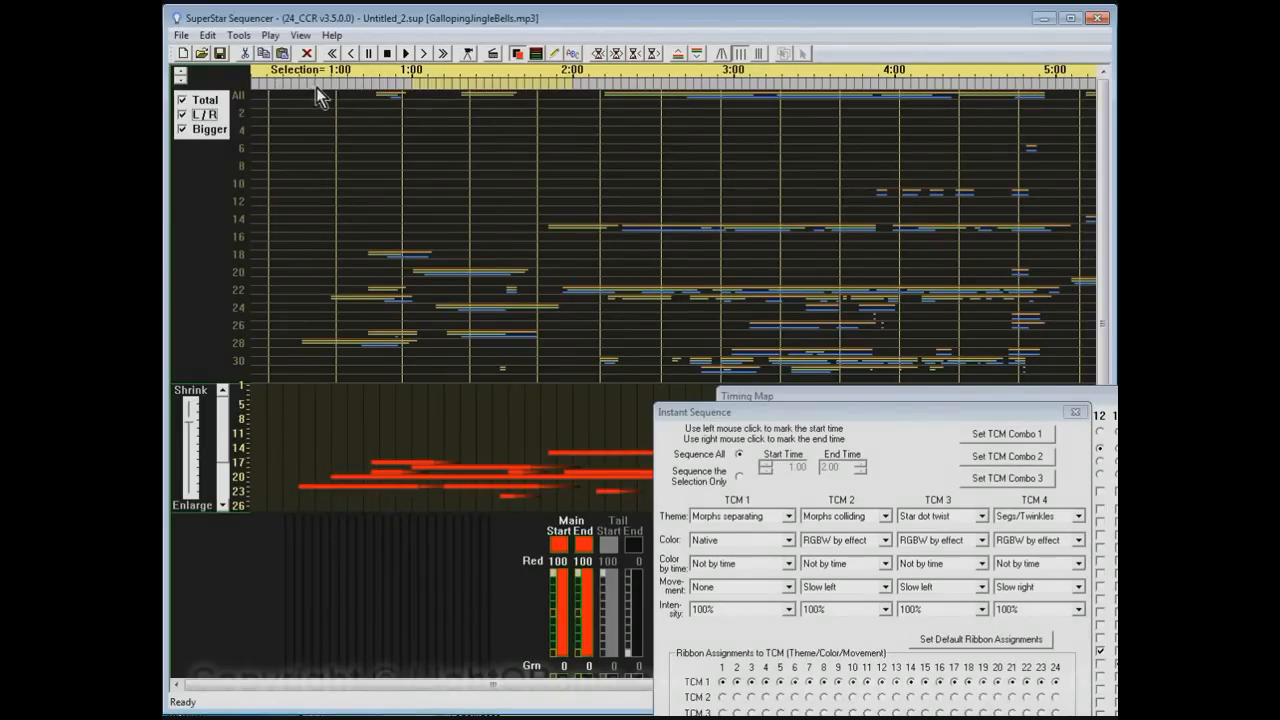
click(180, 77)
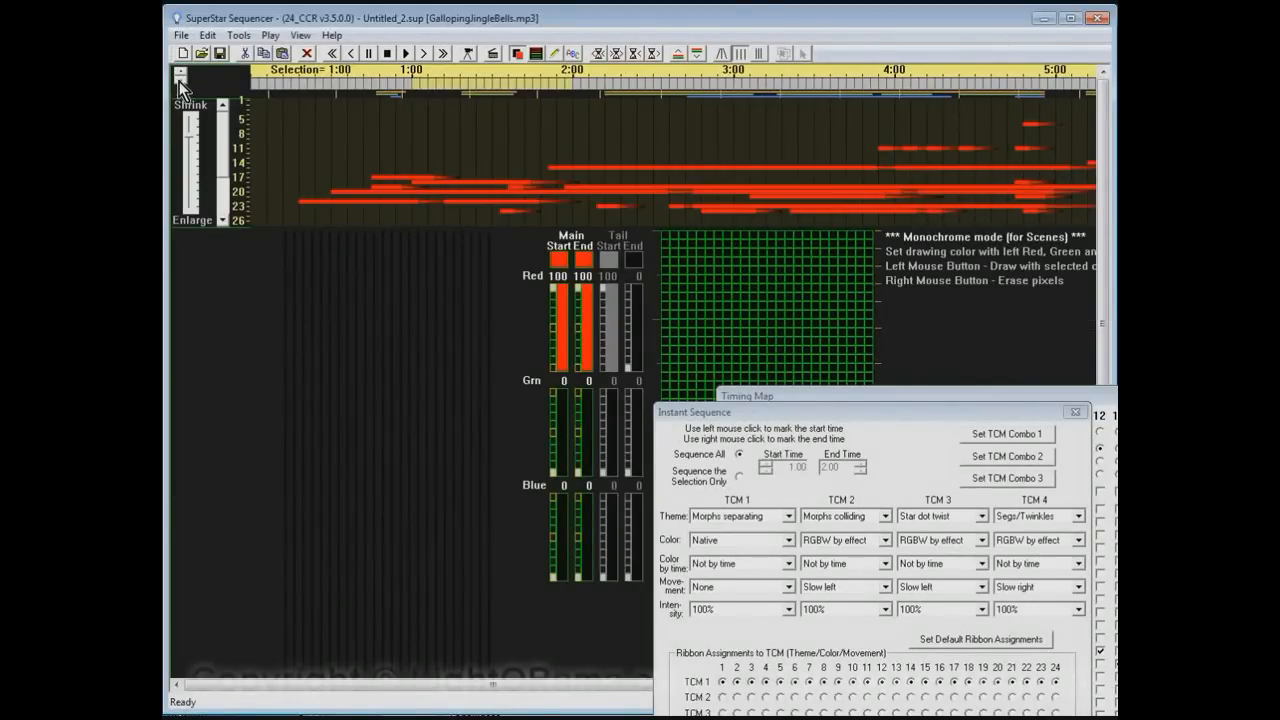
click(180, 80)
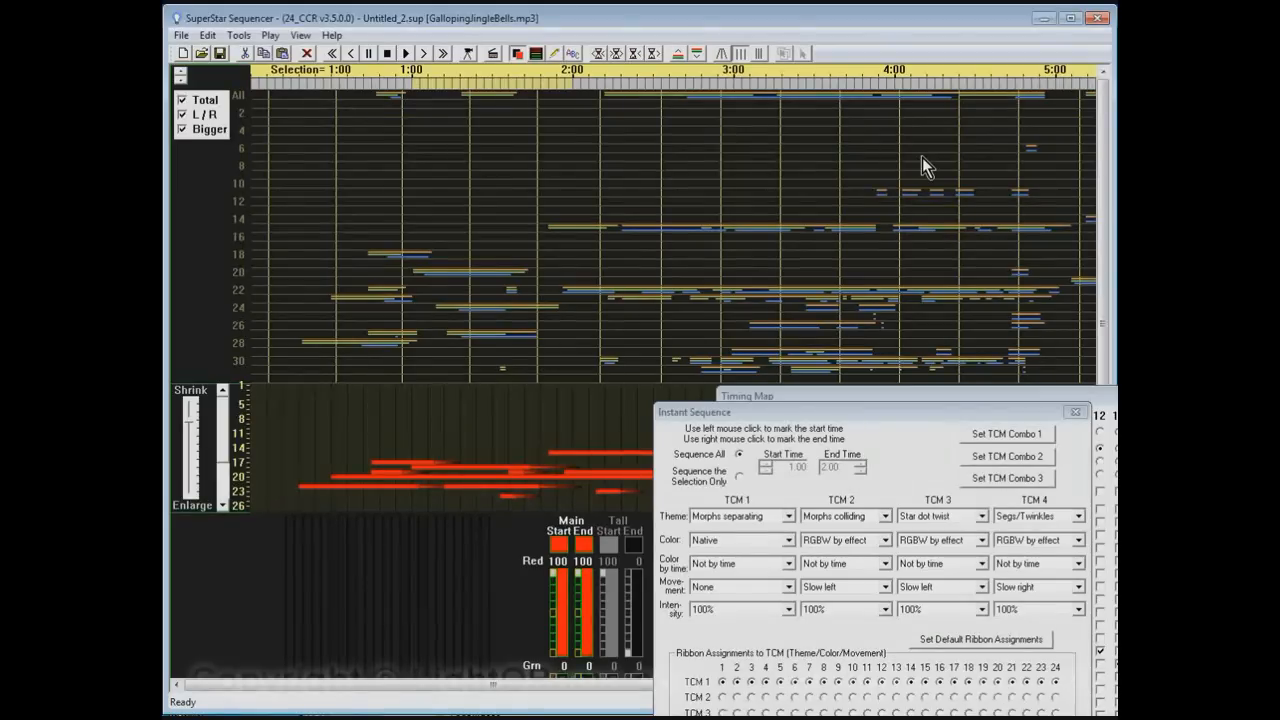
click(179, 72)
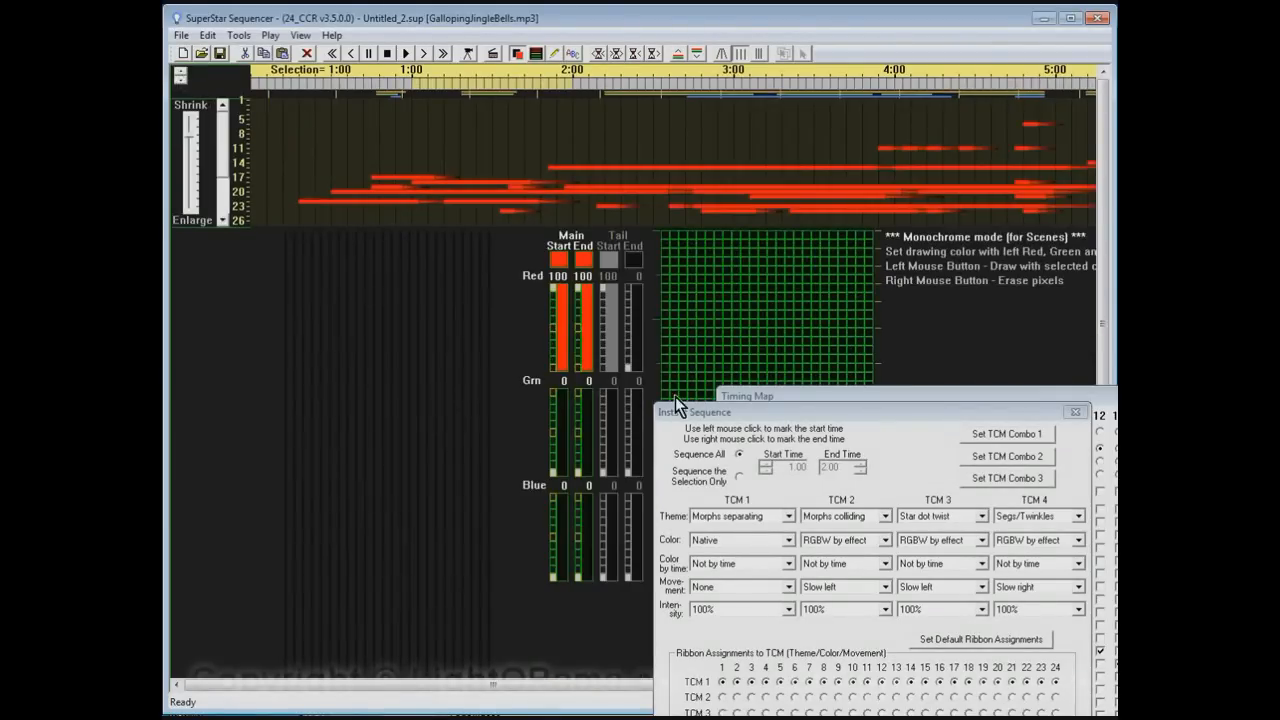
Step: Try assigning the timing map's first eight ribbons individually to the left or right audio channel
drag(1164, 402, 755, 139)
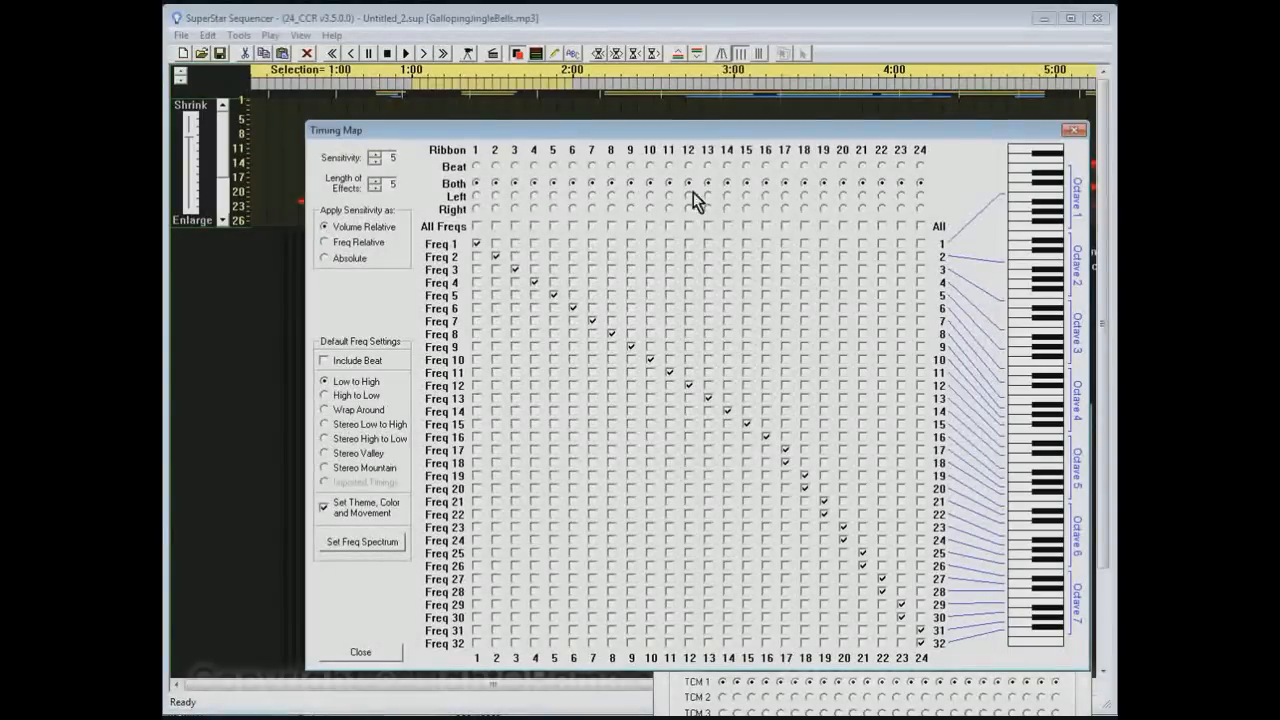
click(495, 208)
click(514, 195)
click(553, 208)
click(572, 208)
click(592, 208)
click(611, 195)
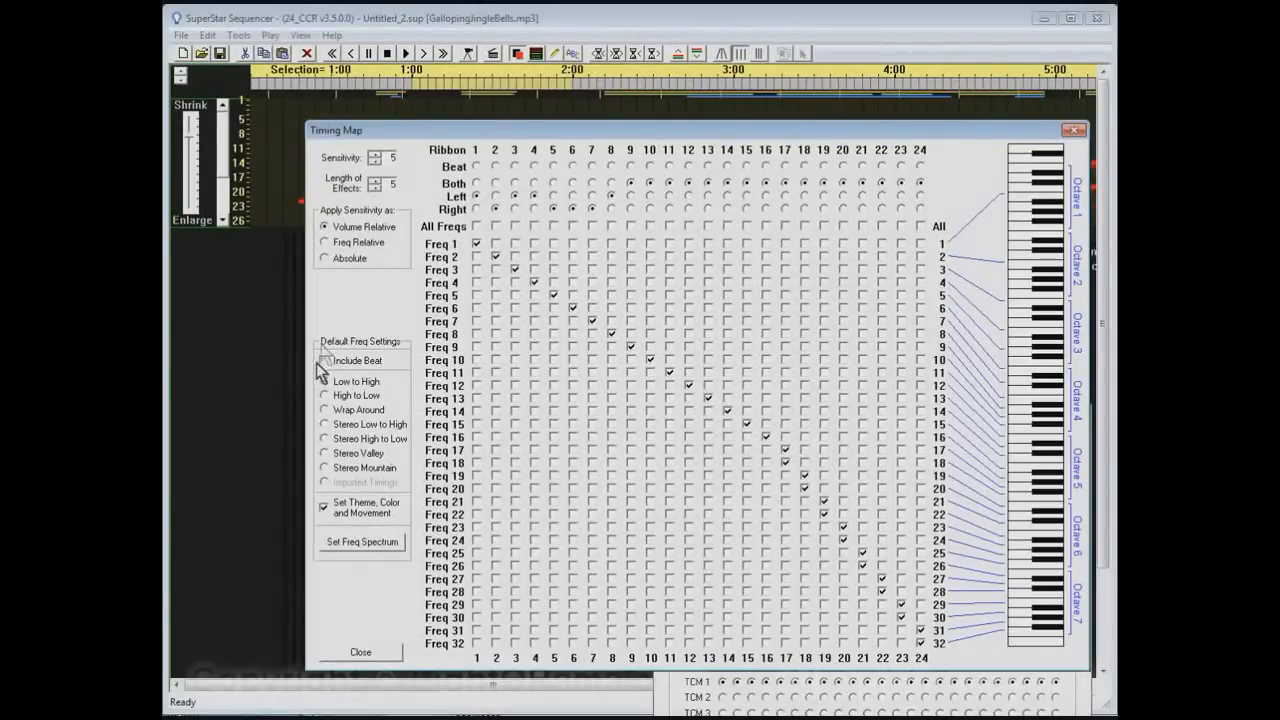
Step: Apply the Stereo Low to High frequency spectrum to the timing map with Set Theme, Color and Movement turned off
click(324, 424)
click(326, 508)
click(358, 545)
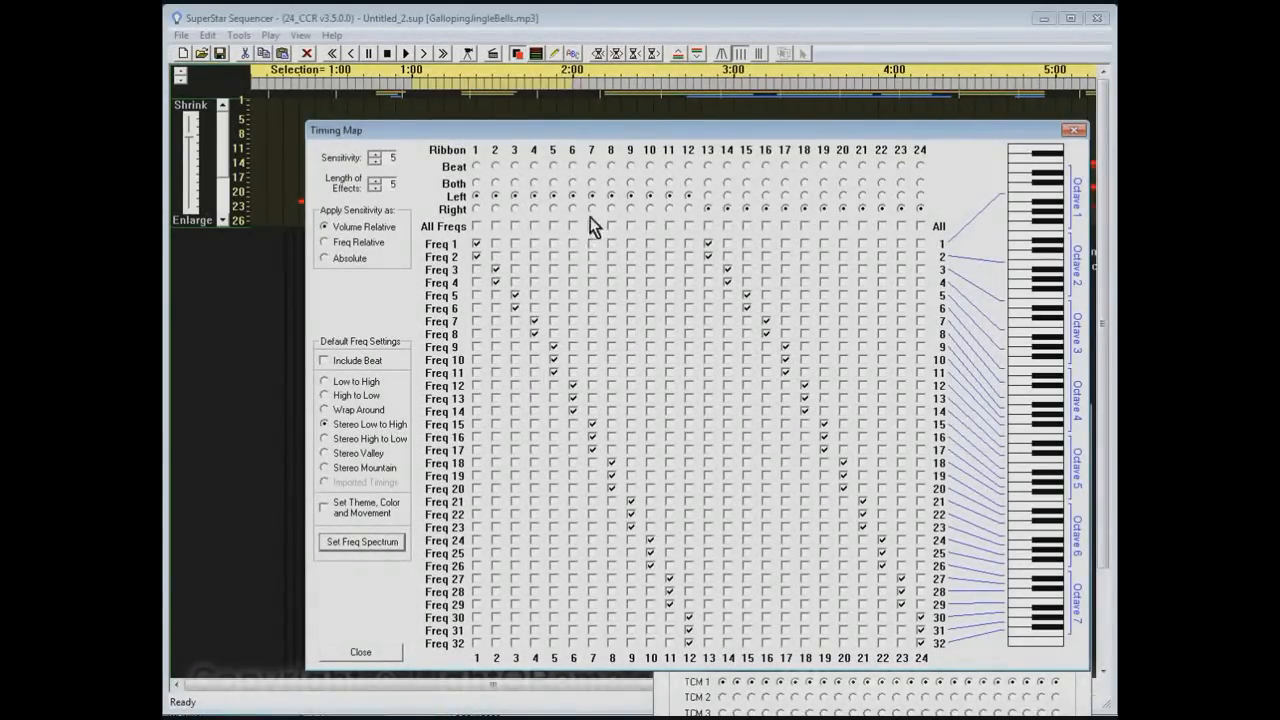
click(703, 195)
click(477, 244)
click(476, 245)
click(707, 244)
click(707, 244)
Step: Create new timings and a whole-song sequence from the Stereo Low to High timing map, erasing the current sequence without saving
drag(554, 131, 1008, 366)
click(725, 423)
drag(725, 423, 725, 254)
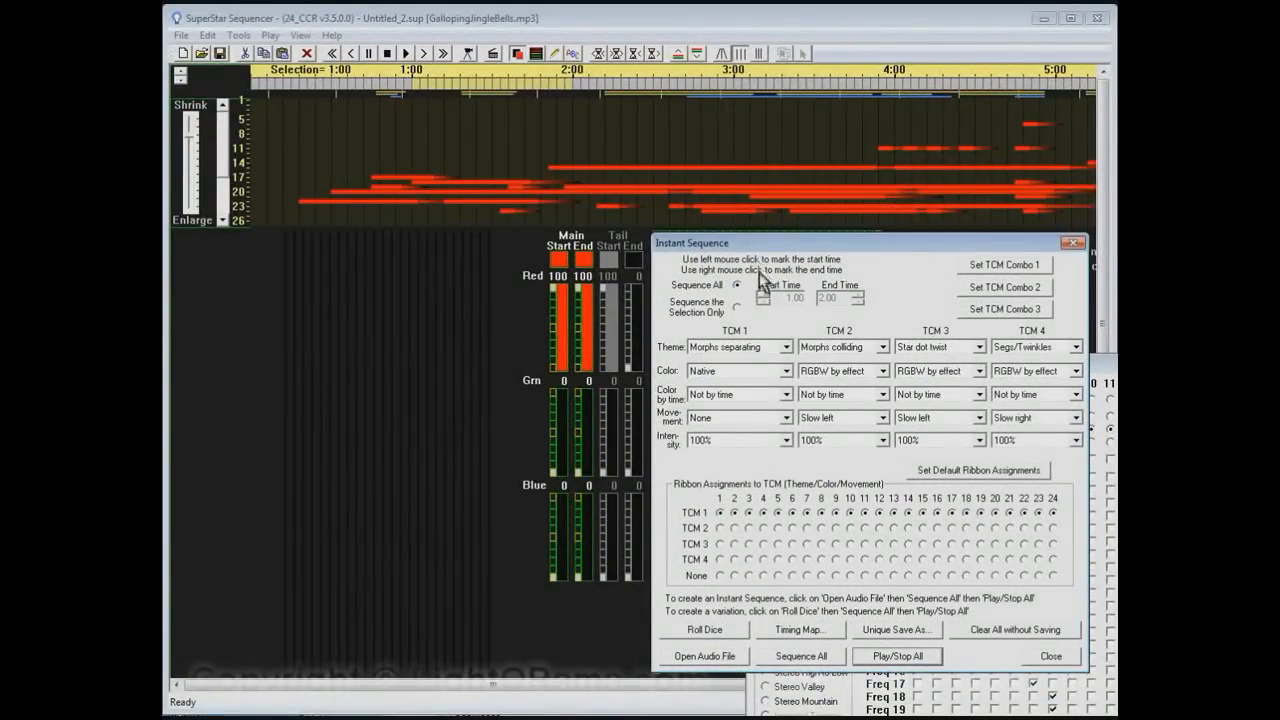
click(801, 655)
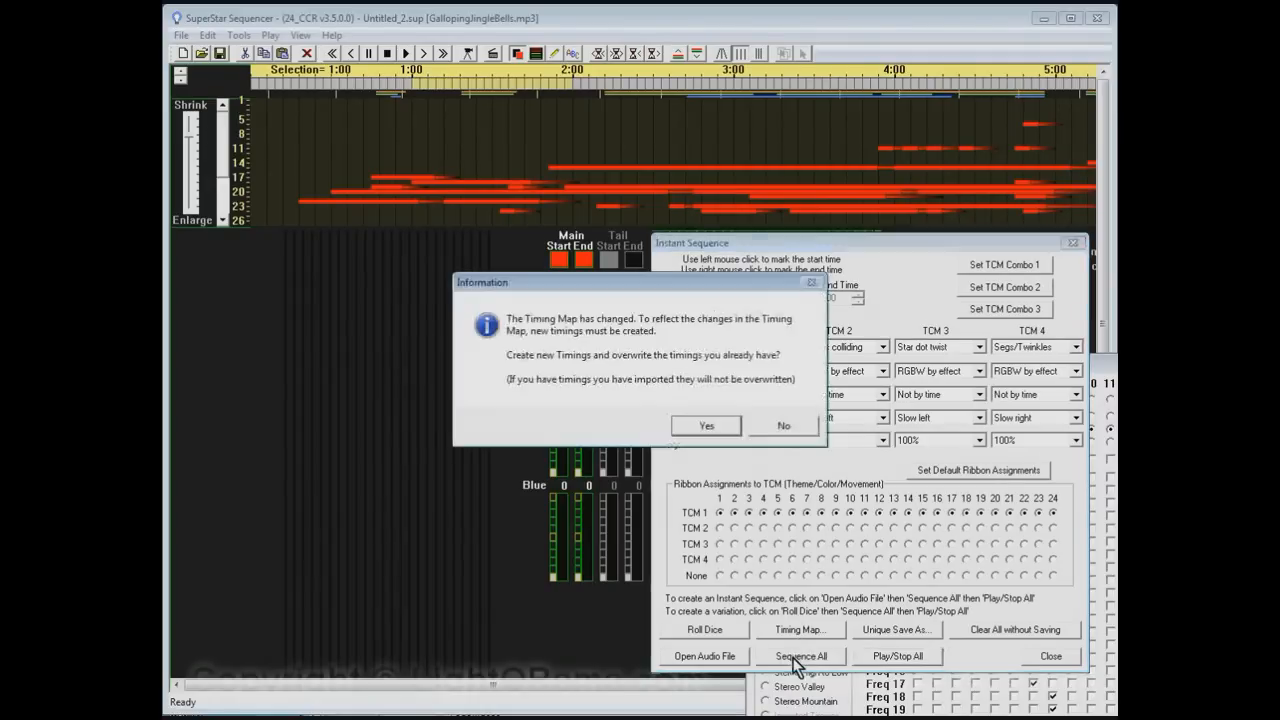
click(716, 434)
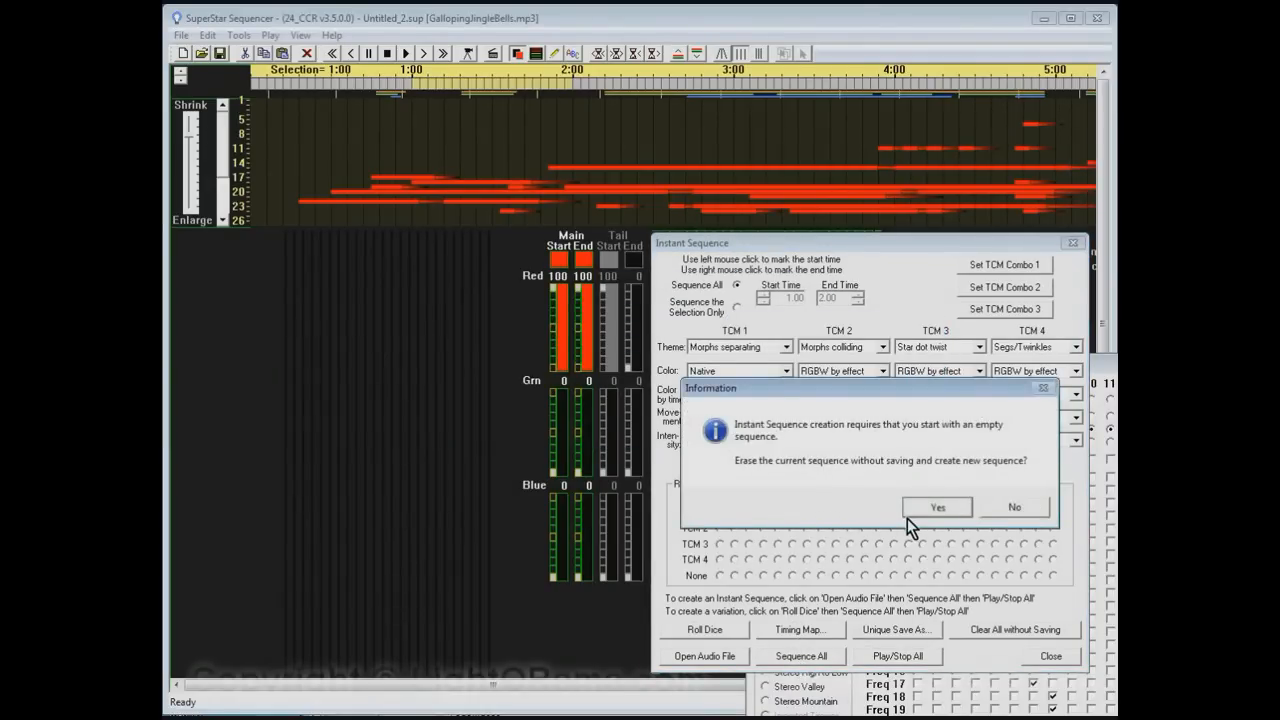
click(918, 507)
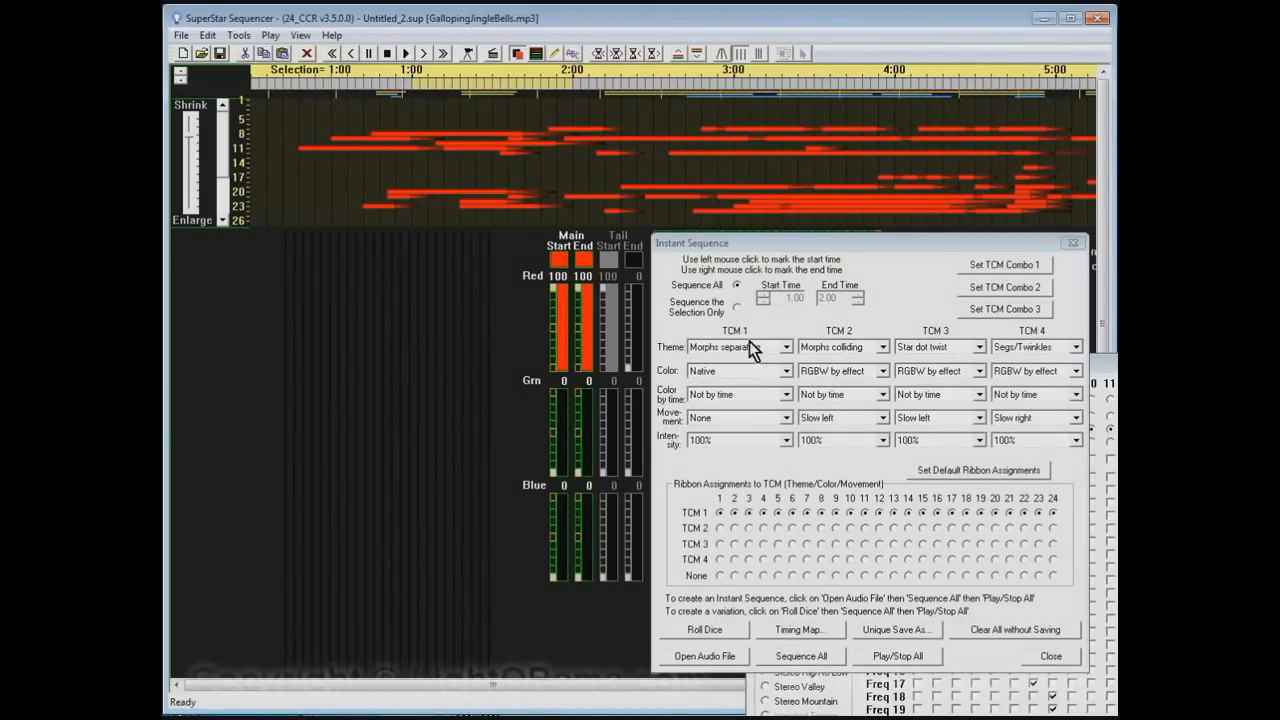
Step: Set TCM 2's Theme to Morphs separating and its Color to Green
click(883, 349)
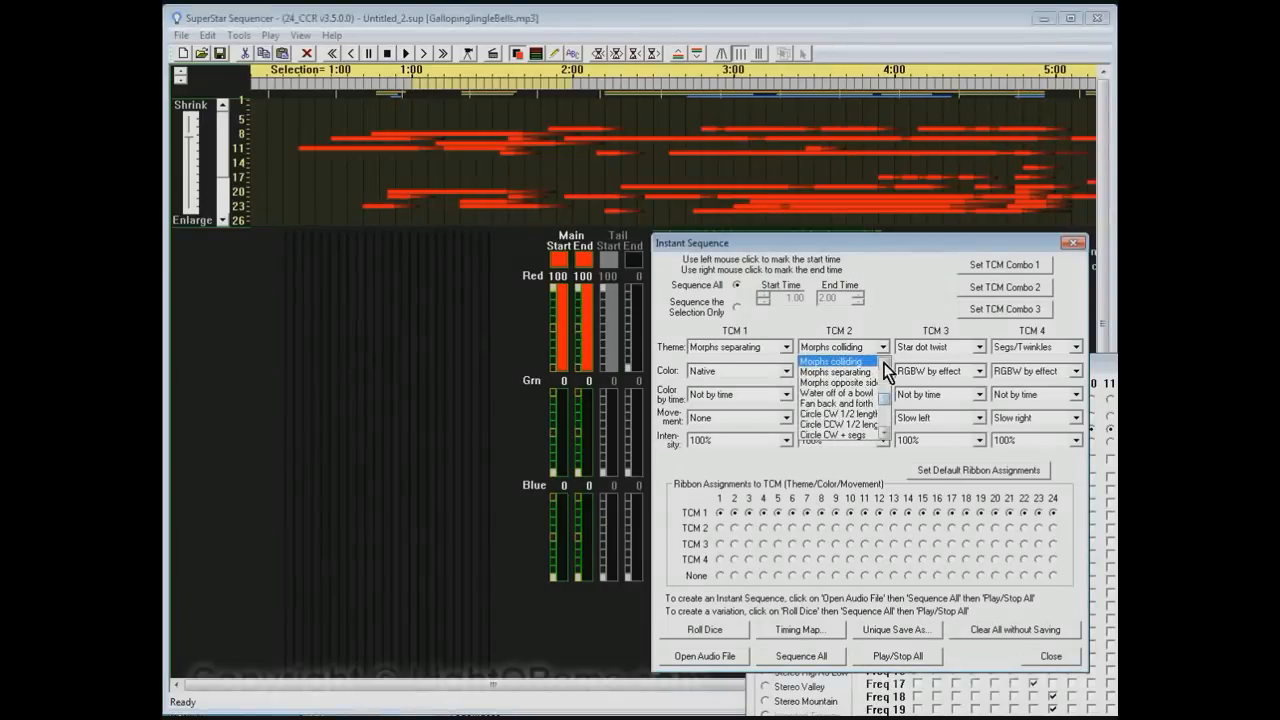
mouse_move(884, 400)
mouse_down()
mouse_move(886, 377)
mouse_move(889, 396)
mouse_up()
click(862, 425)
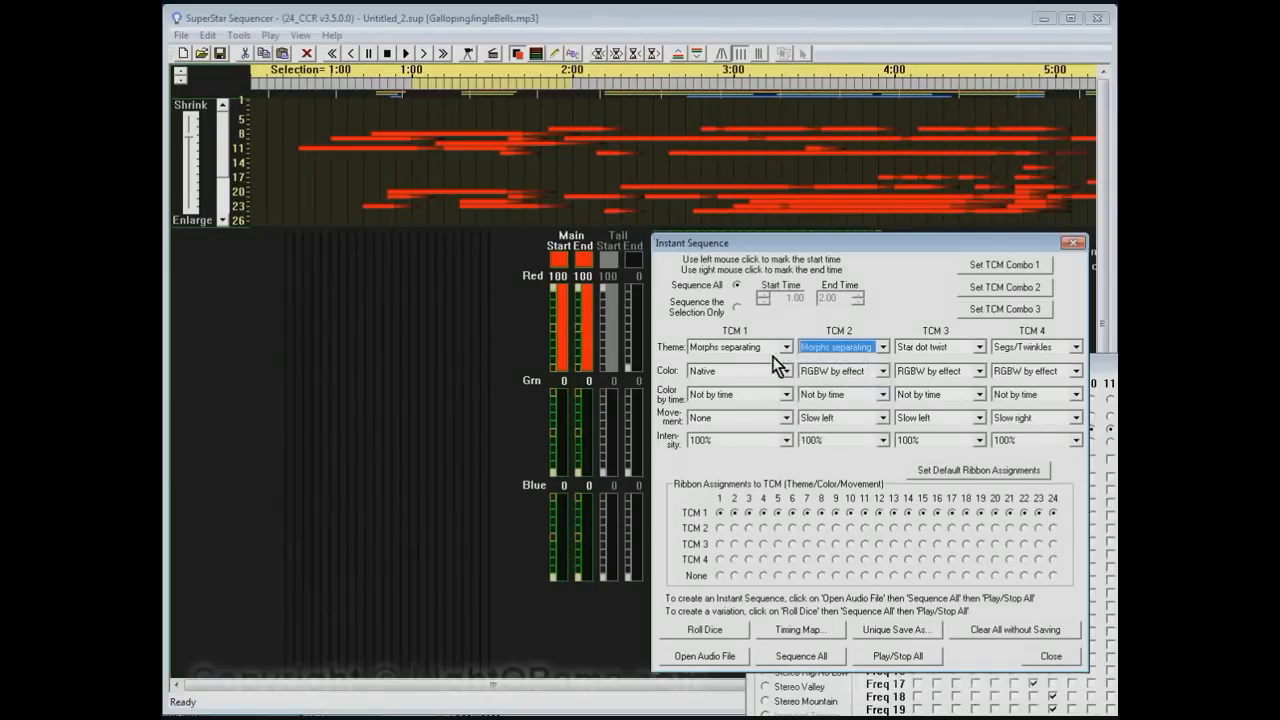
click(884, 372)
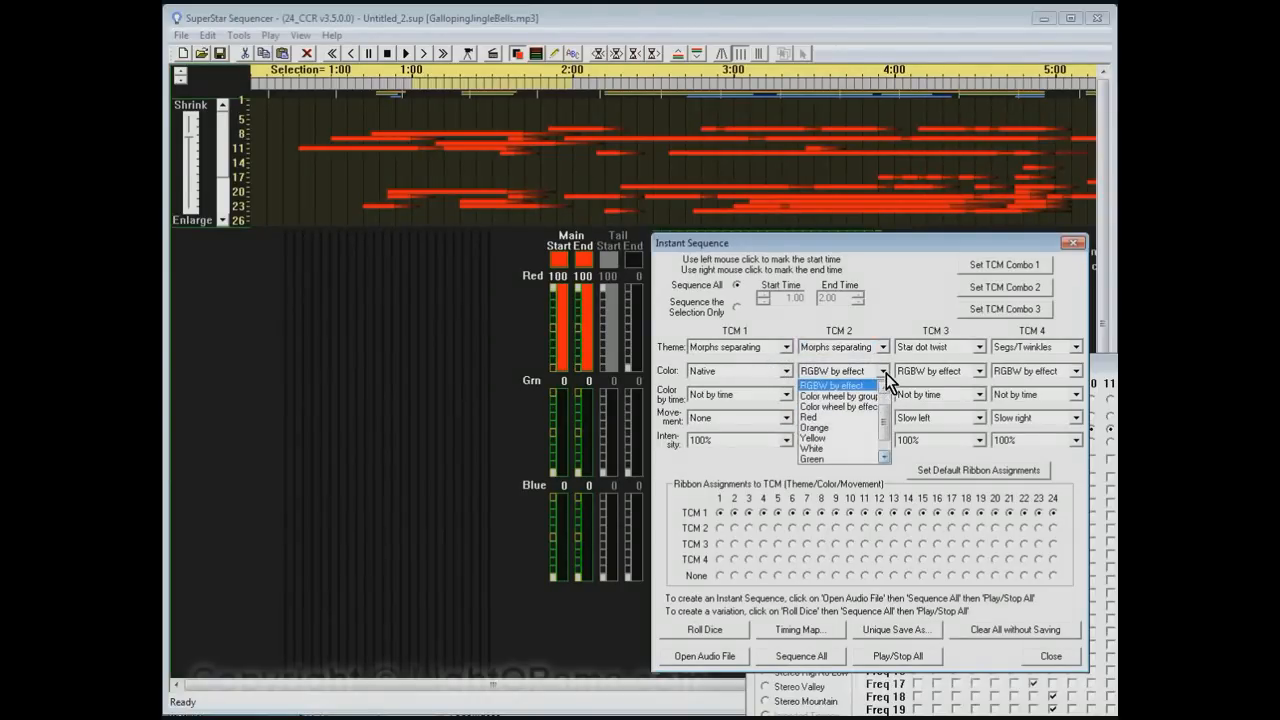
click(847, 462)
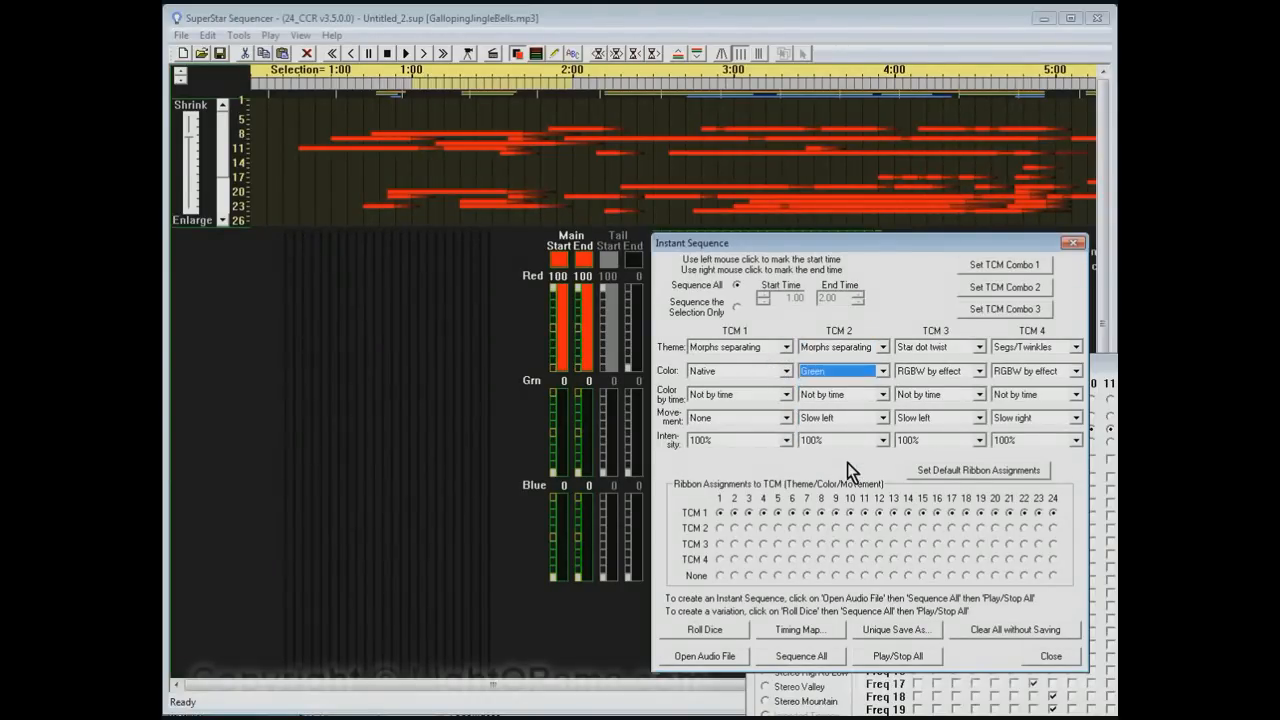
Step: Assign ribbons 13 to 24 to TCM 2 and set TCM 1's Color to Red
click(879, 529)
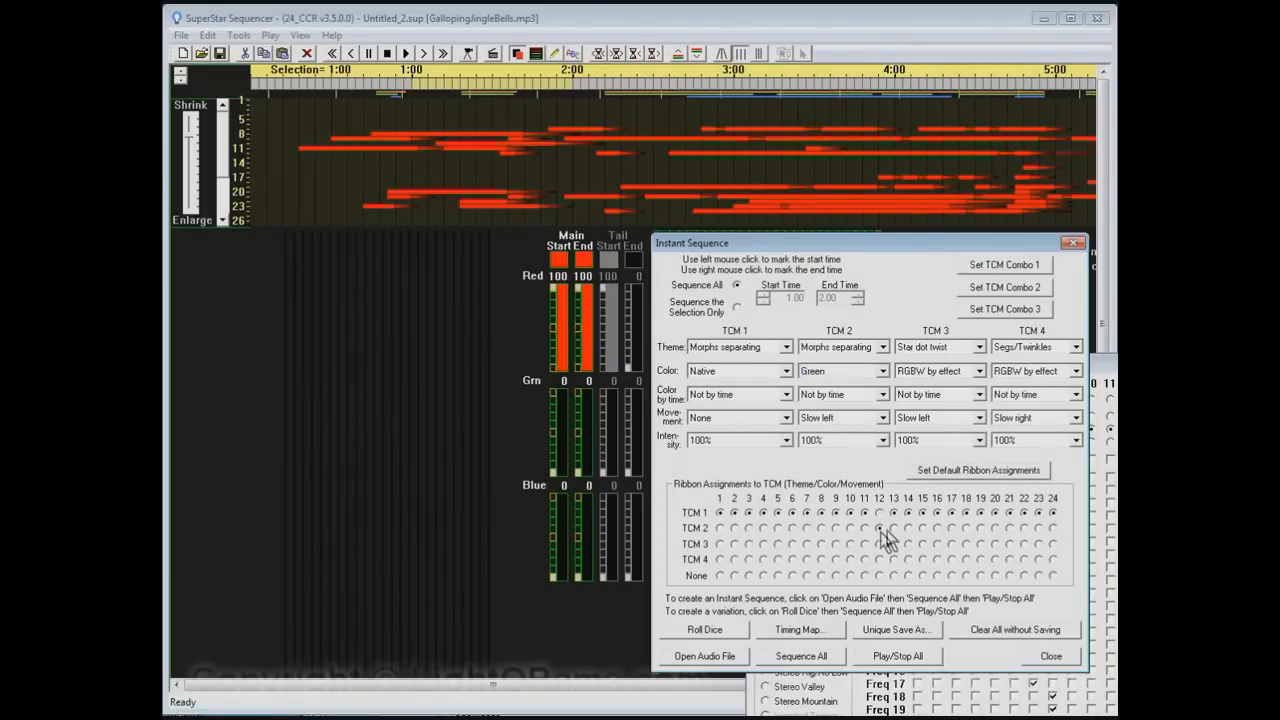
click(894, 529)
click(908, 529)
click(1051, 529)
click(788, 372)
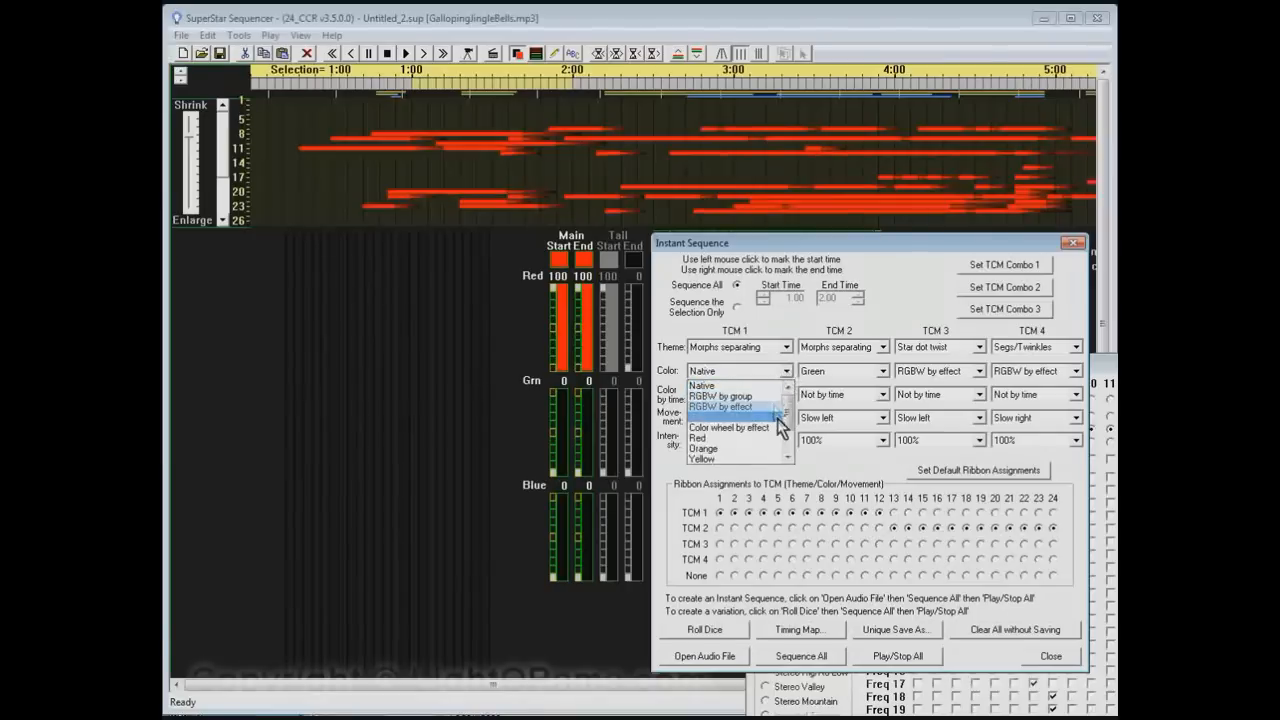
click(730, 433)
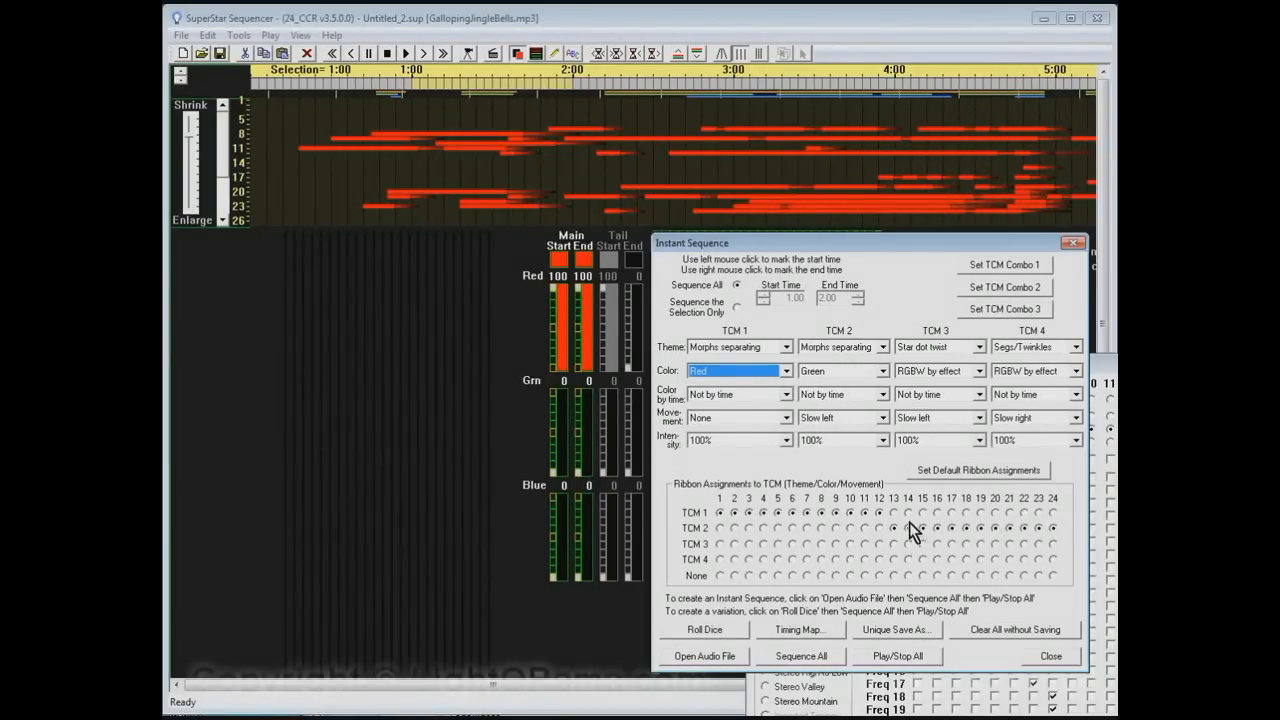
Step: Create the whole-song sequence again with the red and green ribbon halves, erasing the current one without saving, and preview it
click(811, 657)
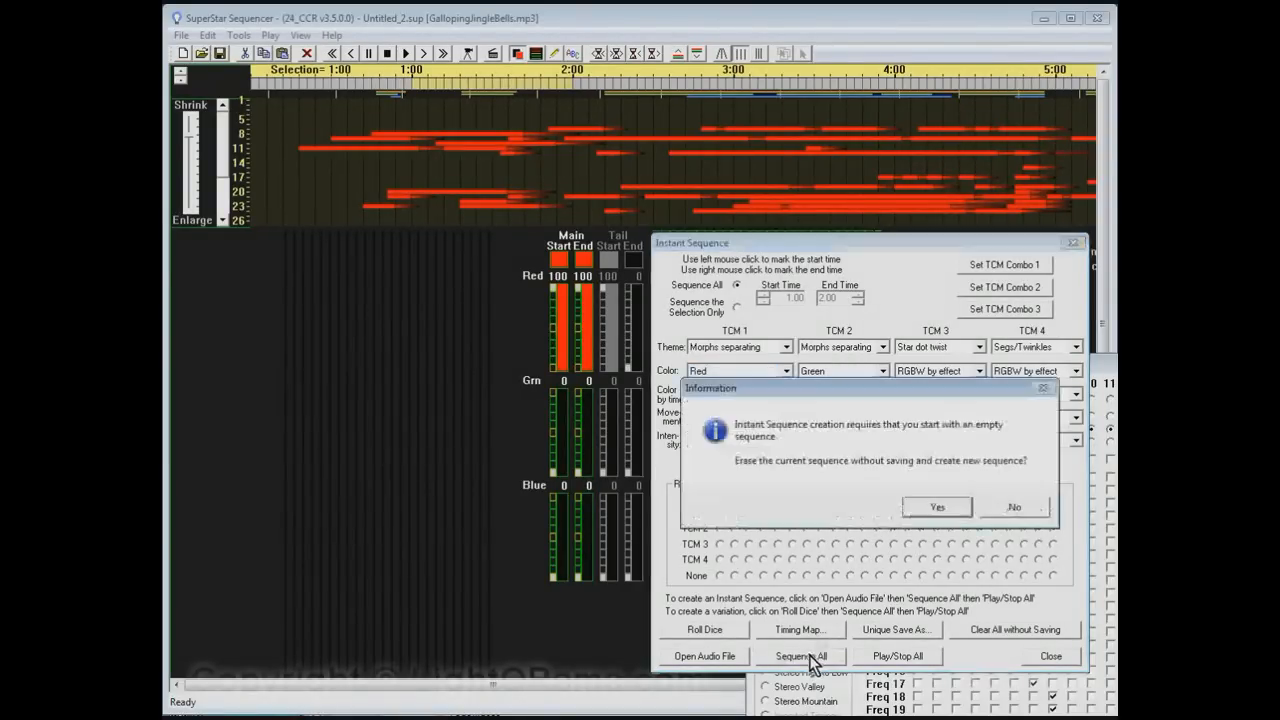
click(921, 507)
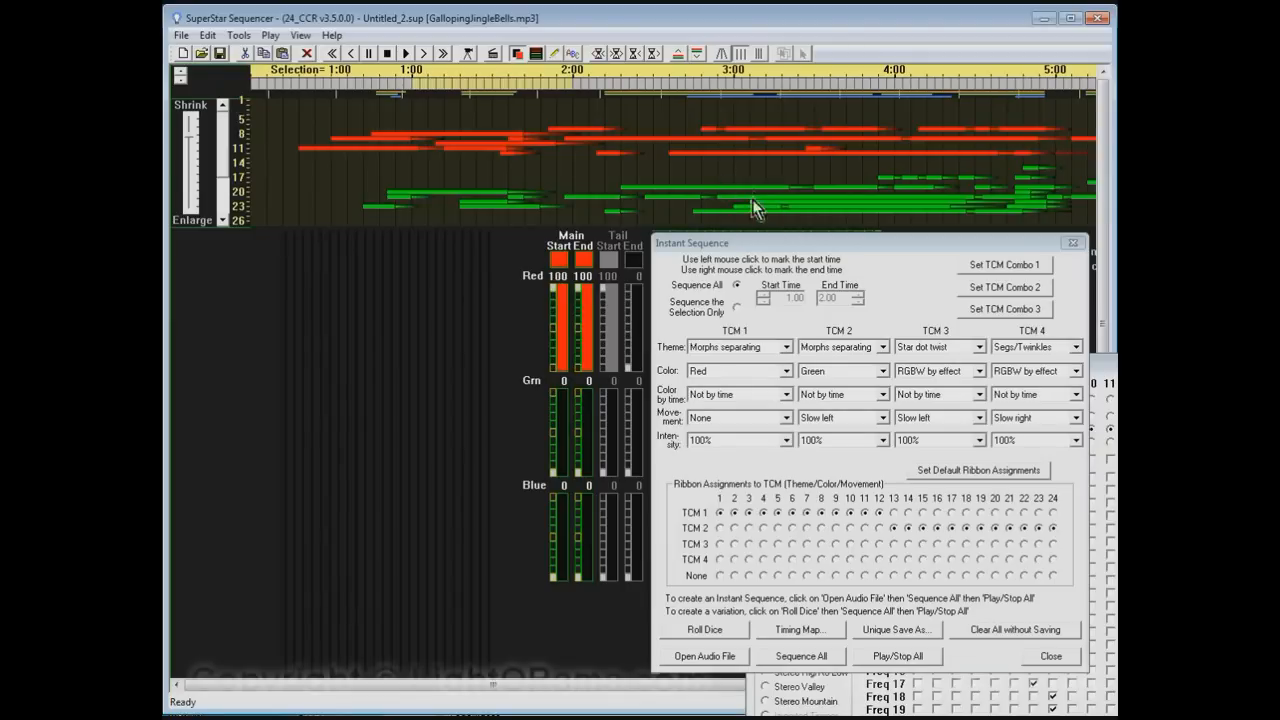
click(896, 658)
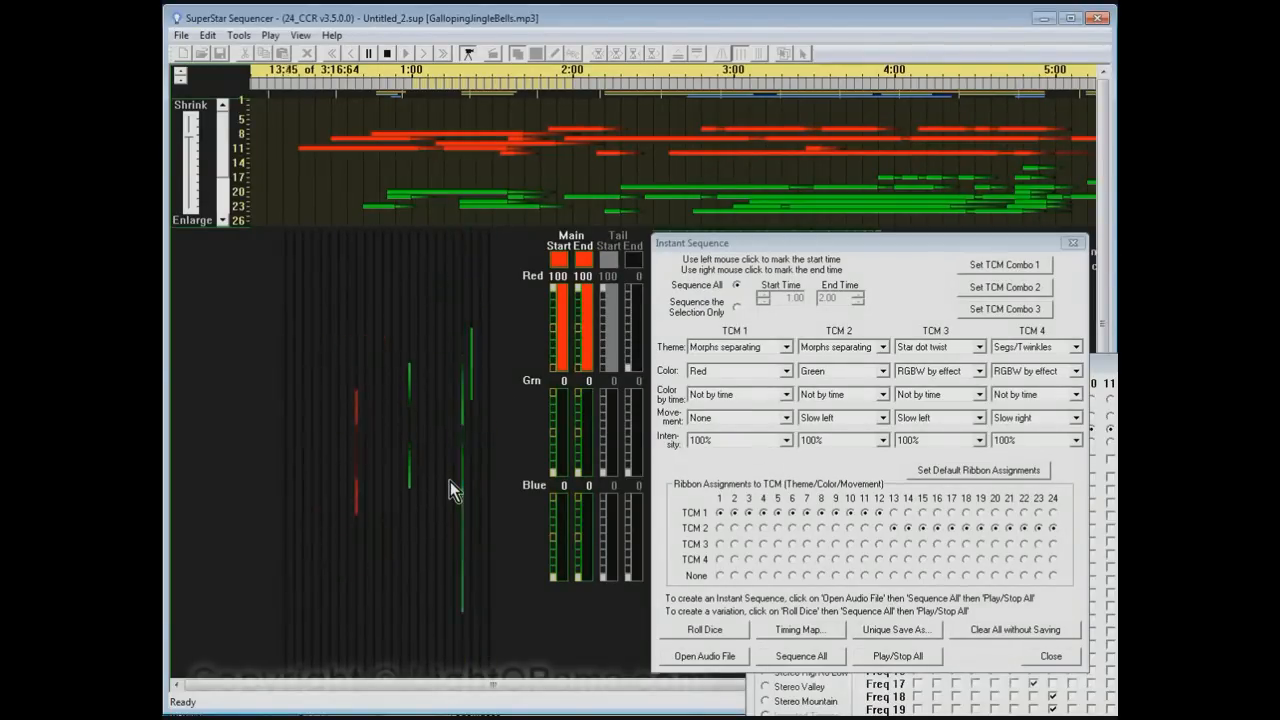
click(898, 658)
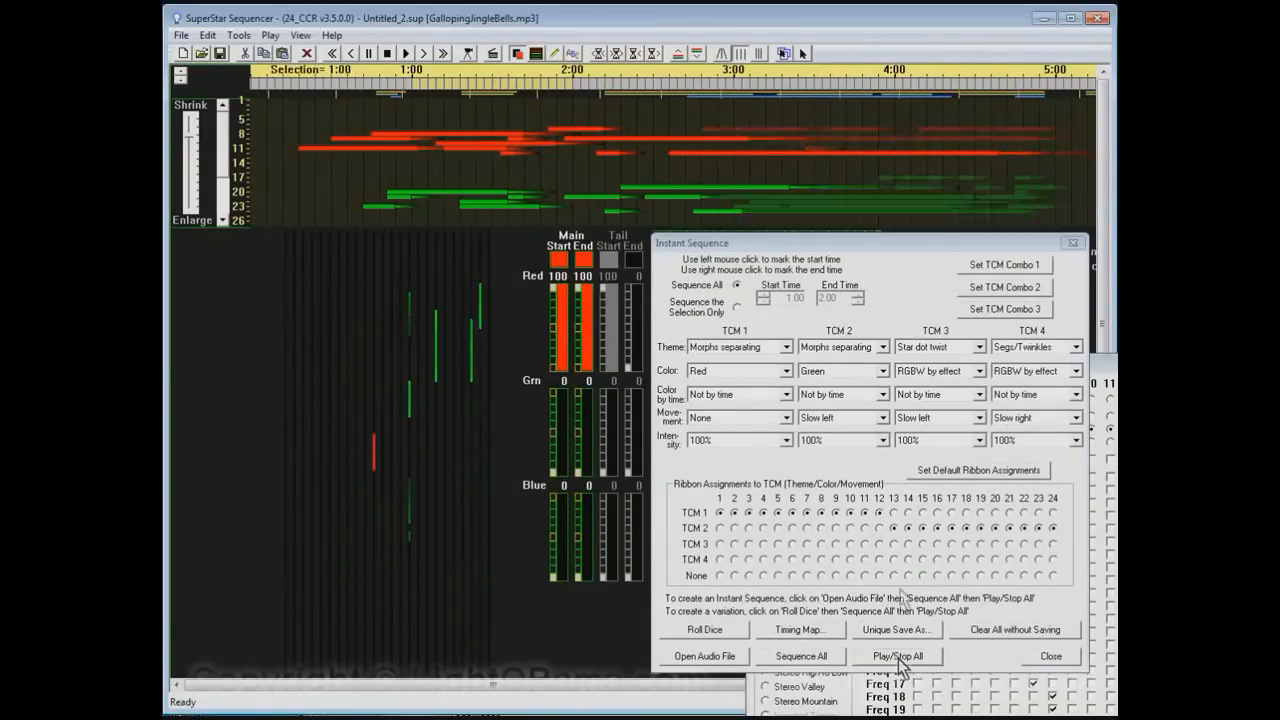
Step: Set TCM 2's Movement to None, and recreate and preview the whole-song sequence, erasing the current one without saving
click(884, 418)
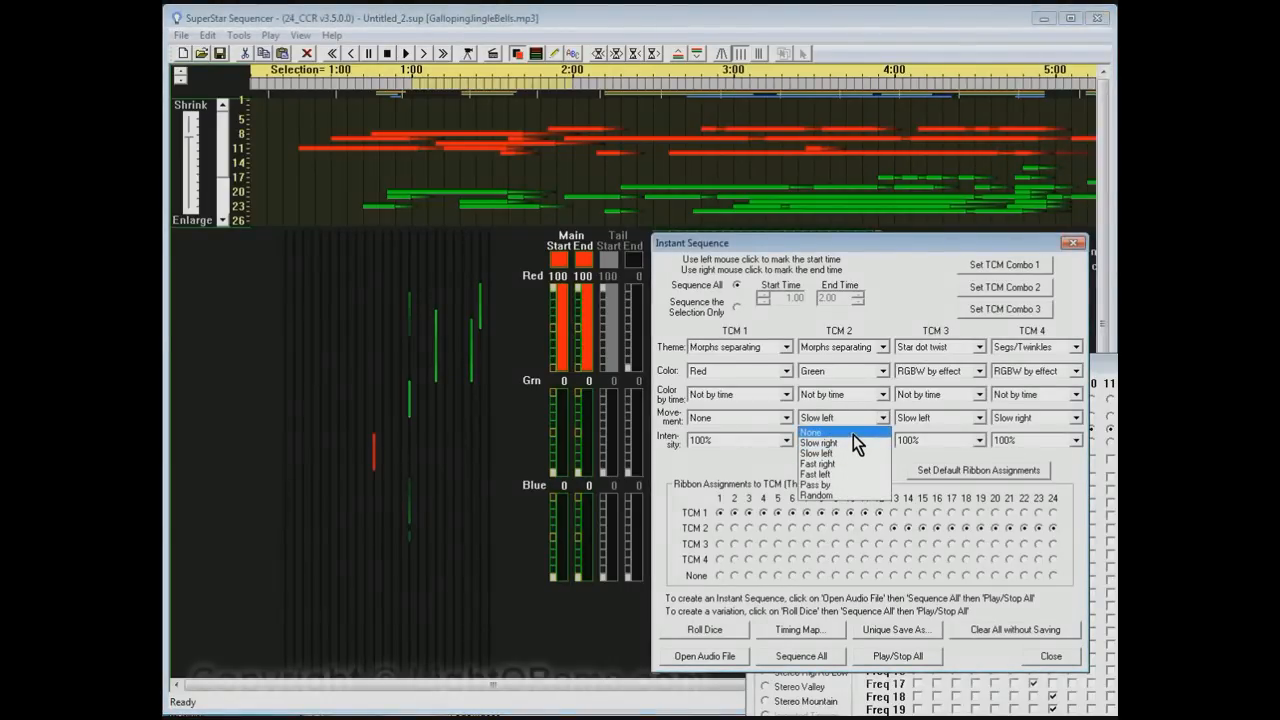
click(853, 434)
click(815, 652)
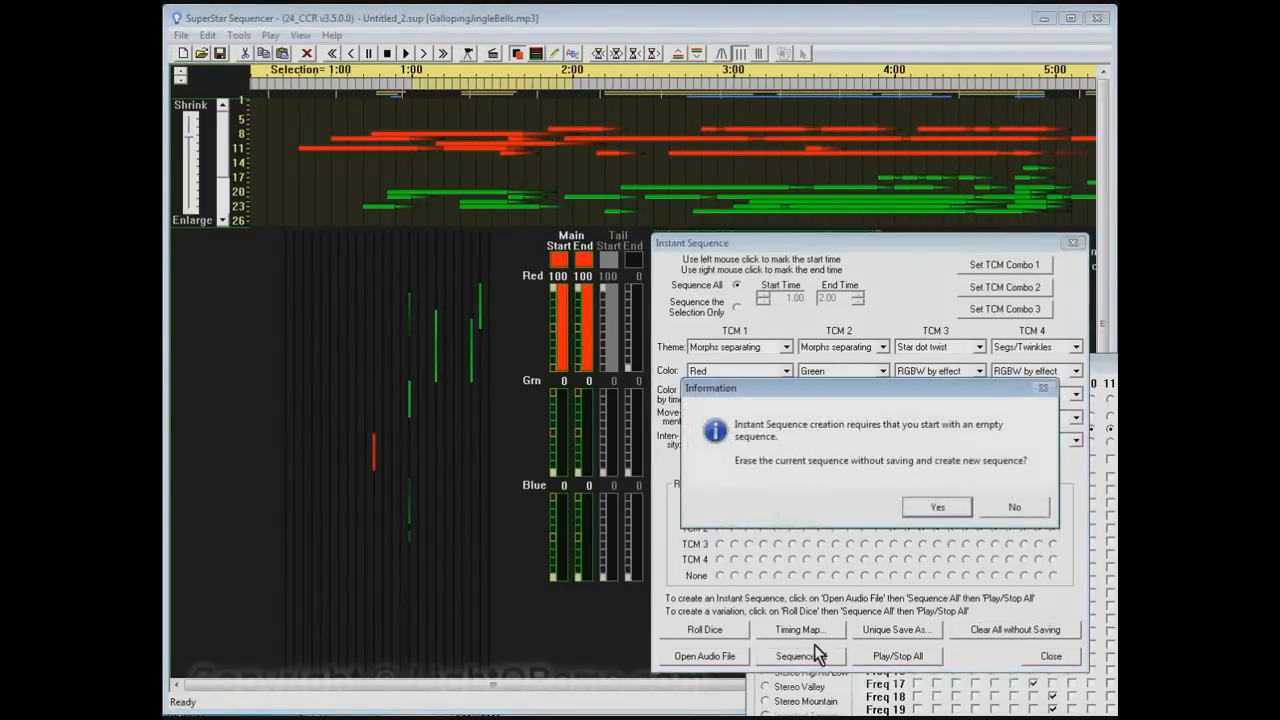
click(932, 507)
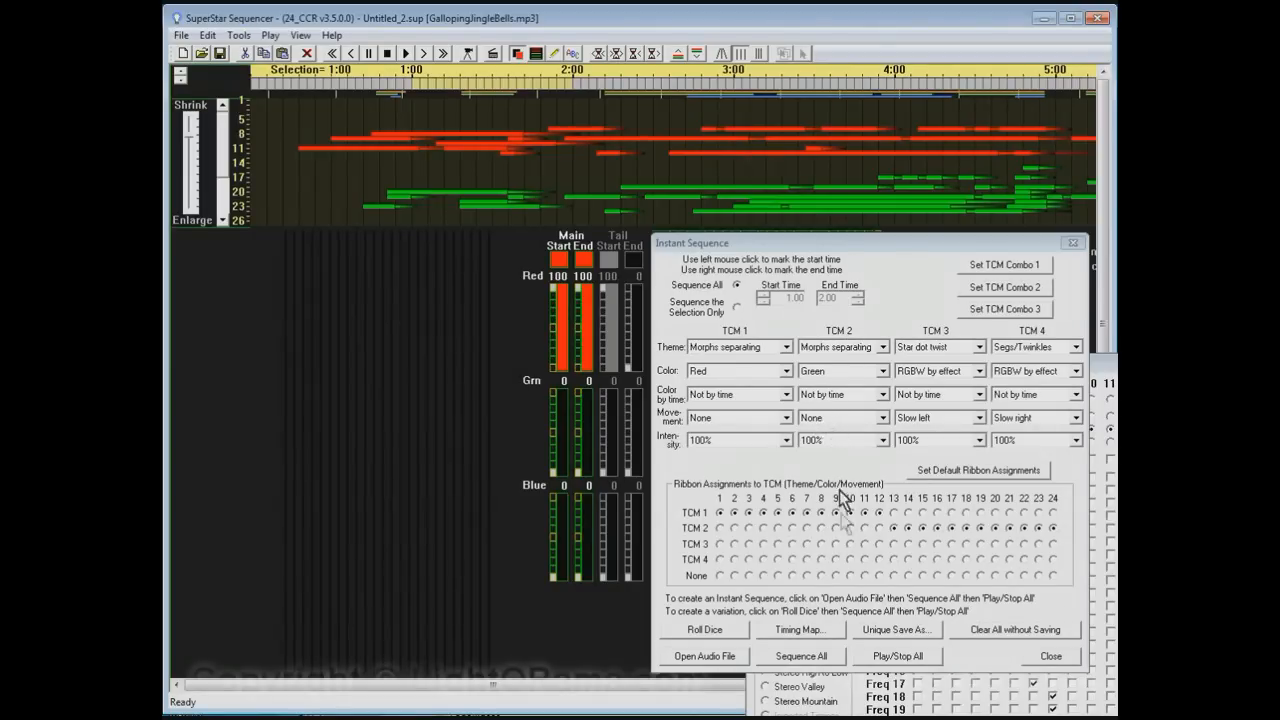
click(884, 660)
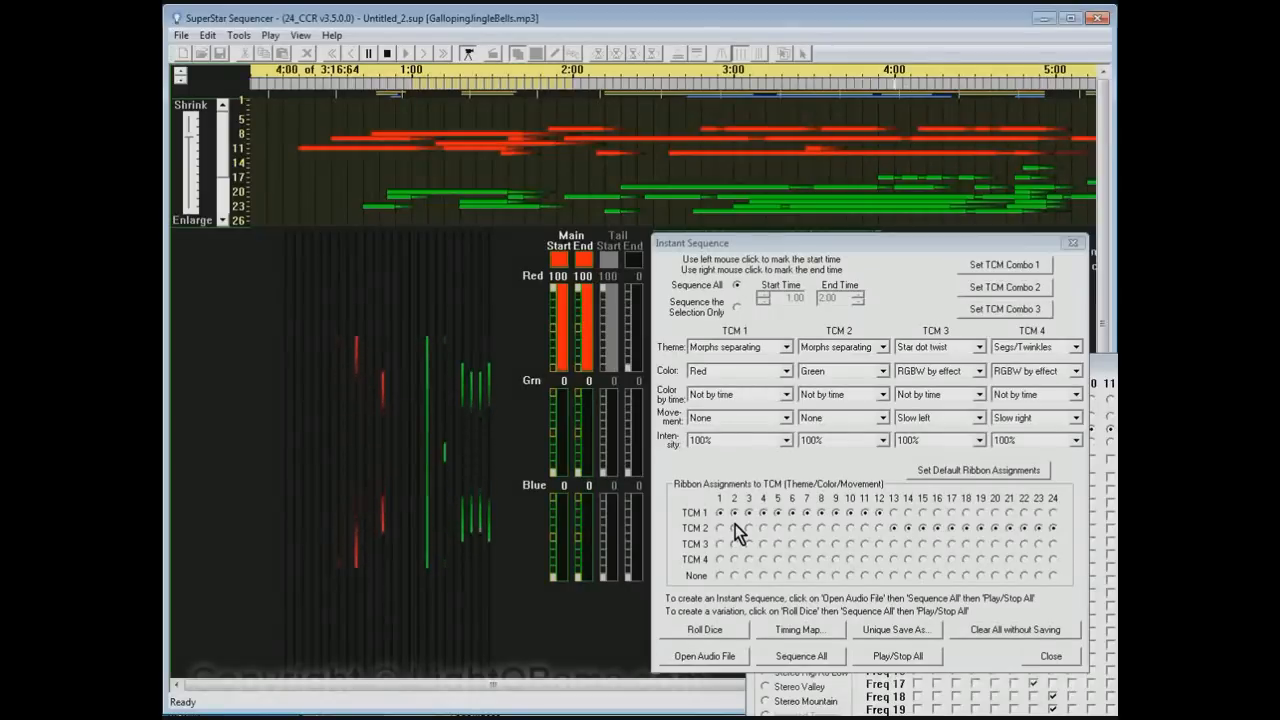
click(917, 660)
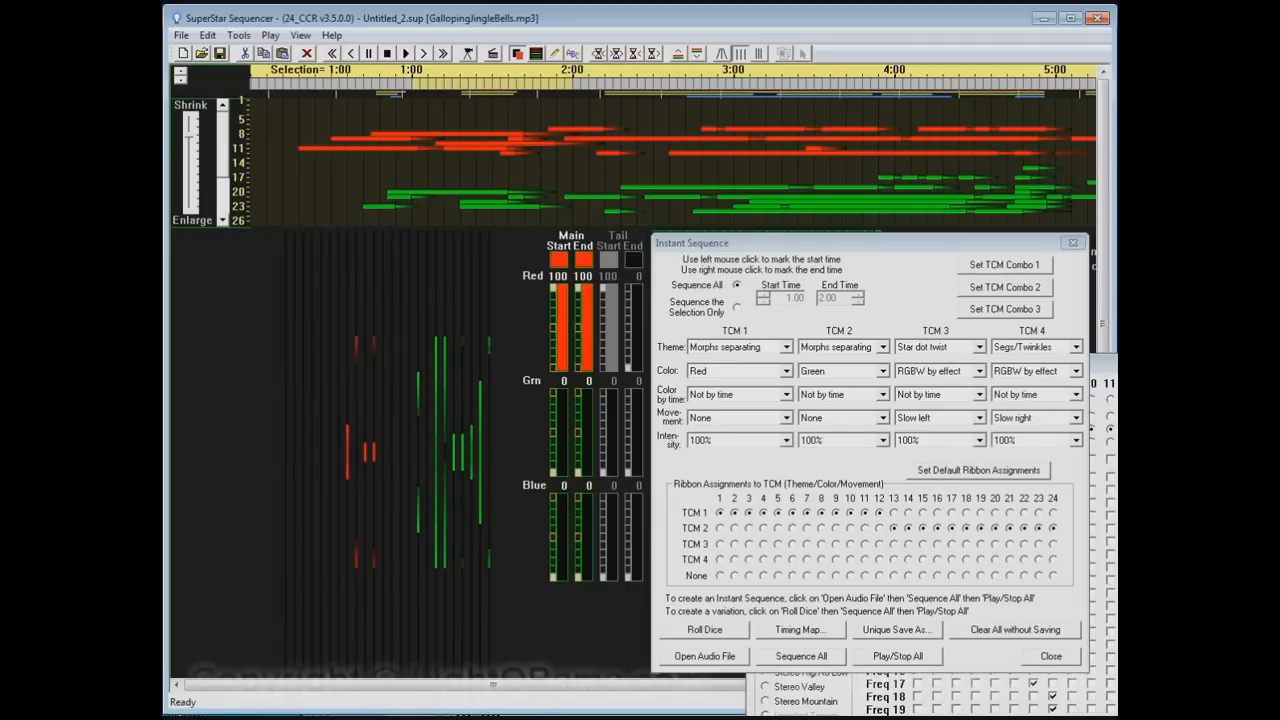
Step: Set the timing map's Sensitivity to 4 and Length of Effects to 6, and apply sensitivity as Freq Relative
click(1103, 364)
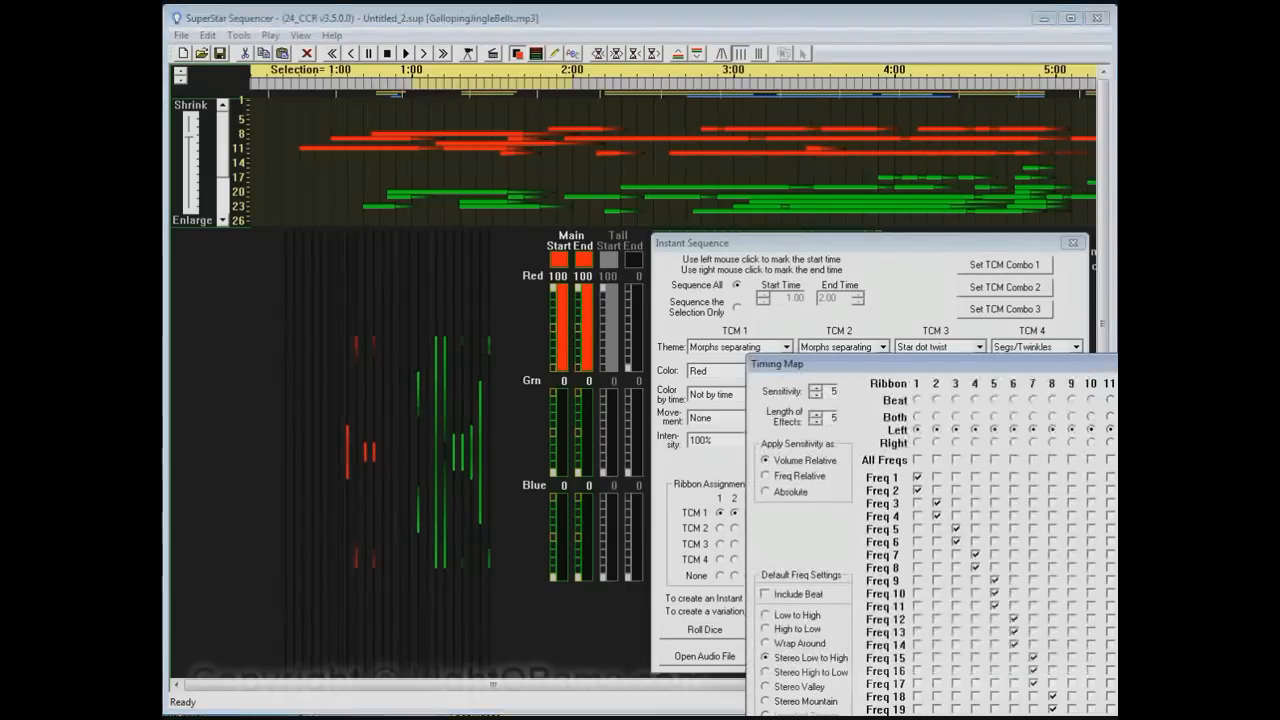
click(816, 414)
click(766, 477)
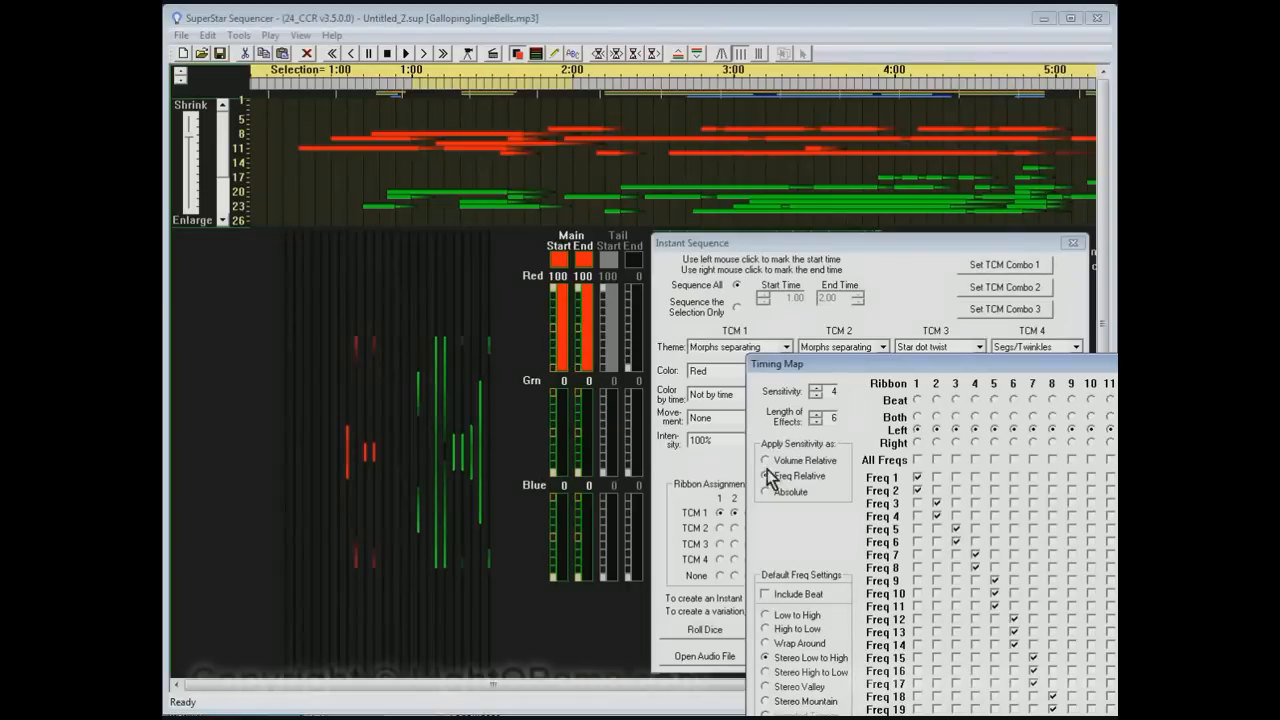
click(849, 252)
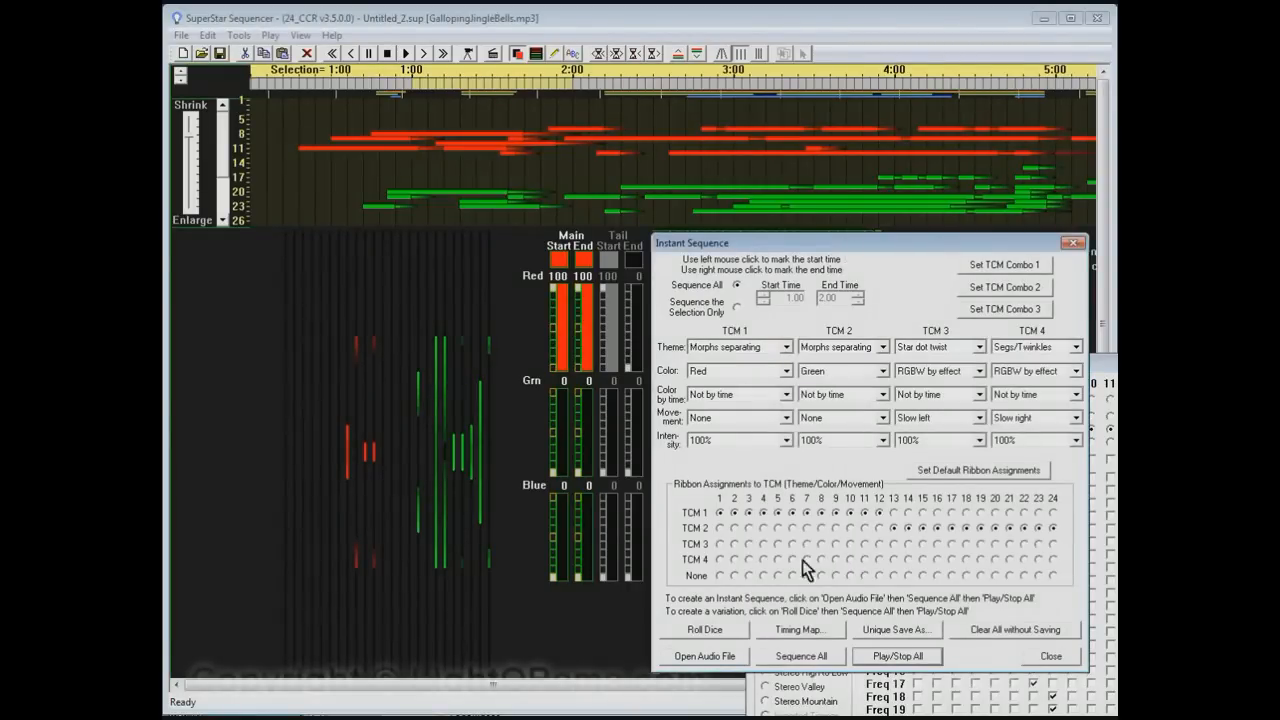
Step: Recreate the whole-song sequence with new timings overwriting the existing ones, erasing the current sequence without saving, and preview it
click(803, 660)
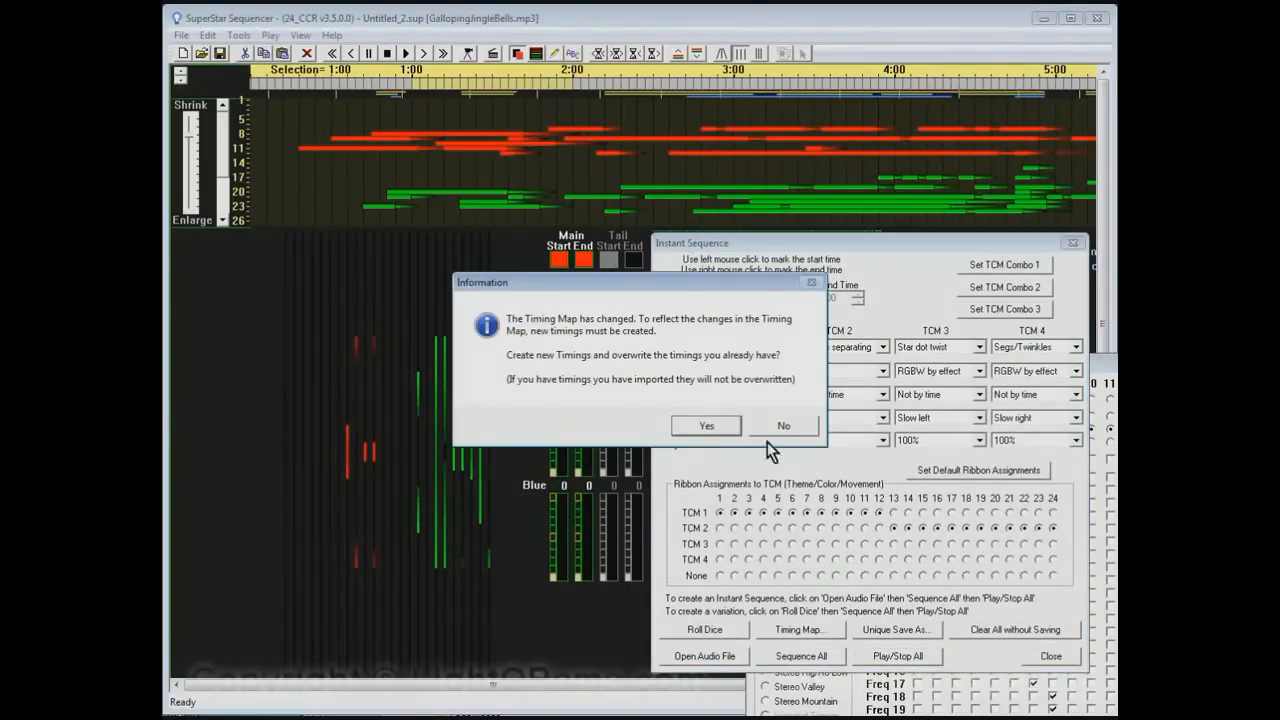
click(707, 426)
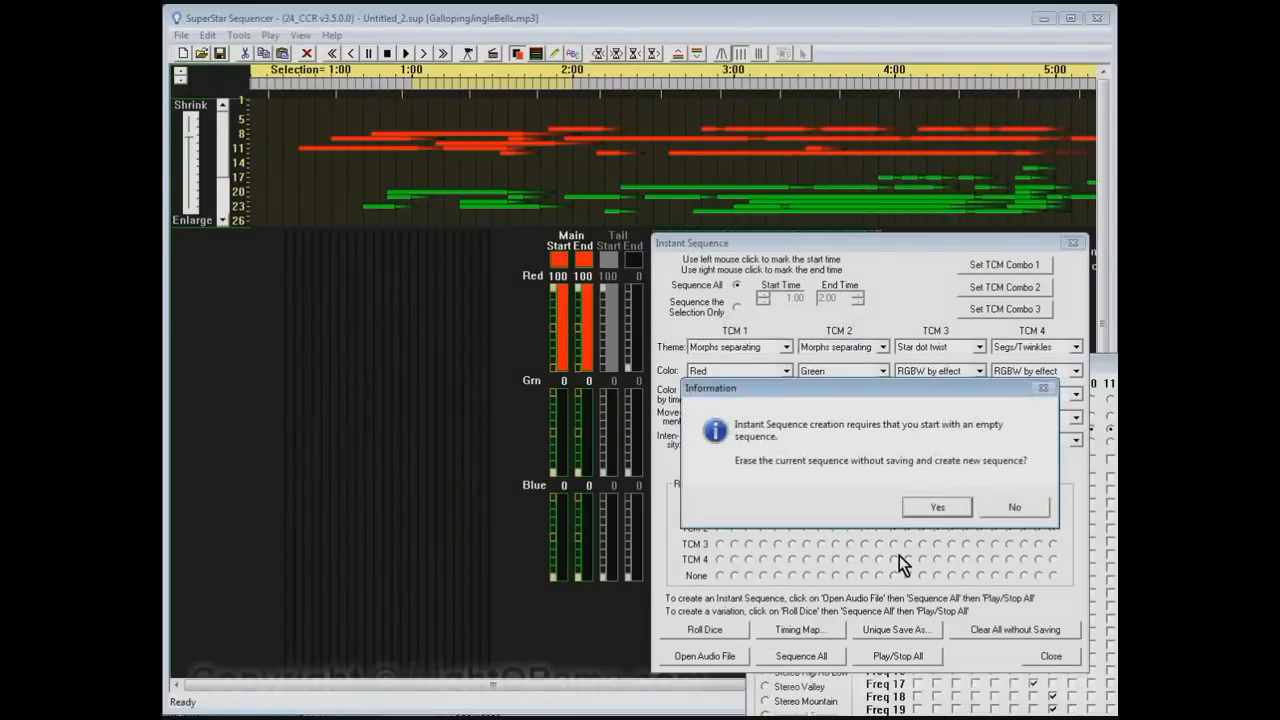
click(925, 505)
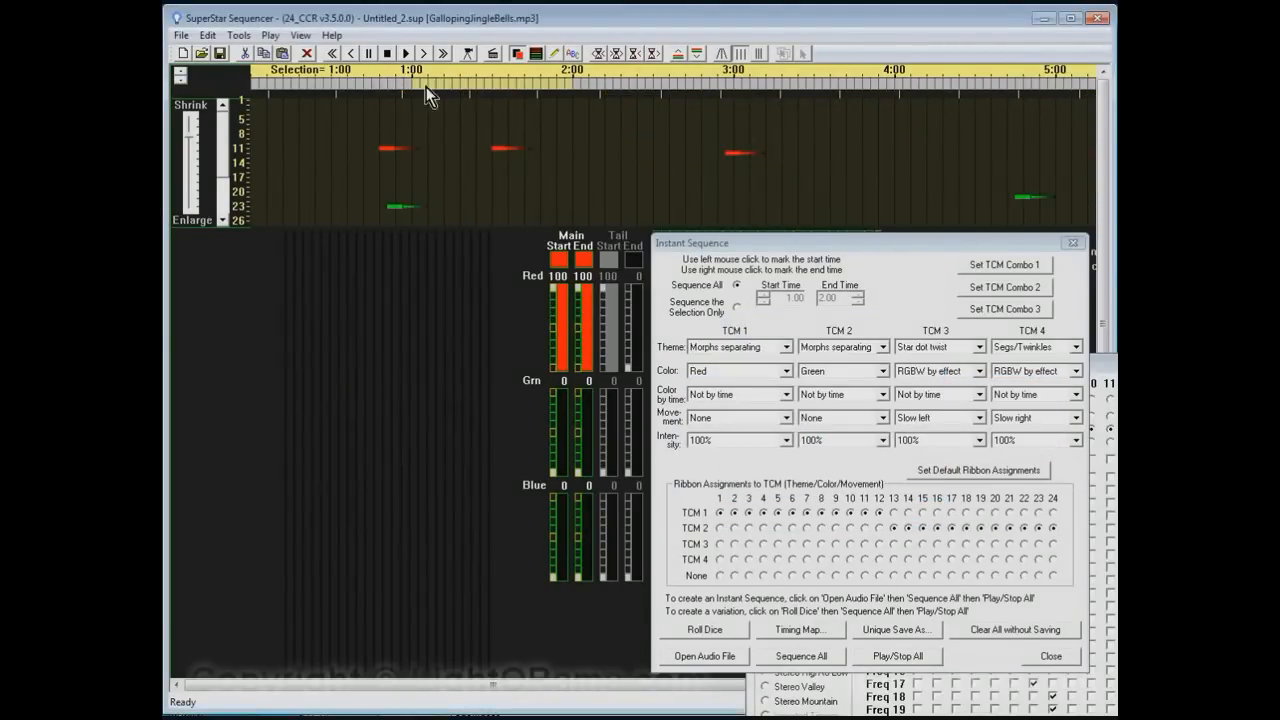
click(467, 53)
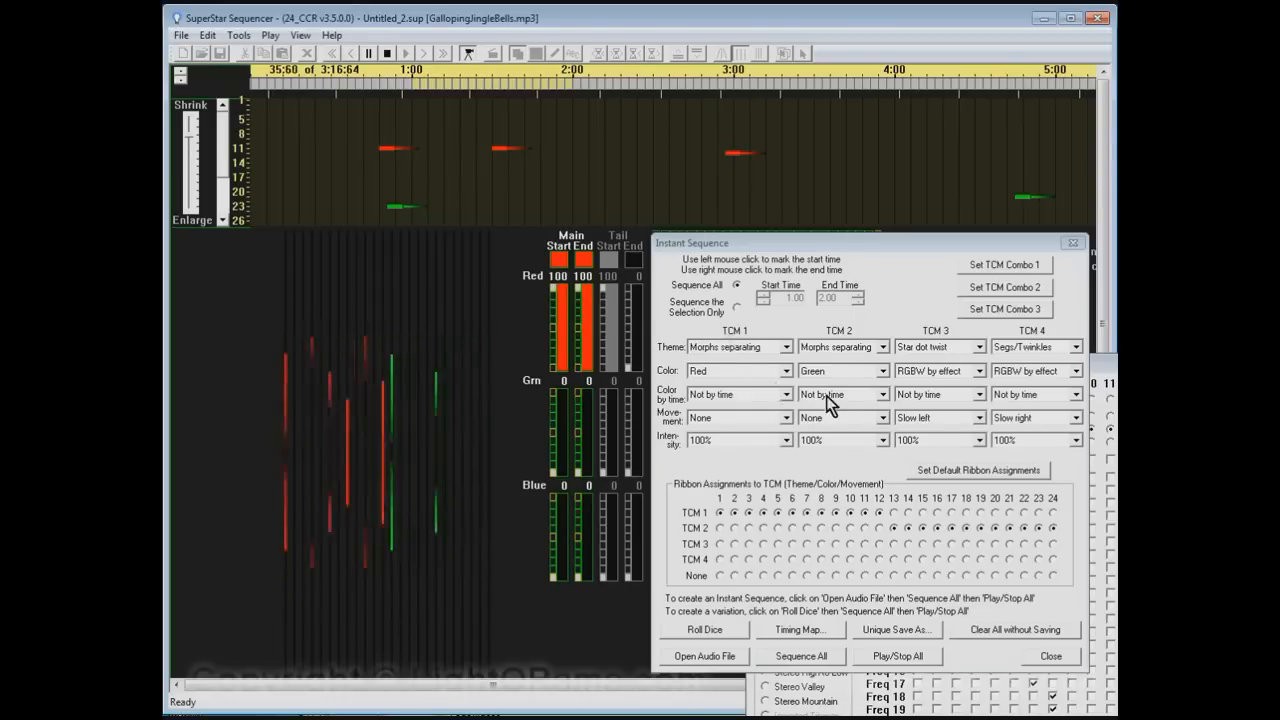
click(886, 658)
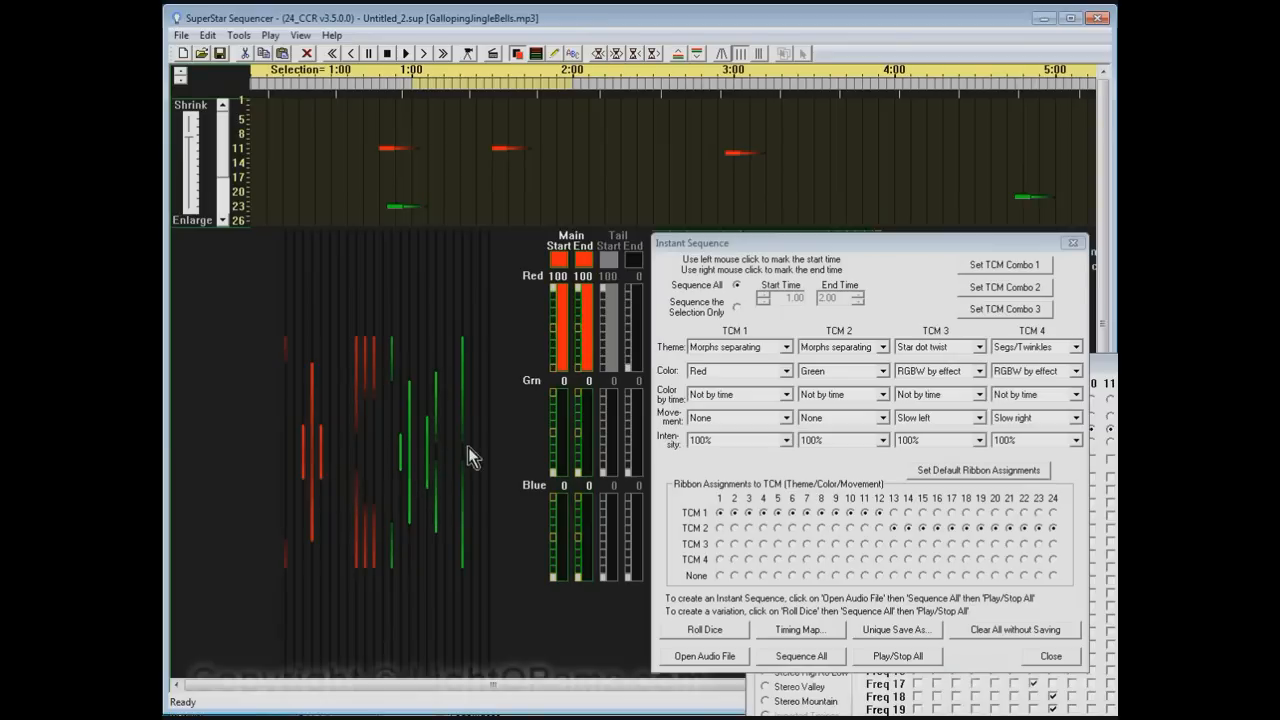
click(800, 629)
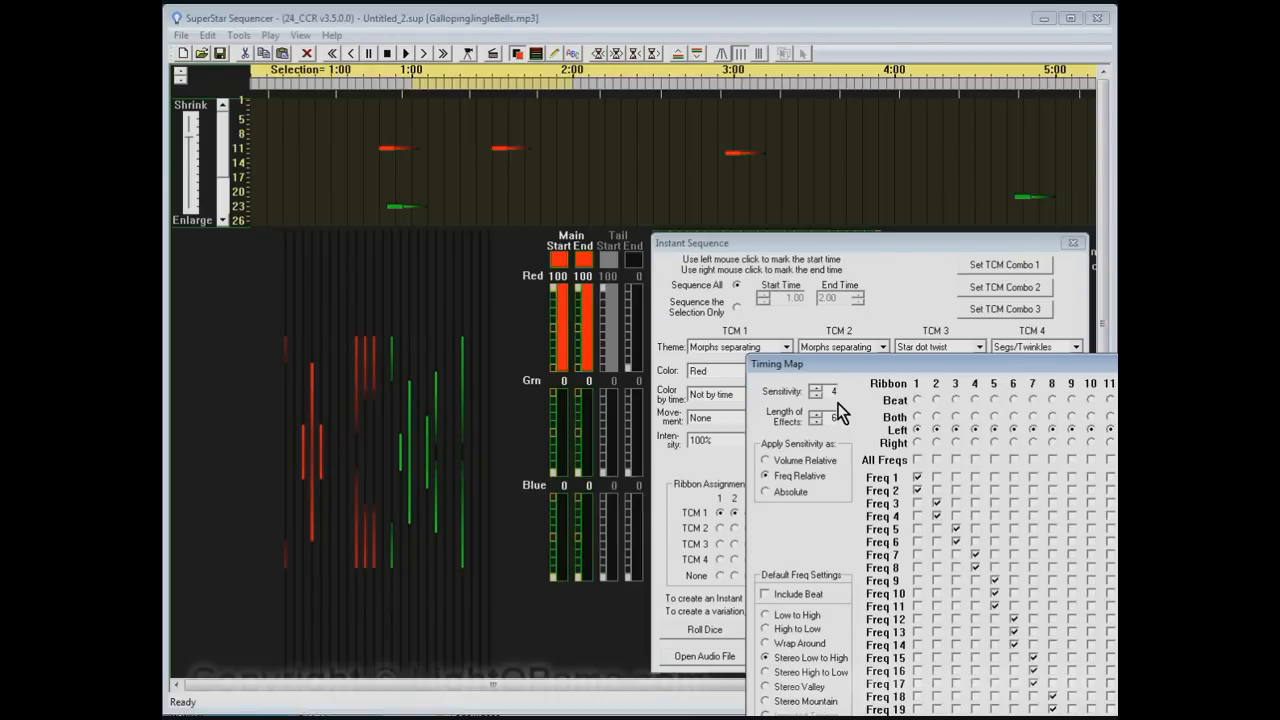
click(839, 239)
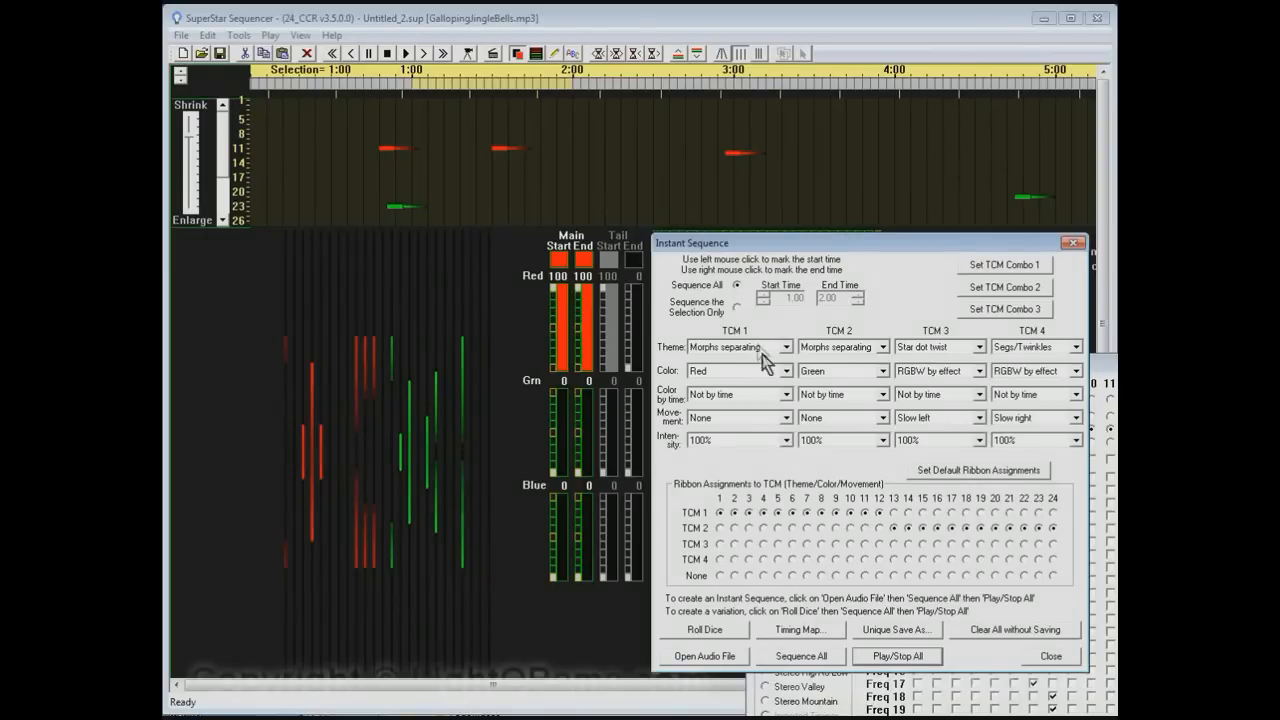